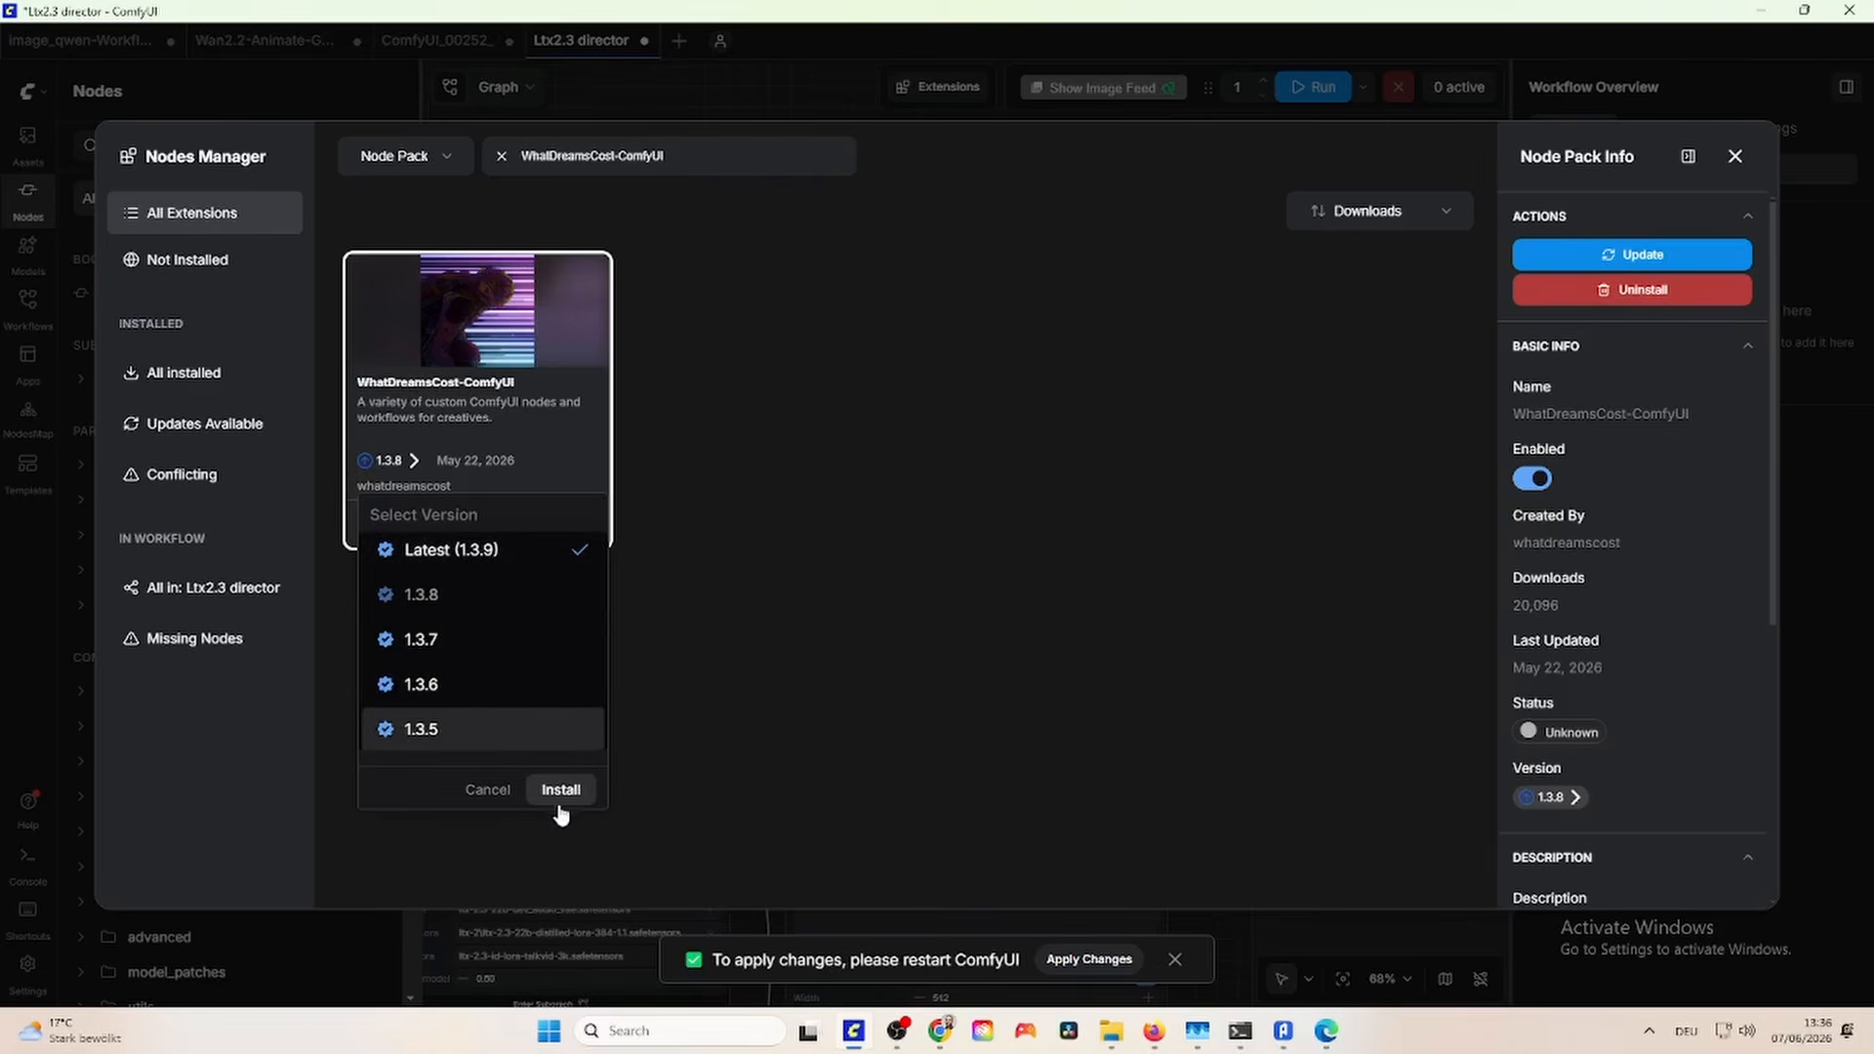
Apply the pending WhatDreamsCost-ComfyUI node pack change by restarting ComfyUI.
left_click(1086, 959)
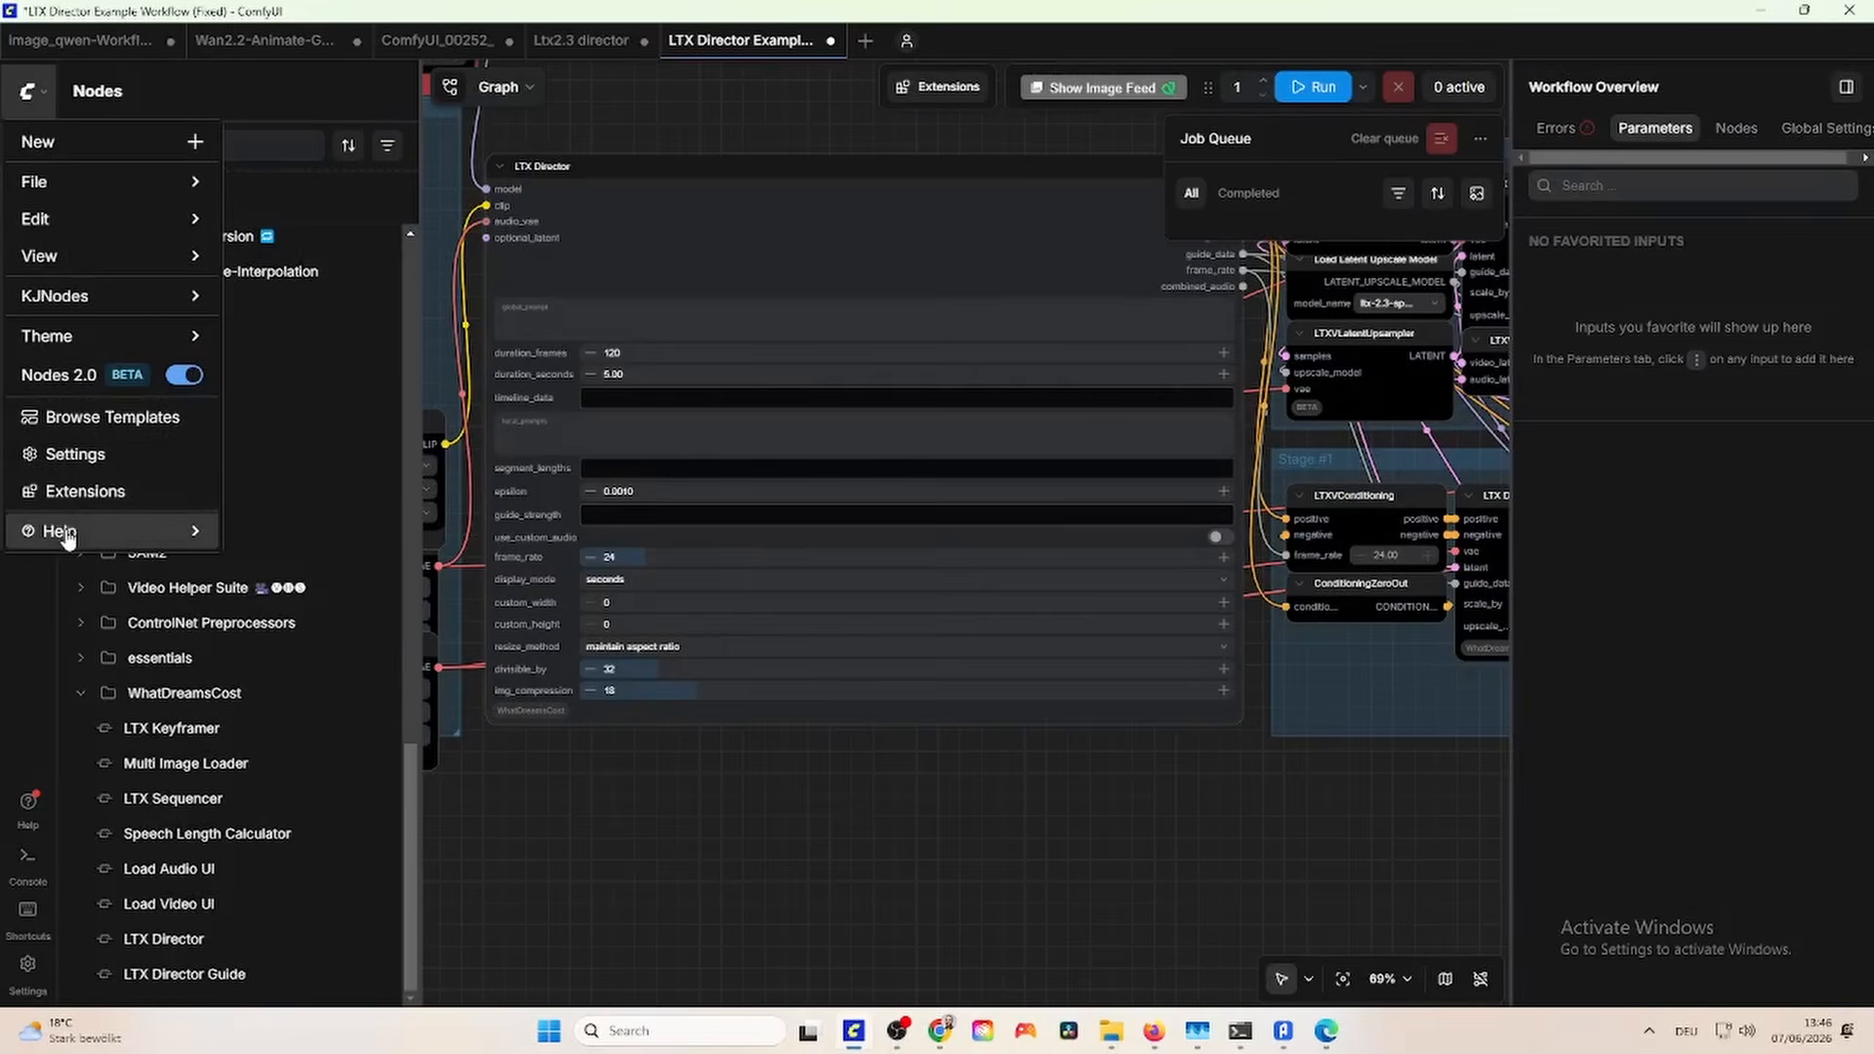
left_click(73, 537)
left_click(368, 489)
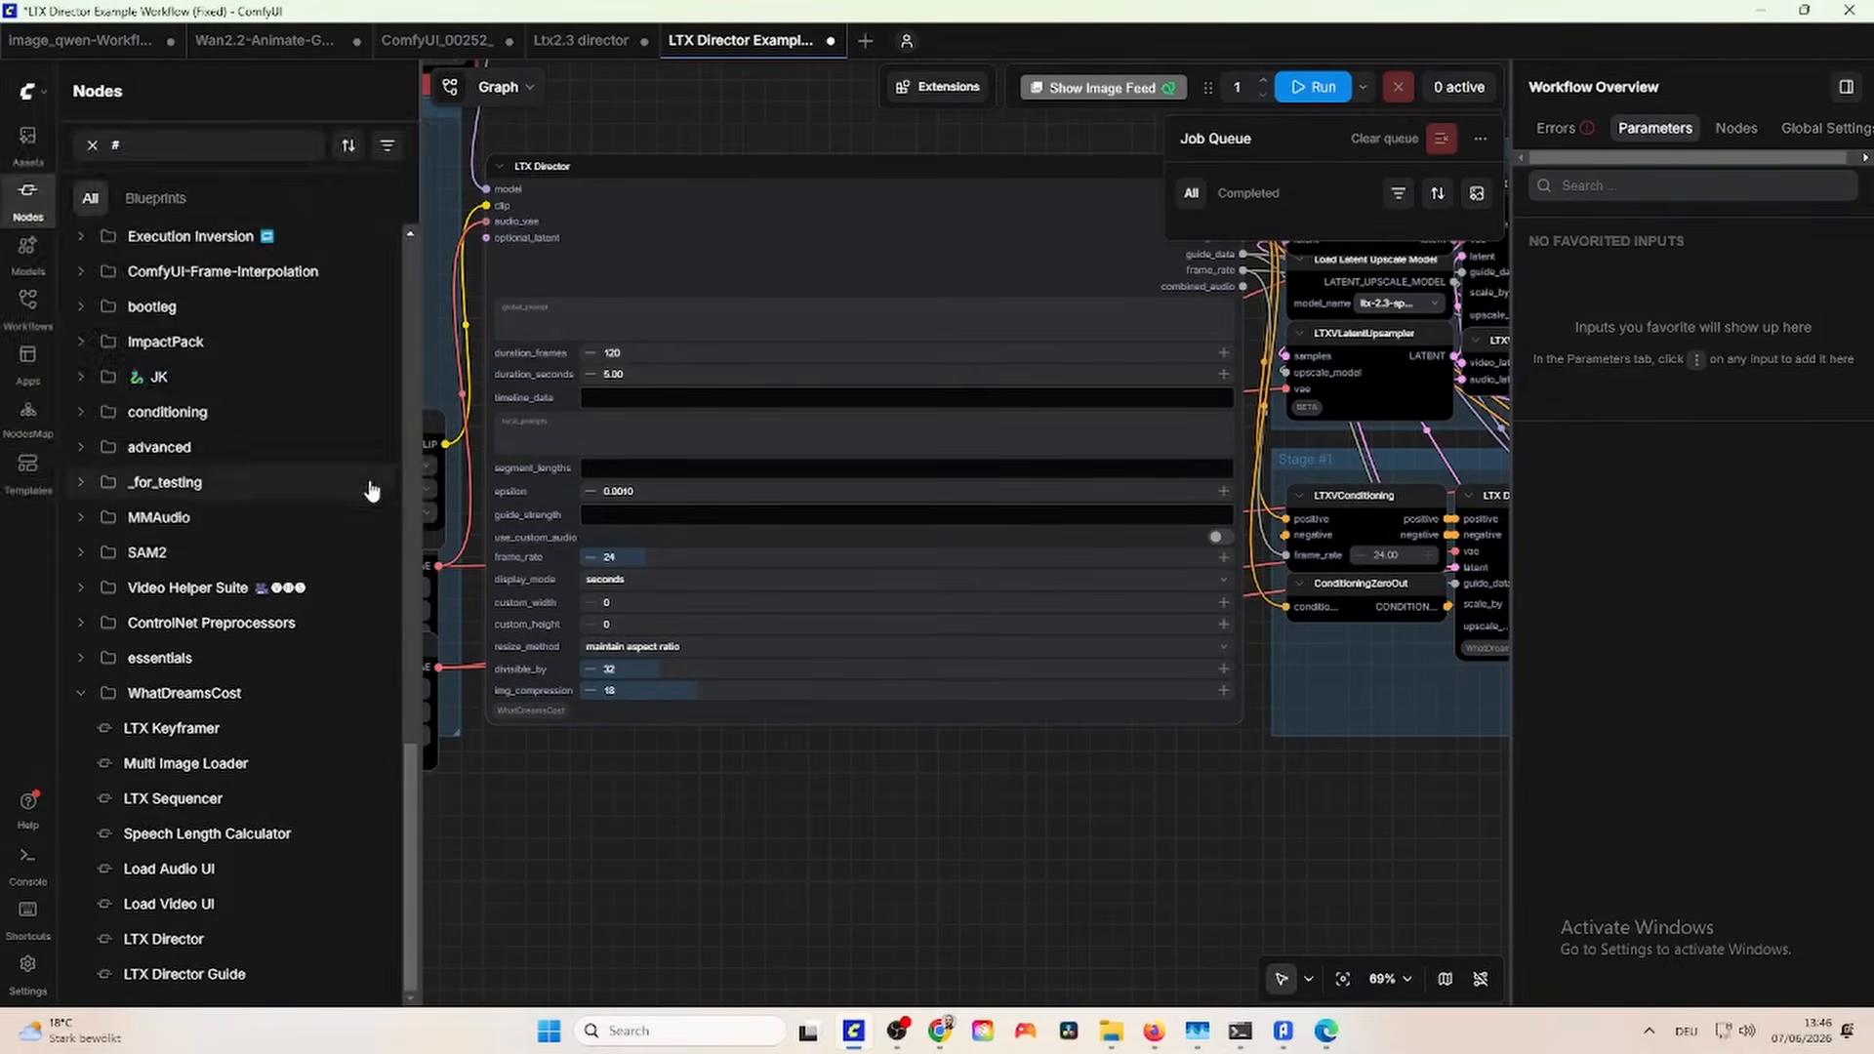
left_click(1113, 573)
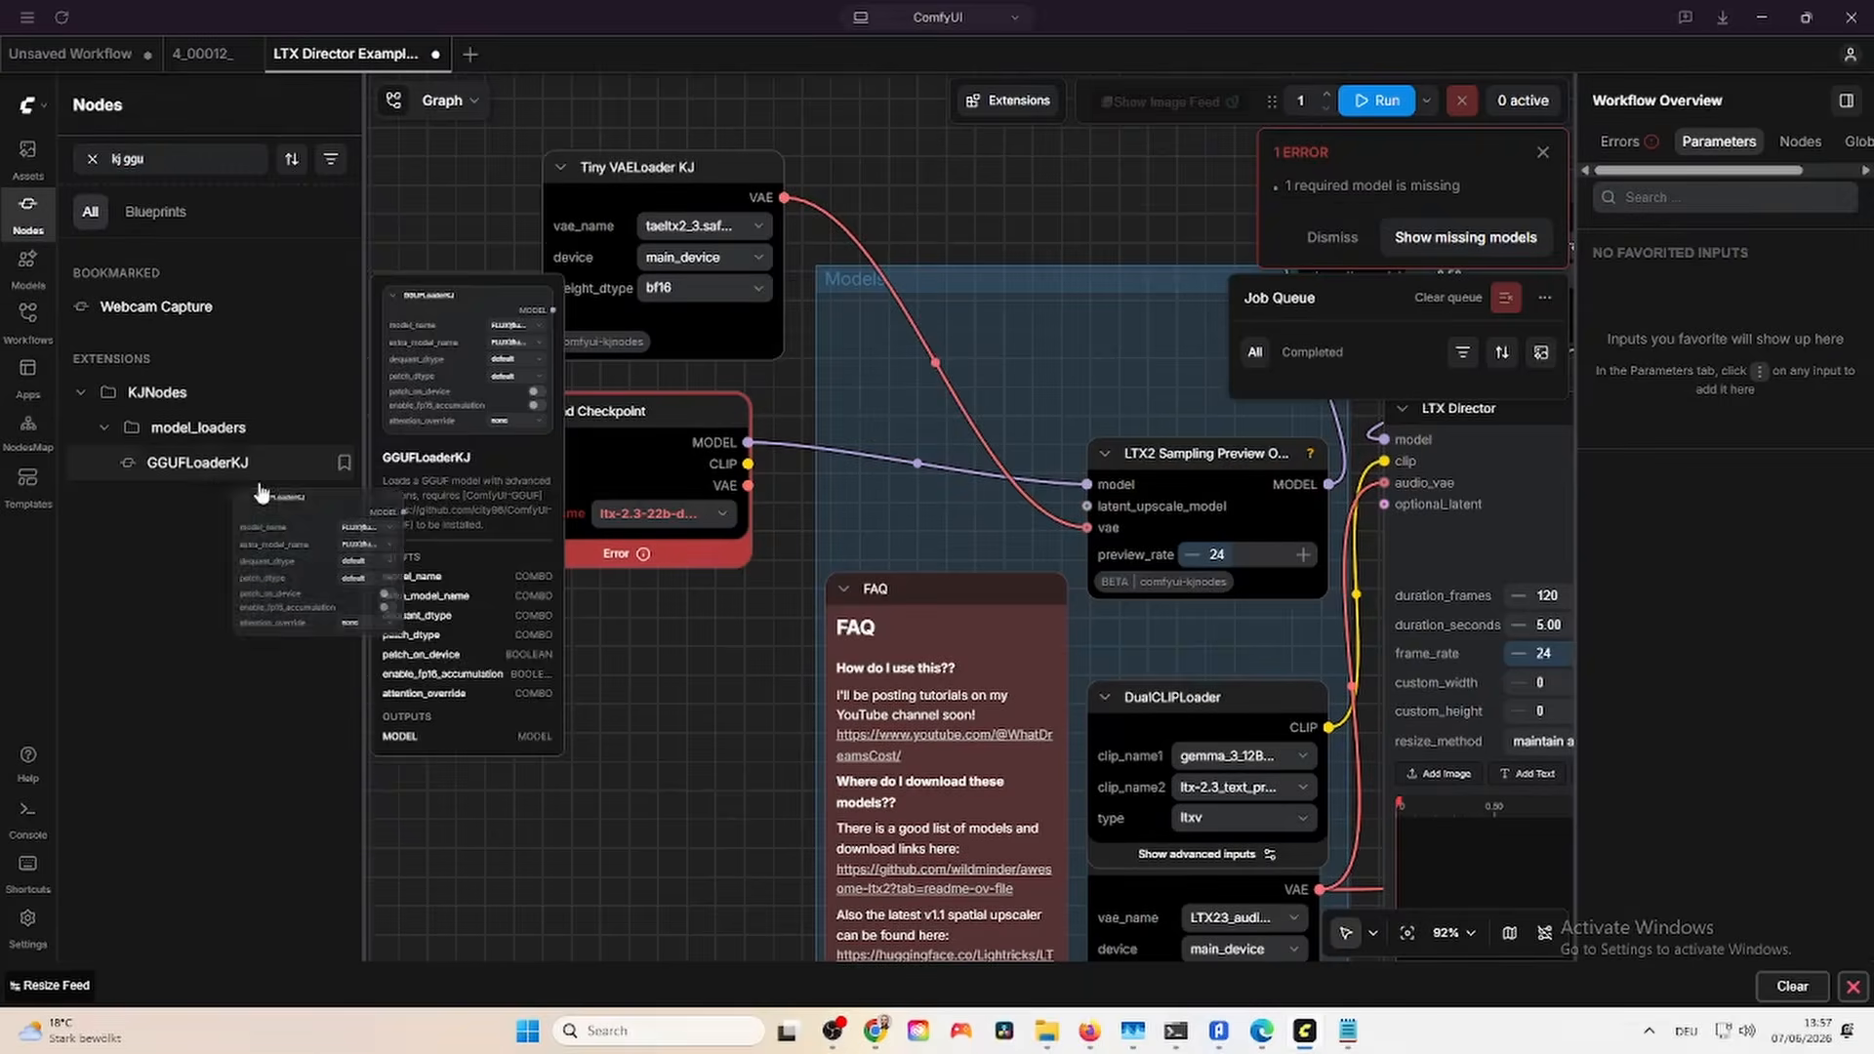
Add a GGUFLoaderKJ node below Load Checkpoint and set its model_name to LTX2.3\ltx-2.3-22b-dev-Q5_K_M.gguf.
left_click_drag(262, 493, 473, 590)
left_click(728, 668)
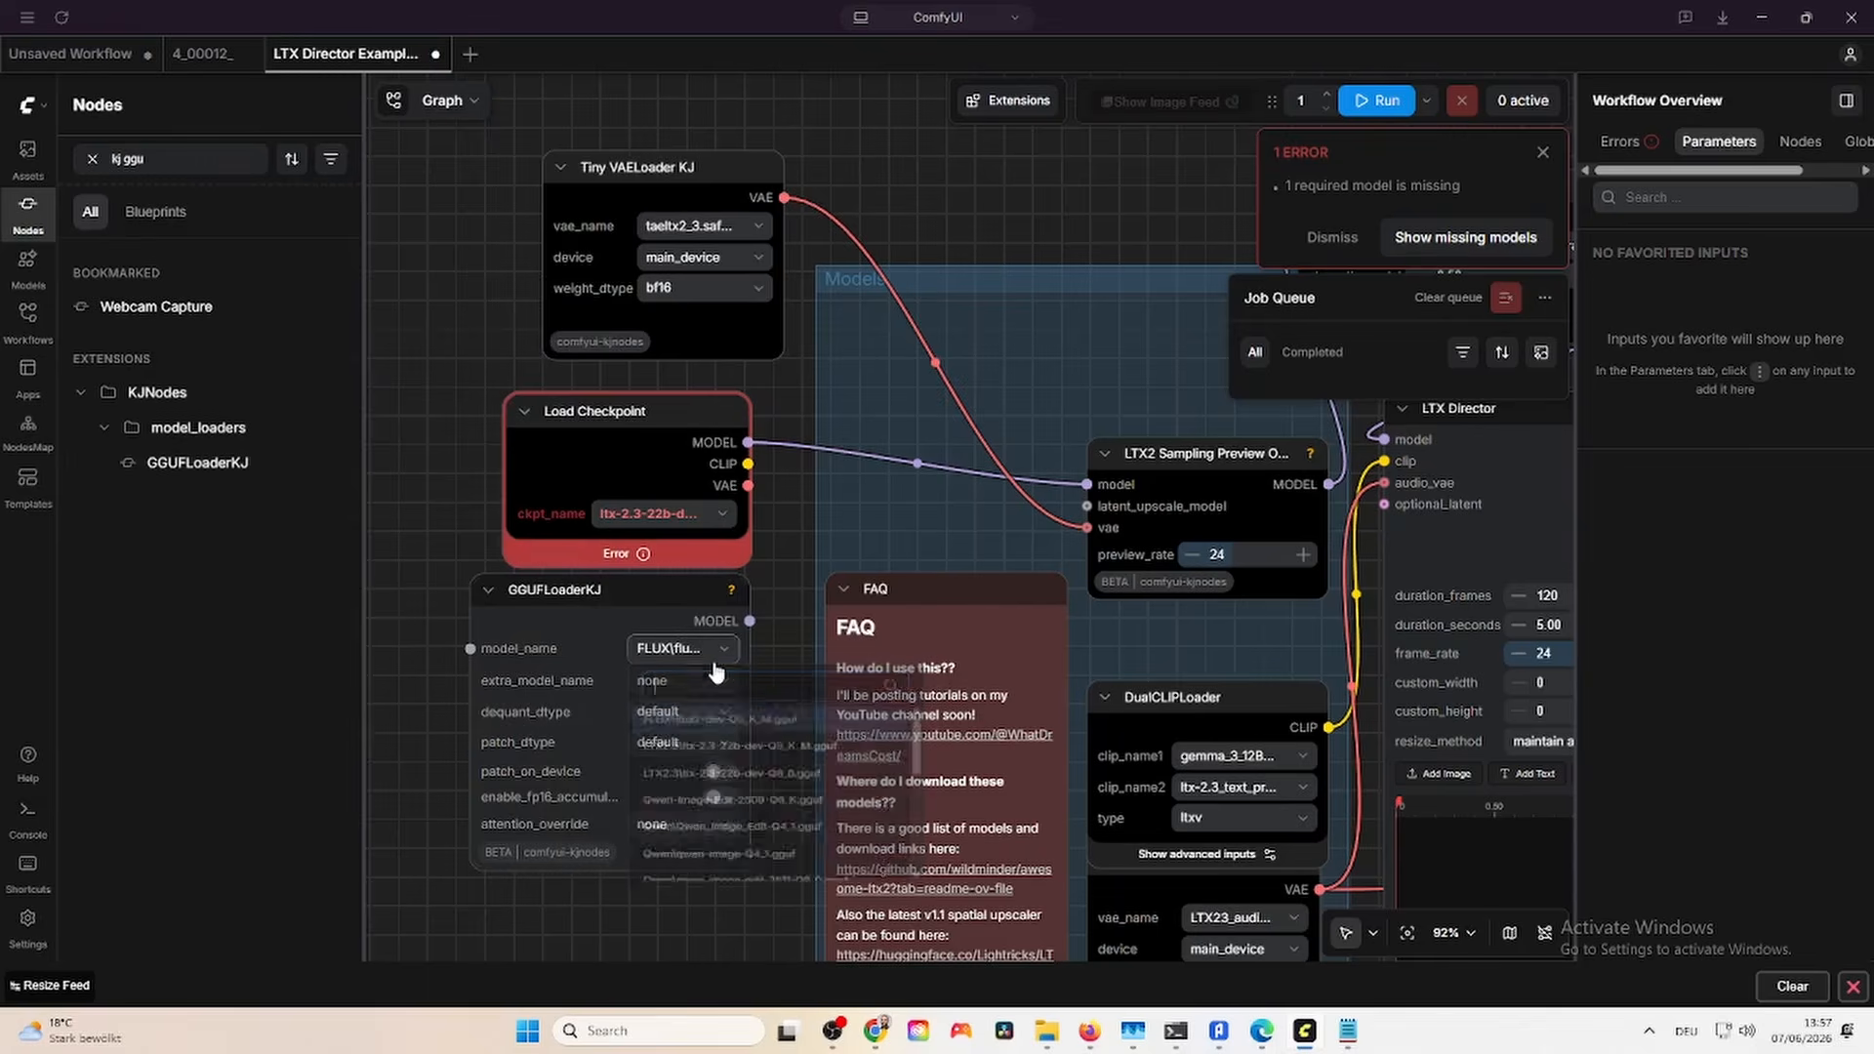
left_click(781, 759)
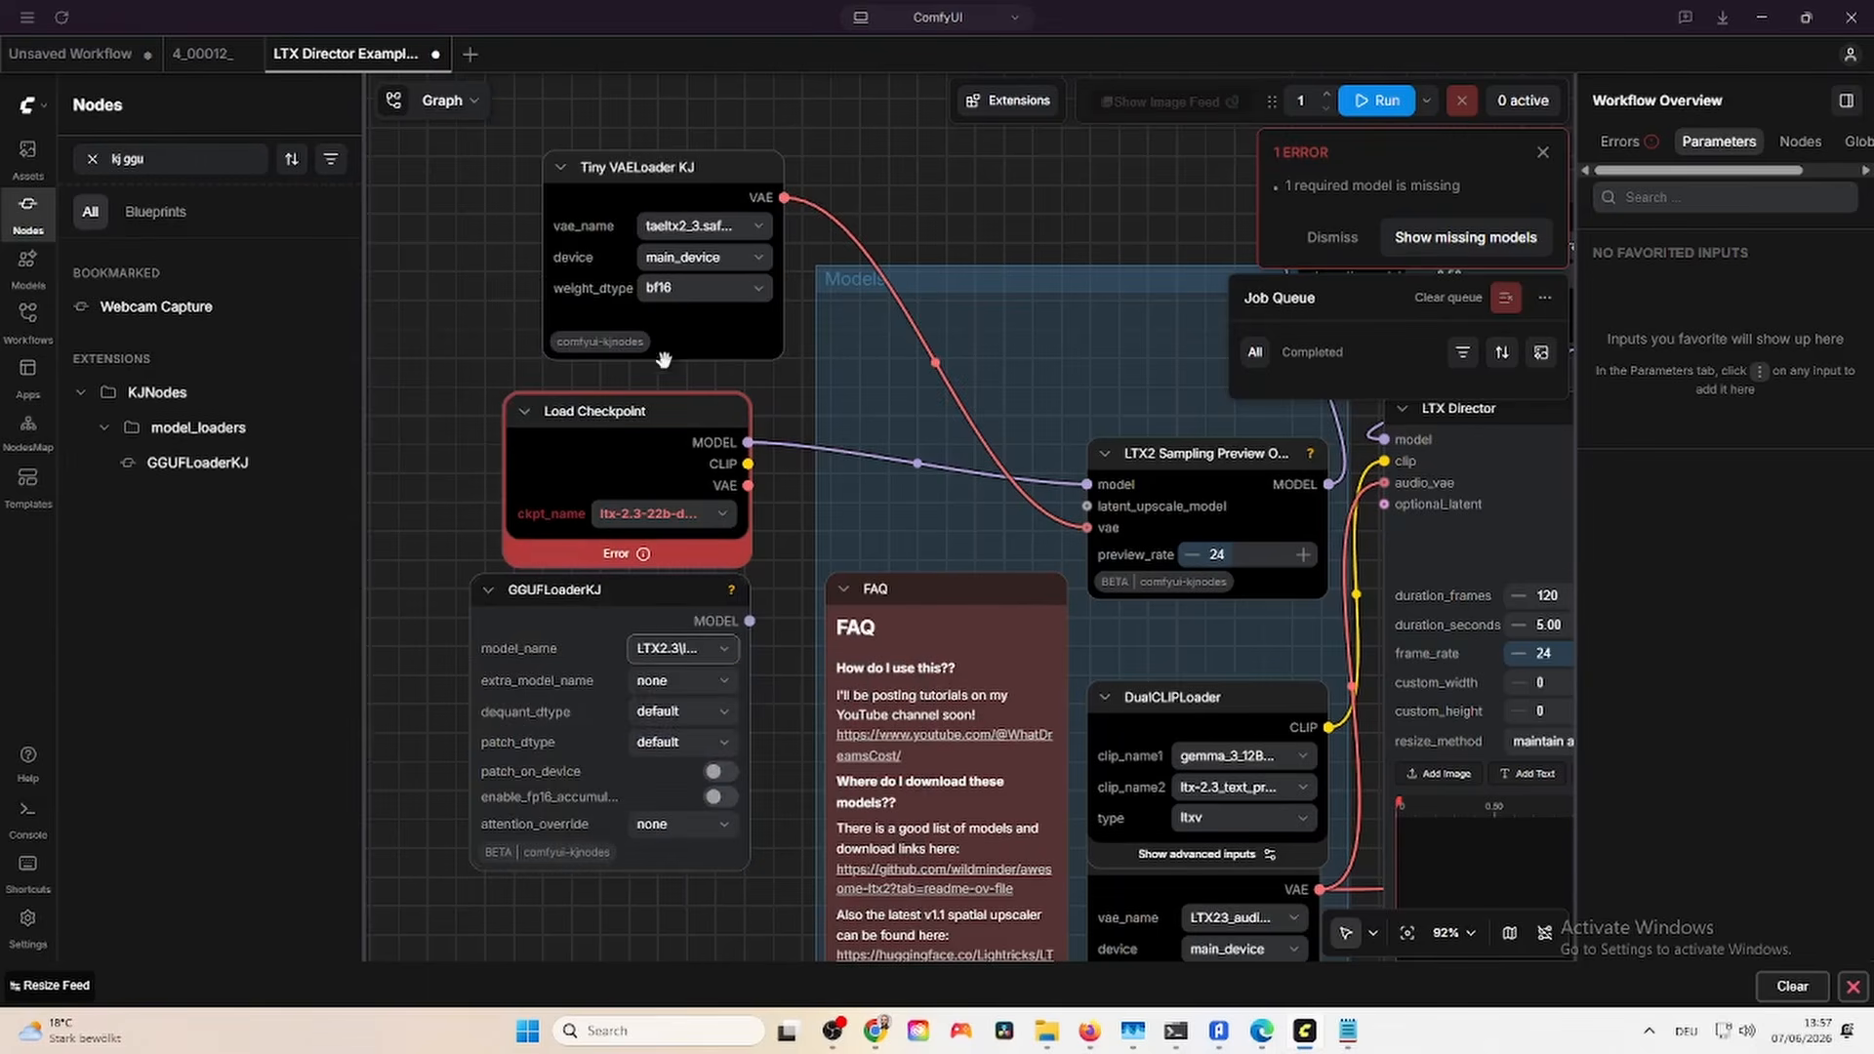
Replace the Load Checkpoint node with the GGUFLoaderKJ node, connecting its MODEL output to the LTX2 Sampling Preview model input.
left_click(648, 421)
key("Delete")
left_click_drag(648, 589, 657, 418)
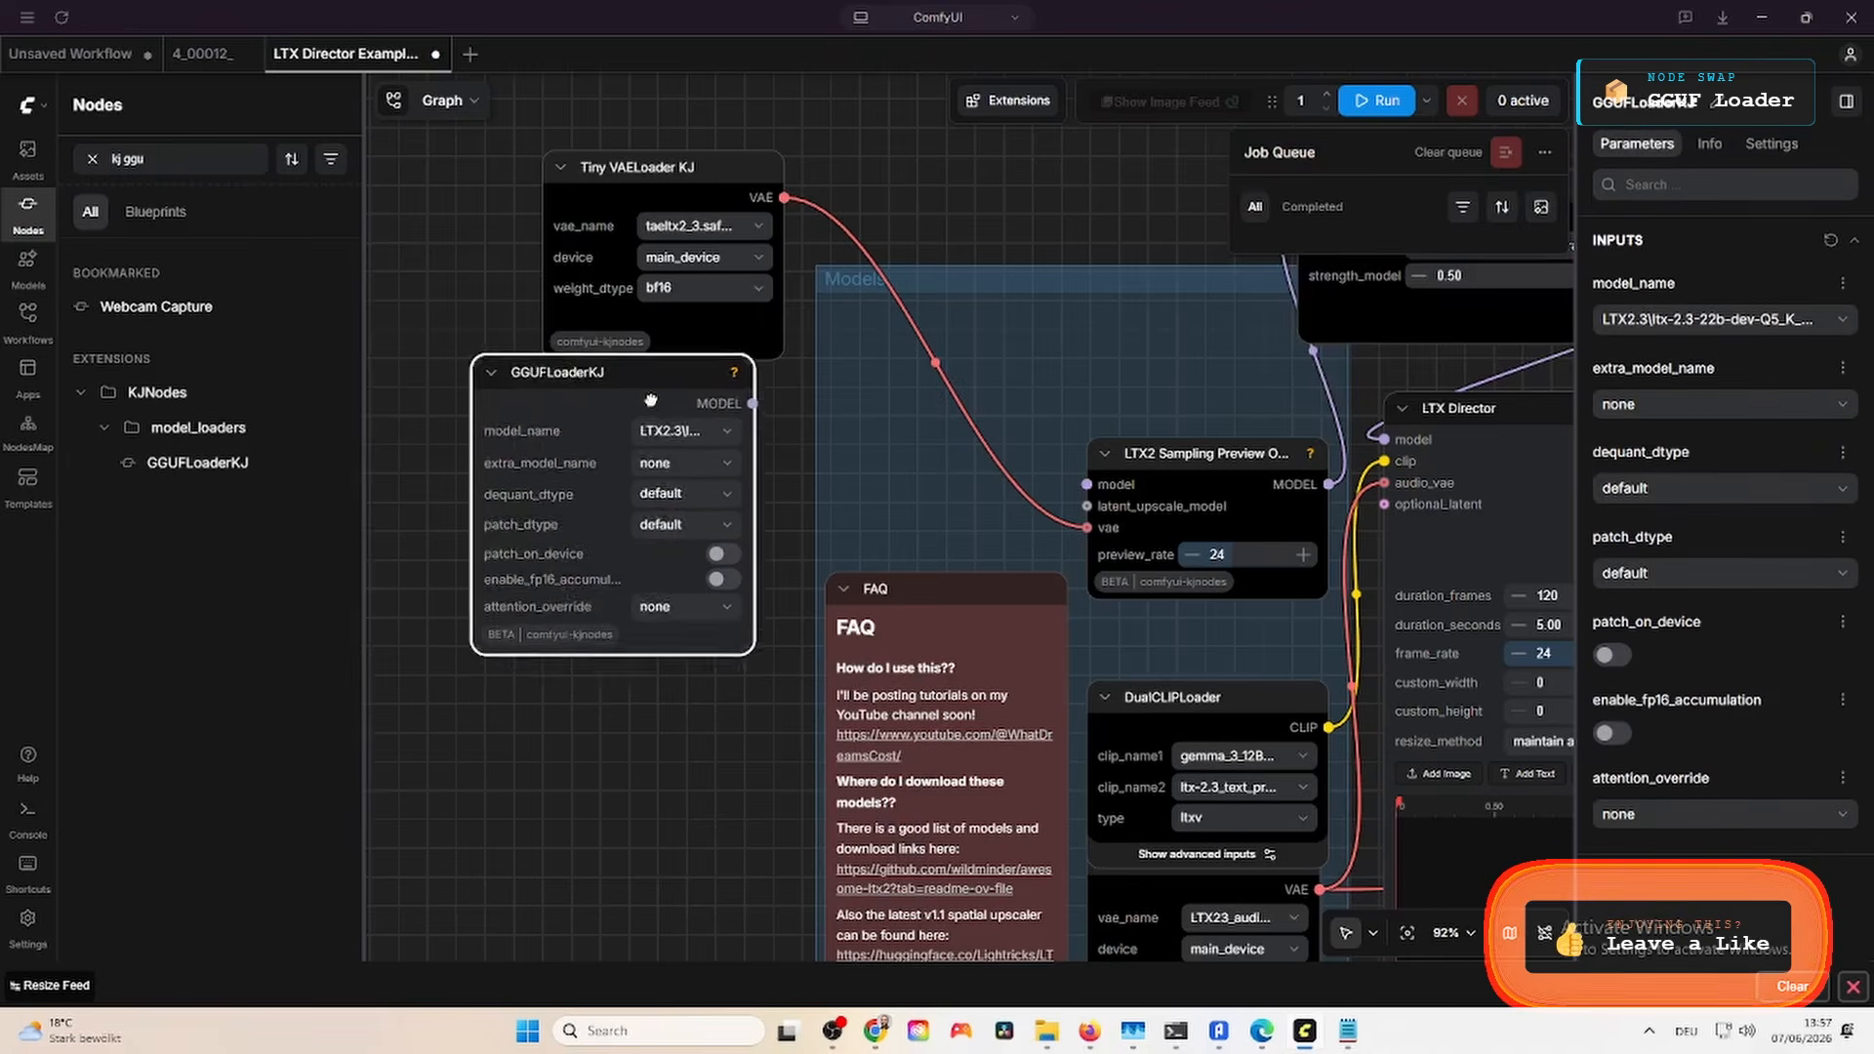
left_click_drag(759, 449, 1087, 484)
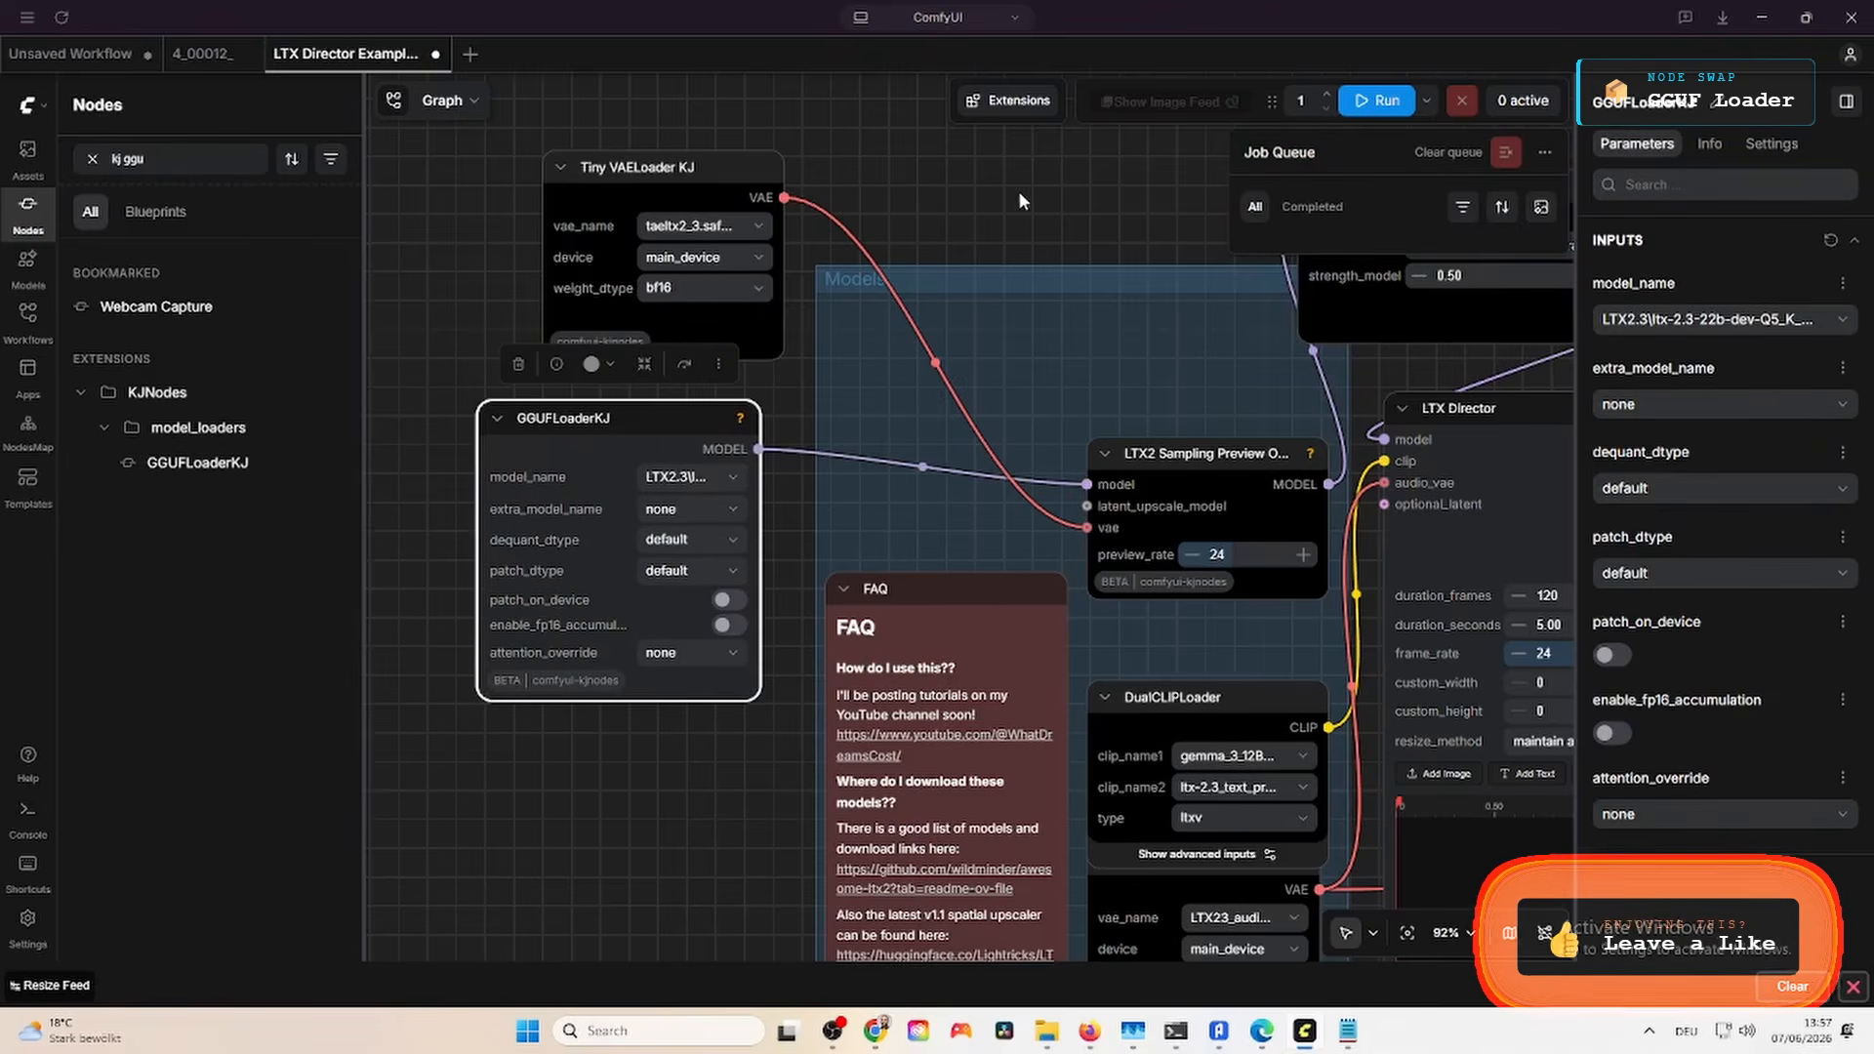
Add the astronaut portal image z-image-turbo_00007_ from the output folder to the LTX Director timeline.
scroll(672, 225, "down", 6)
scroll(672, 225, "up", 3)
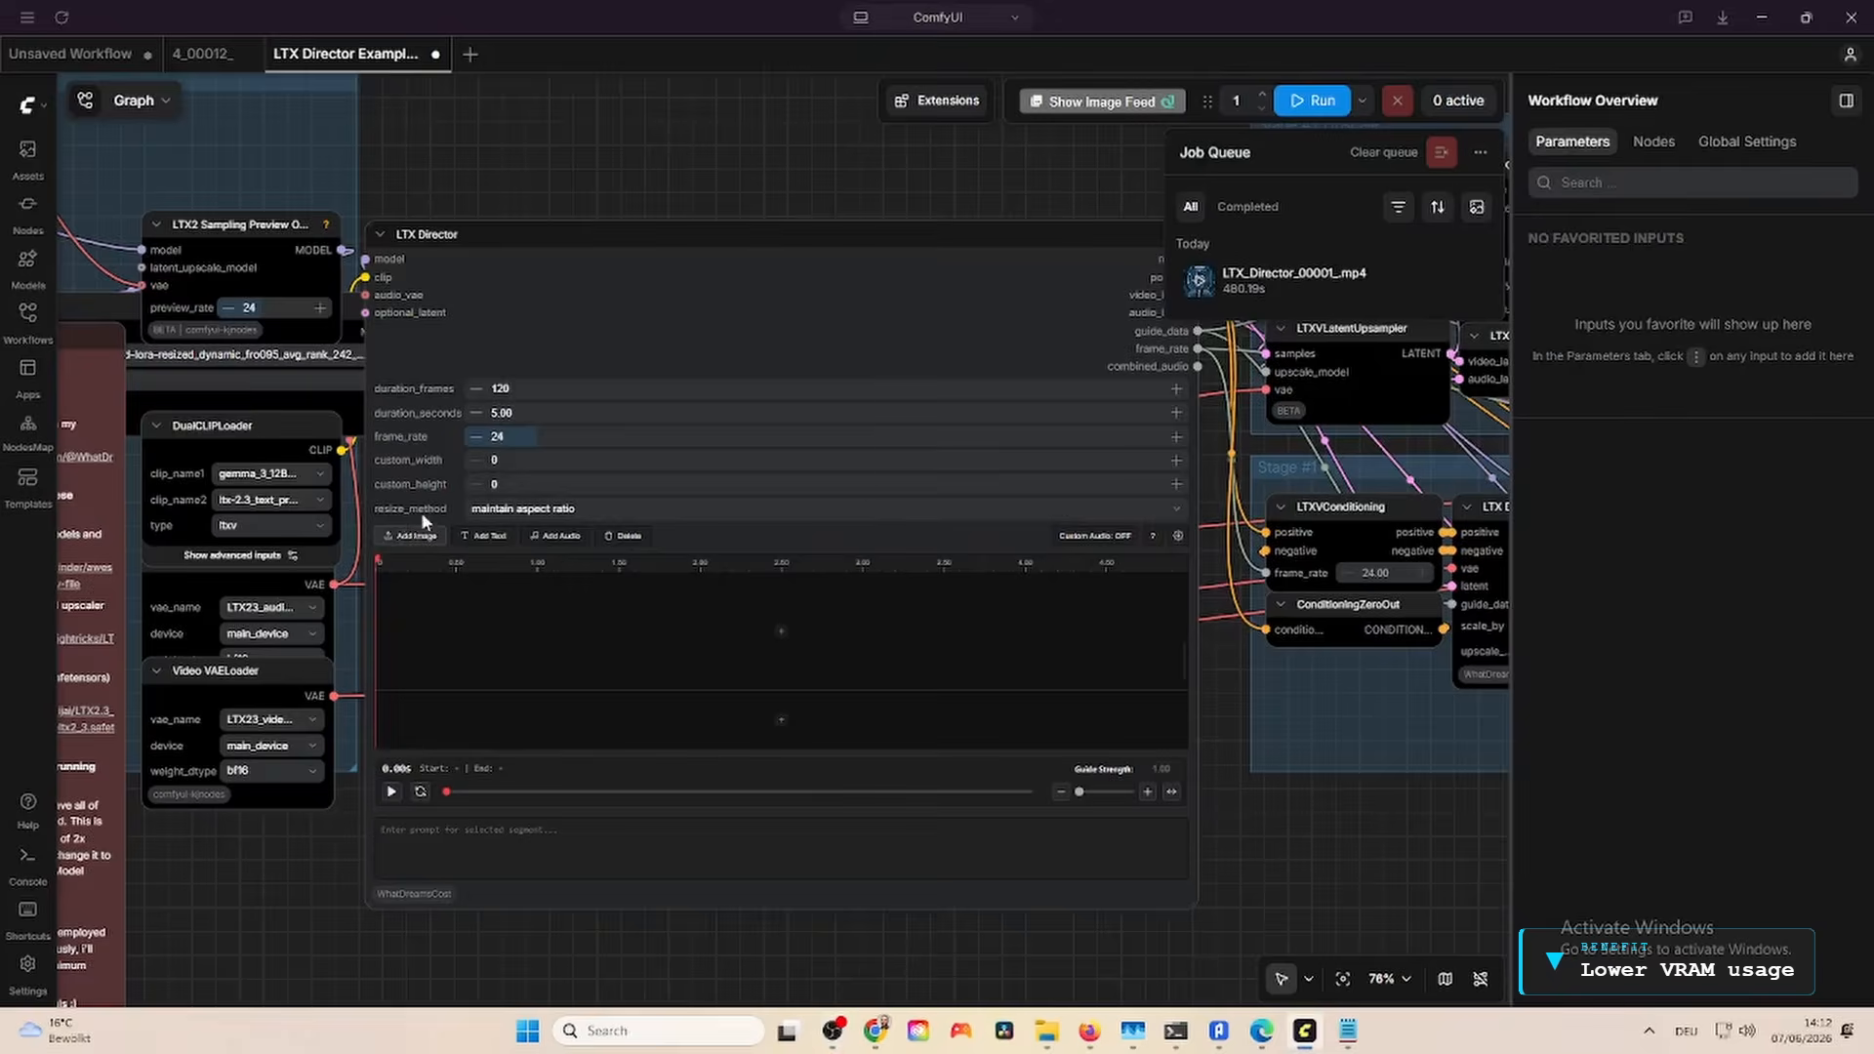
left_click(414, 535)
scroll(601, 268, "down", 6)
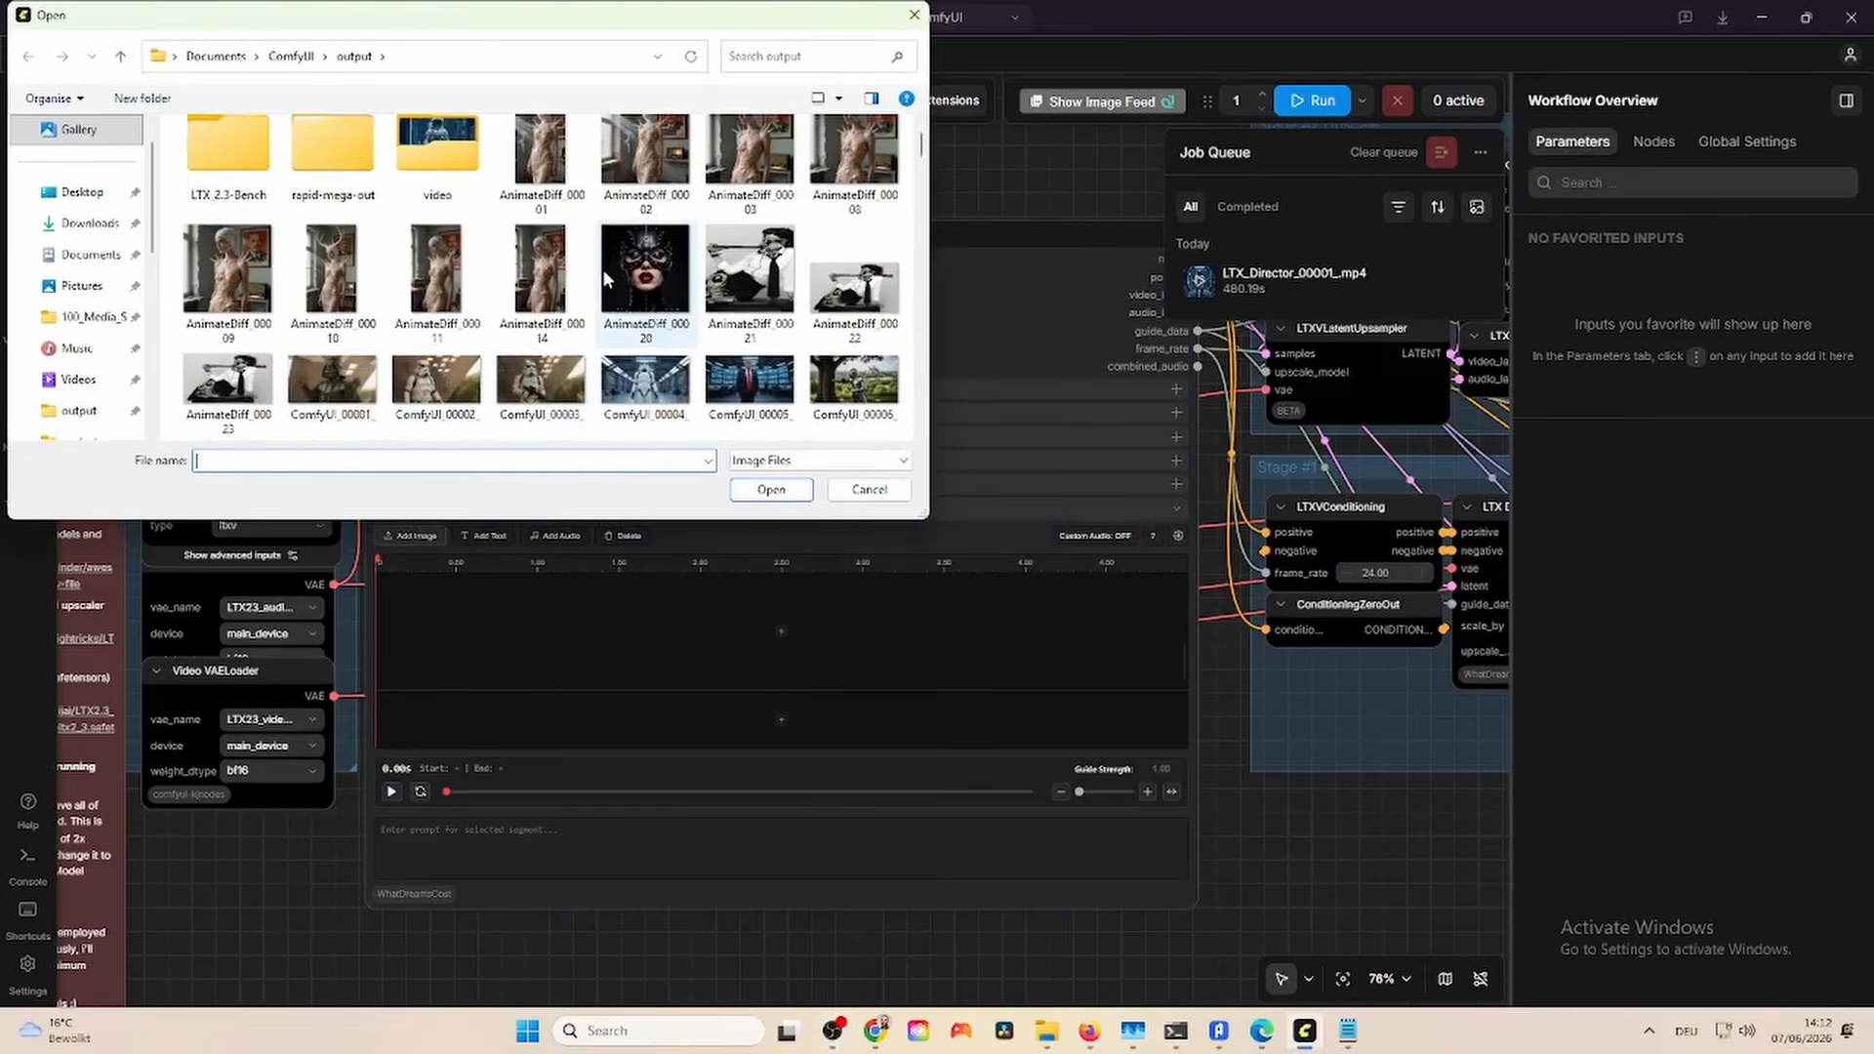
scroll(605, 278, "down", 2)
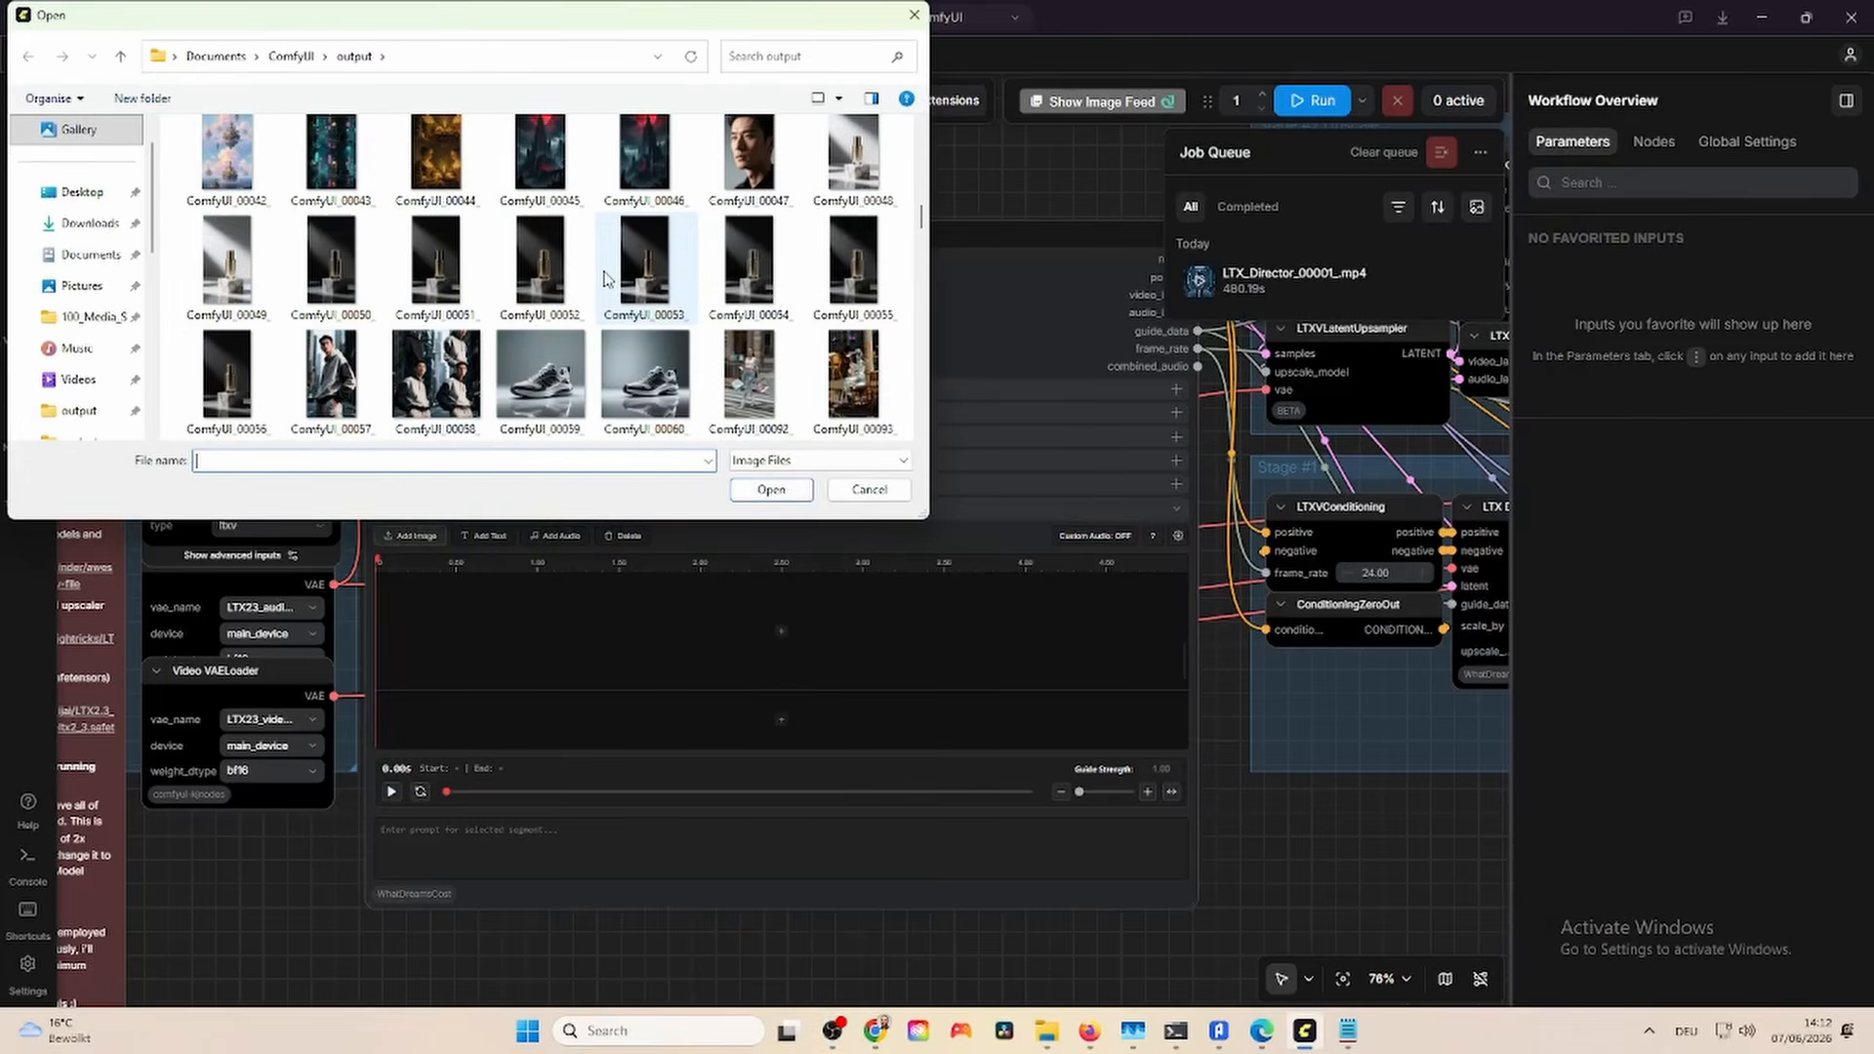
scroll(605, 279, "down", 20)
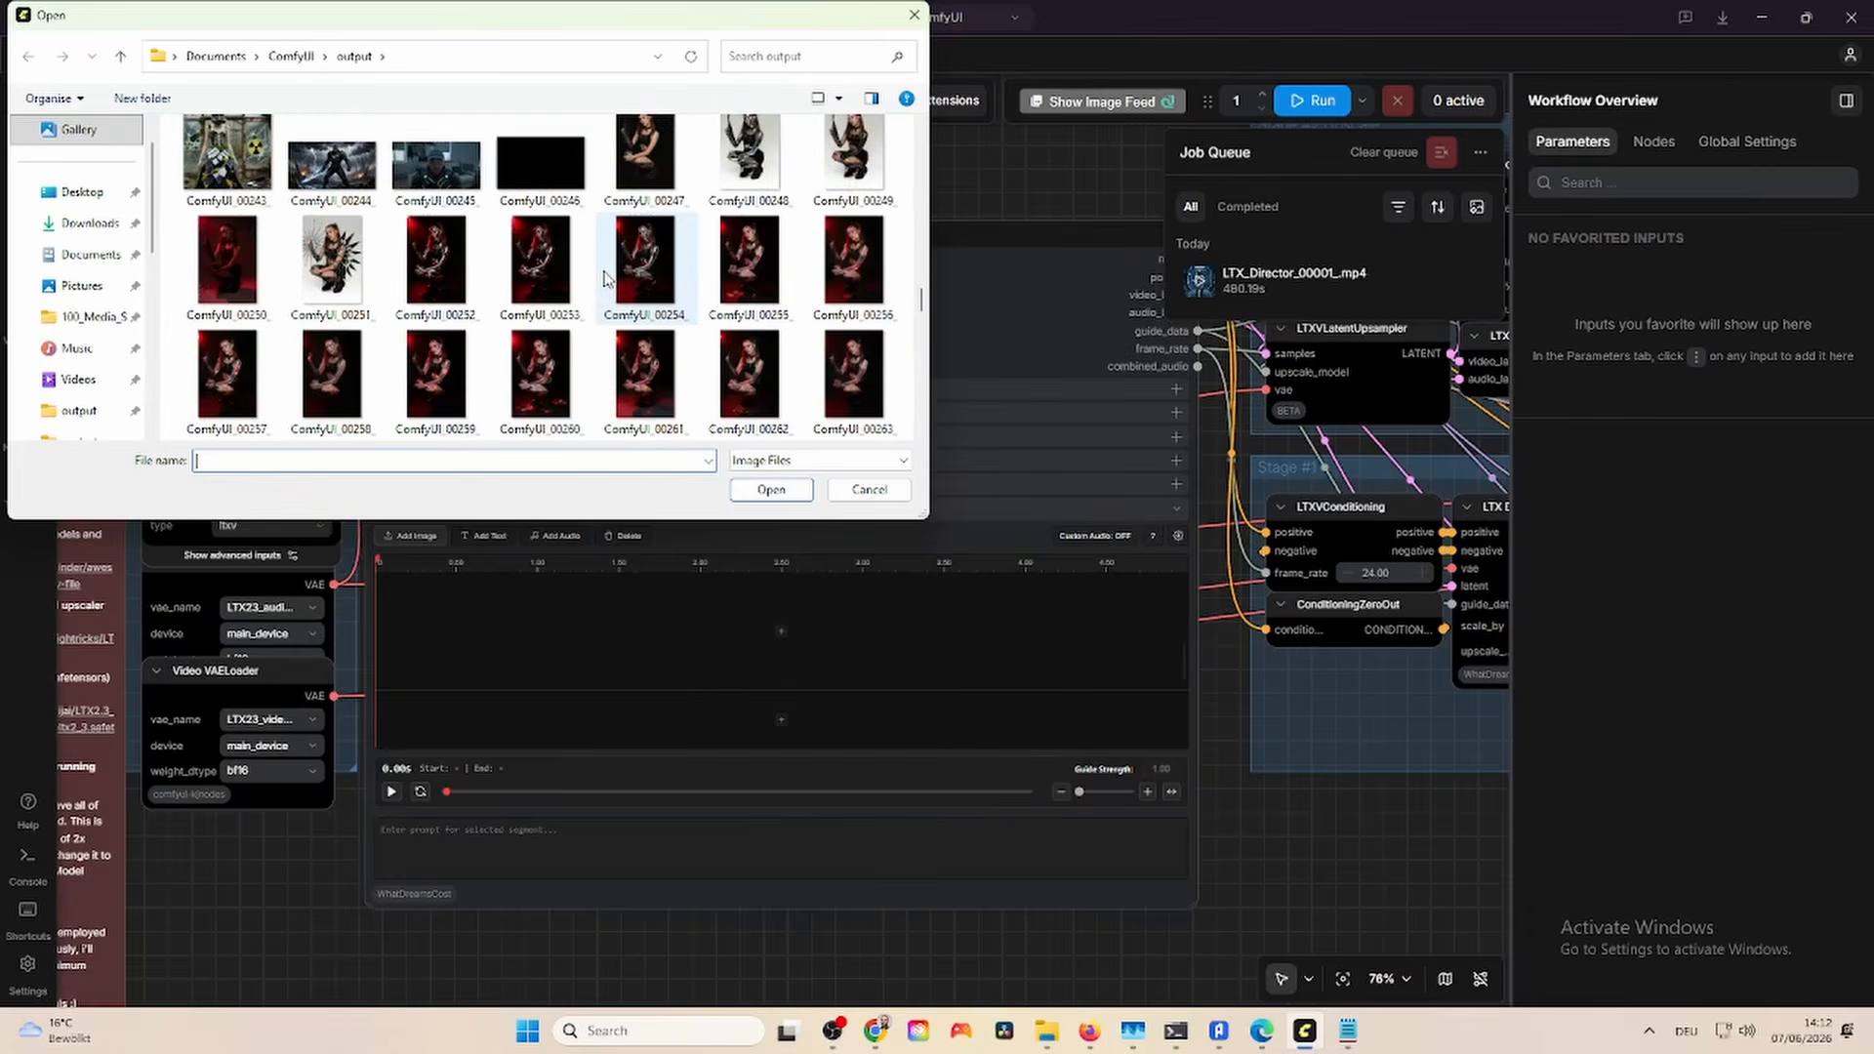
scroll(603, 278, "down", 8)
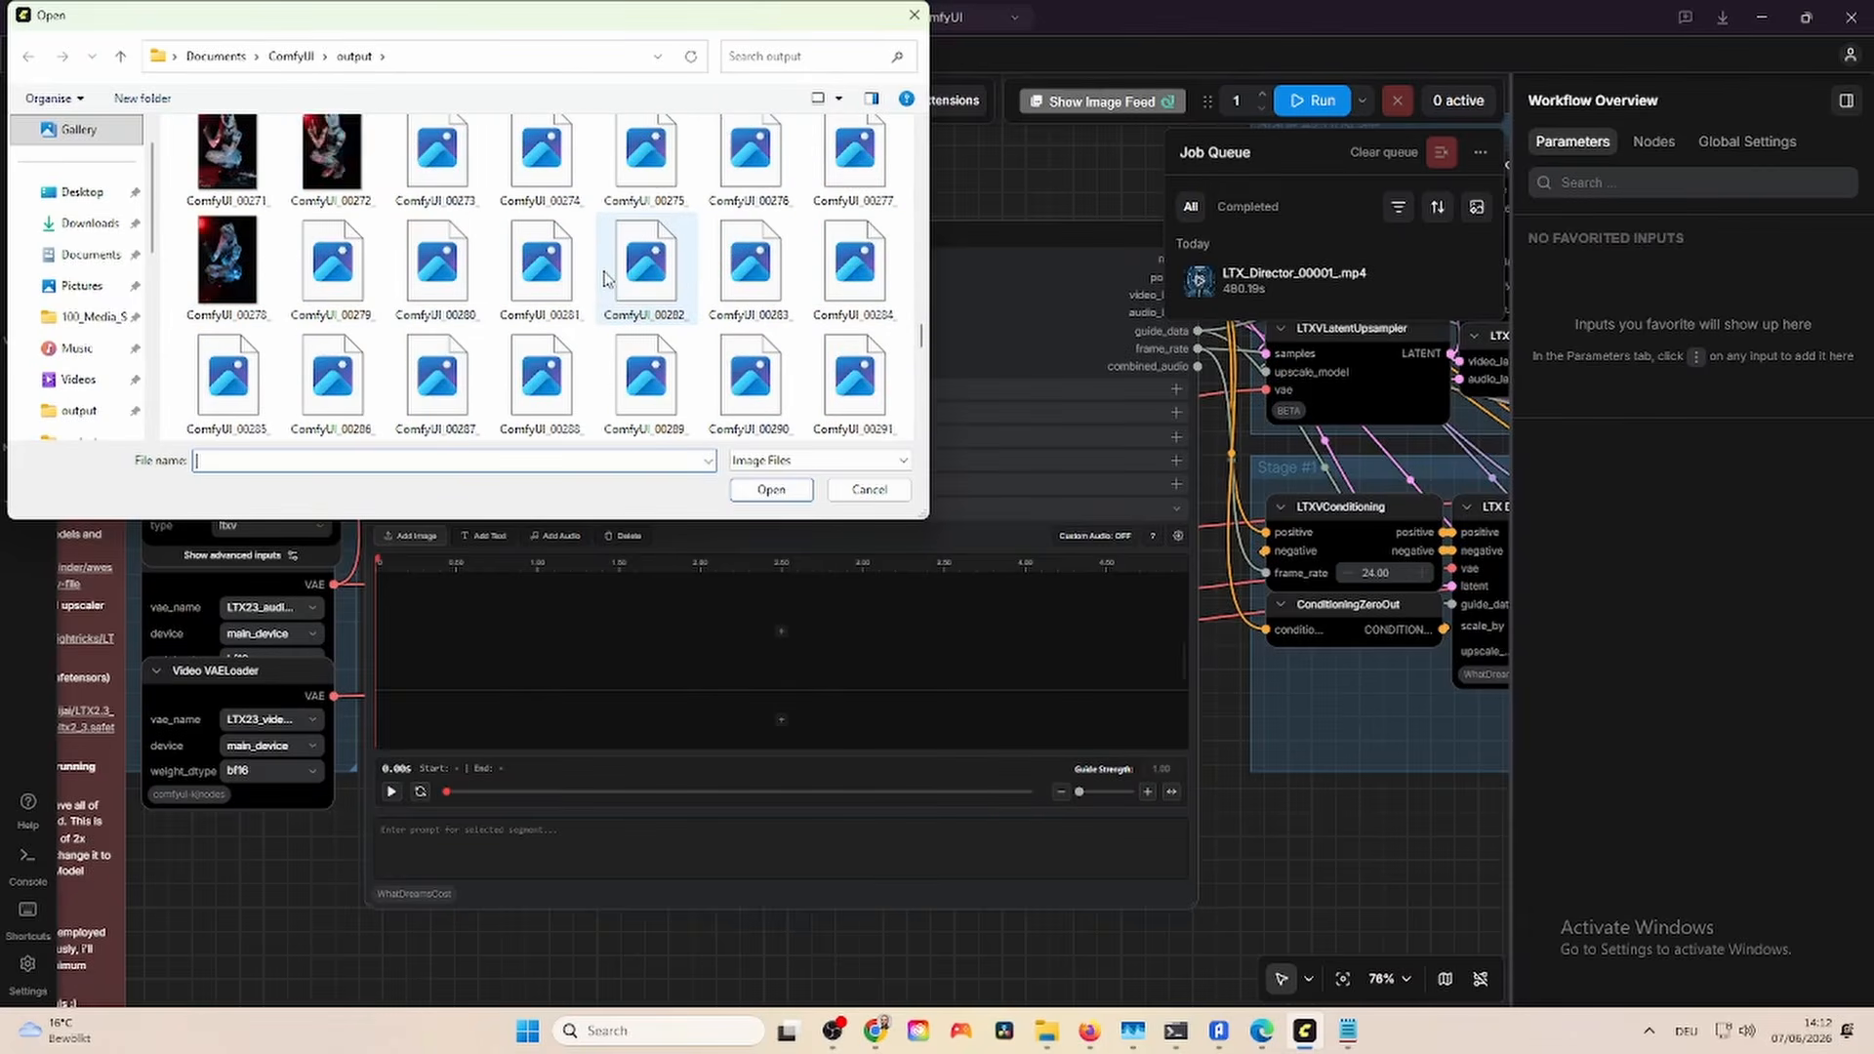
scroll(606, 278, "down", 3)
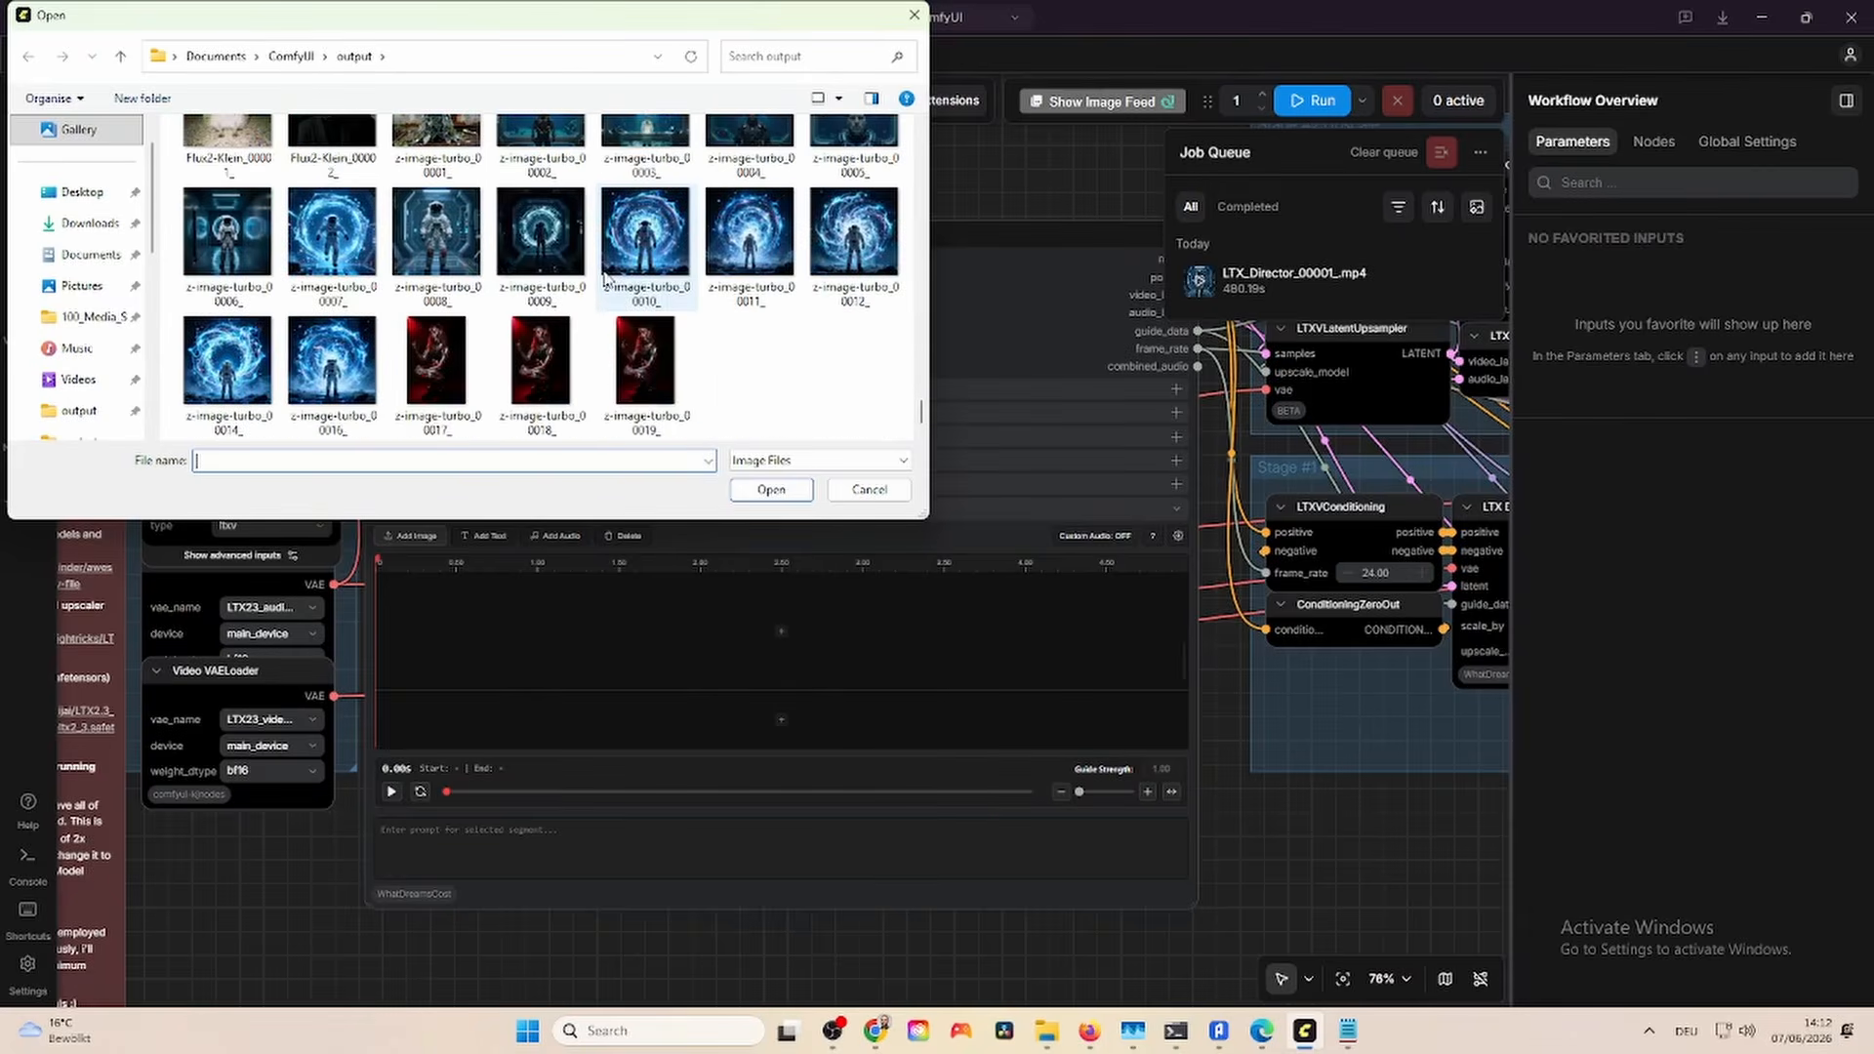
scroll(547, 293, "up", 1)
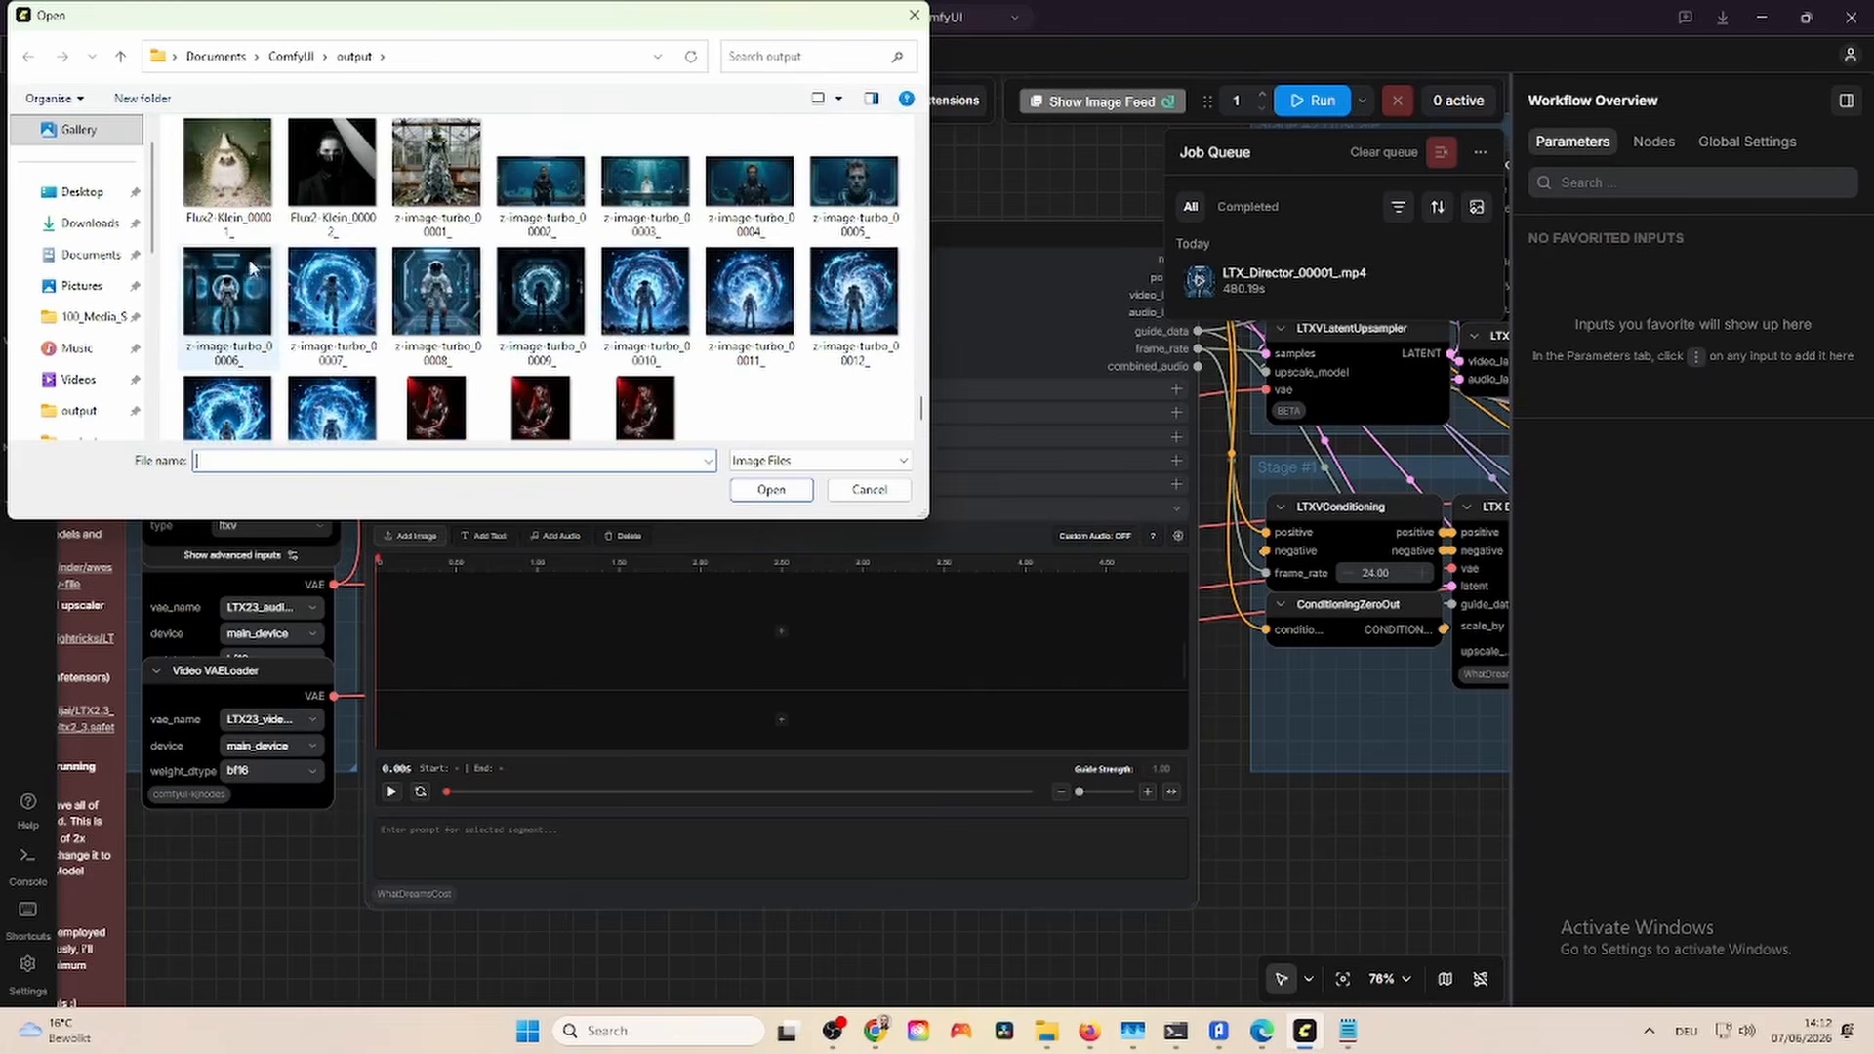
double_click(332, 291)
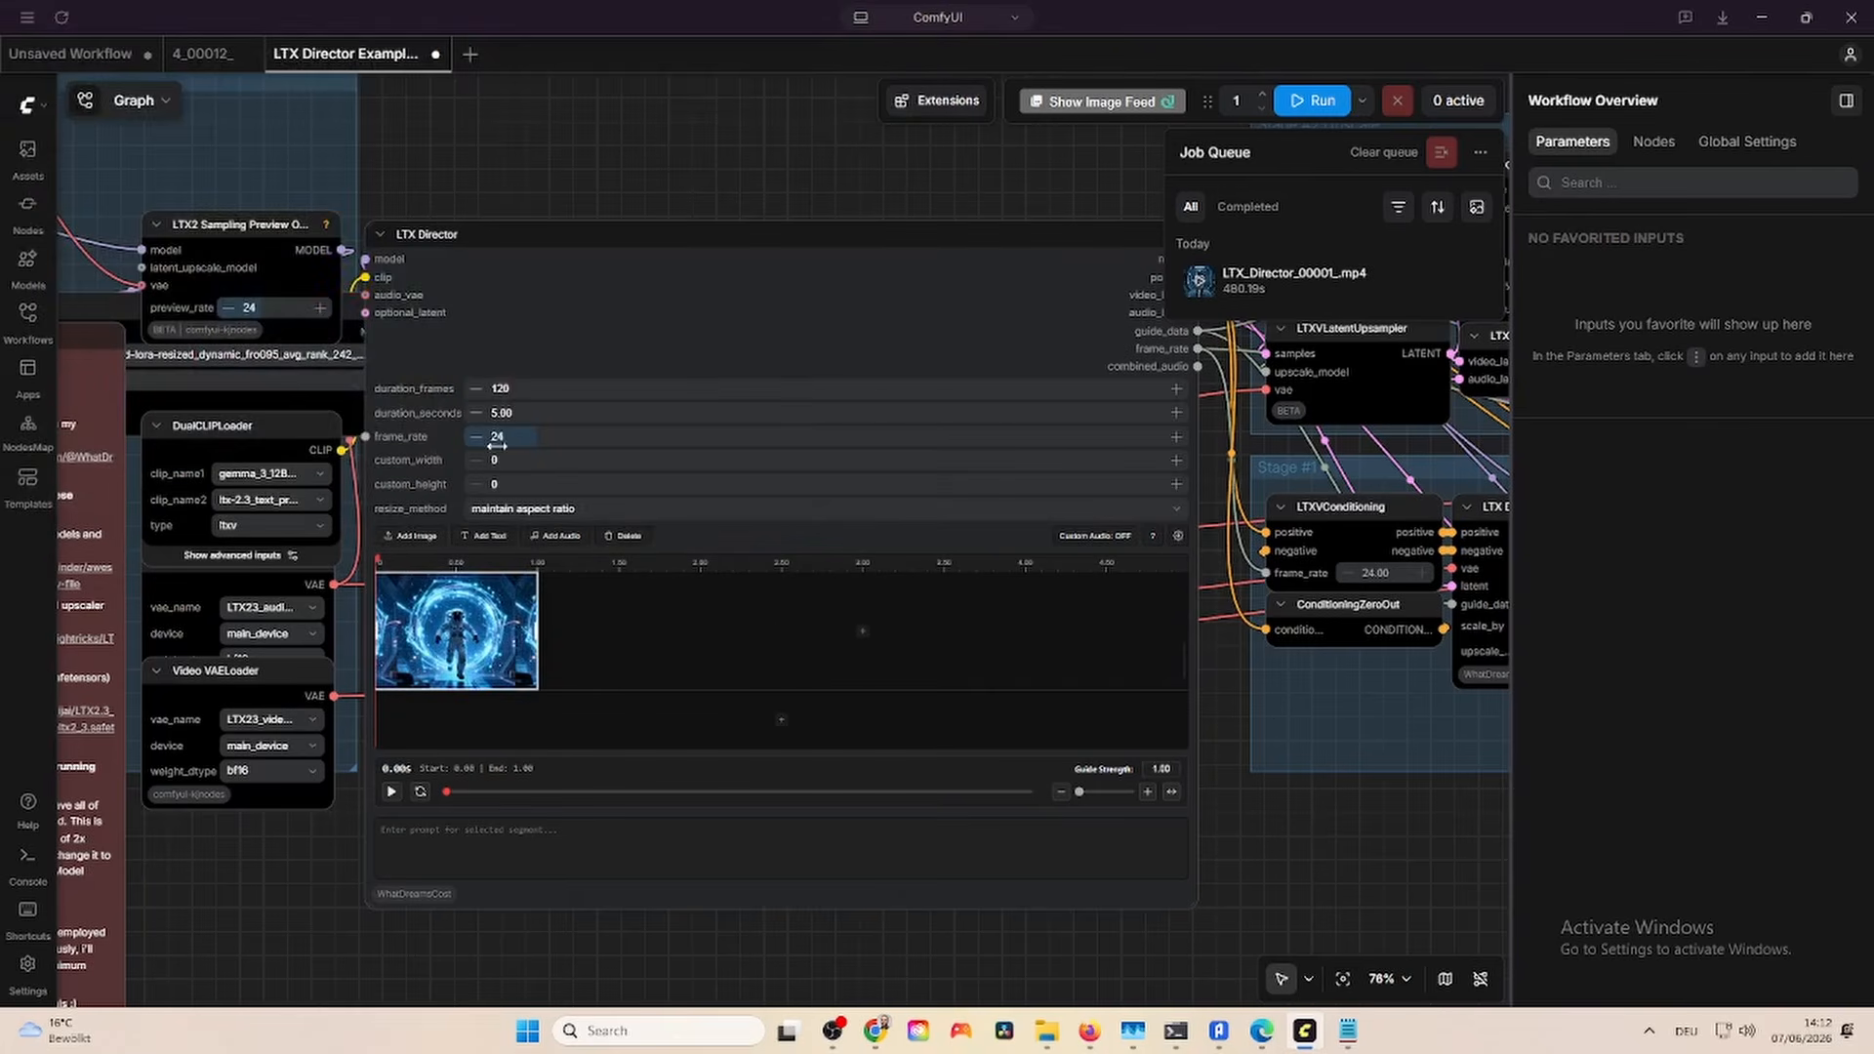
Set the astronaut segment's prompt to "the Austronaut comes out of the portal and wlaks towards the camera".
left_click(452, 841)
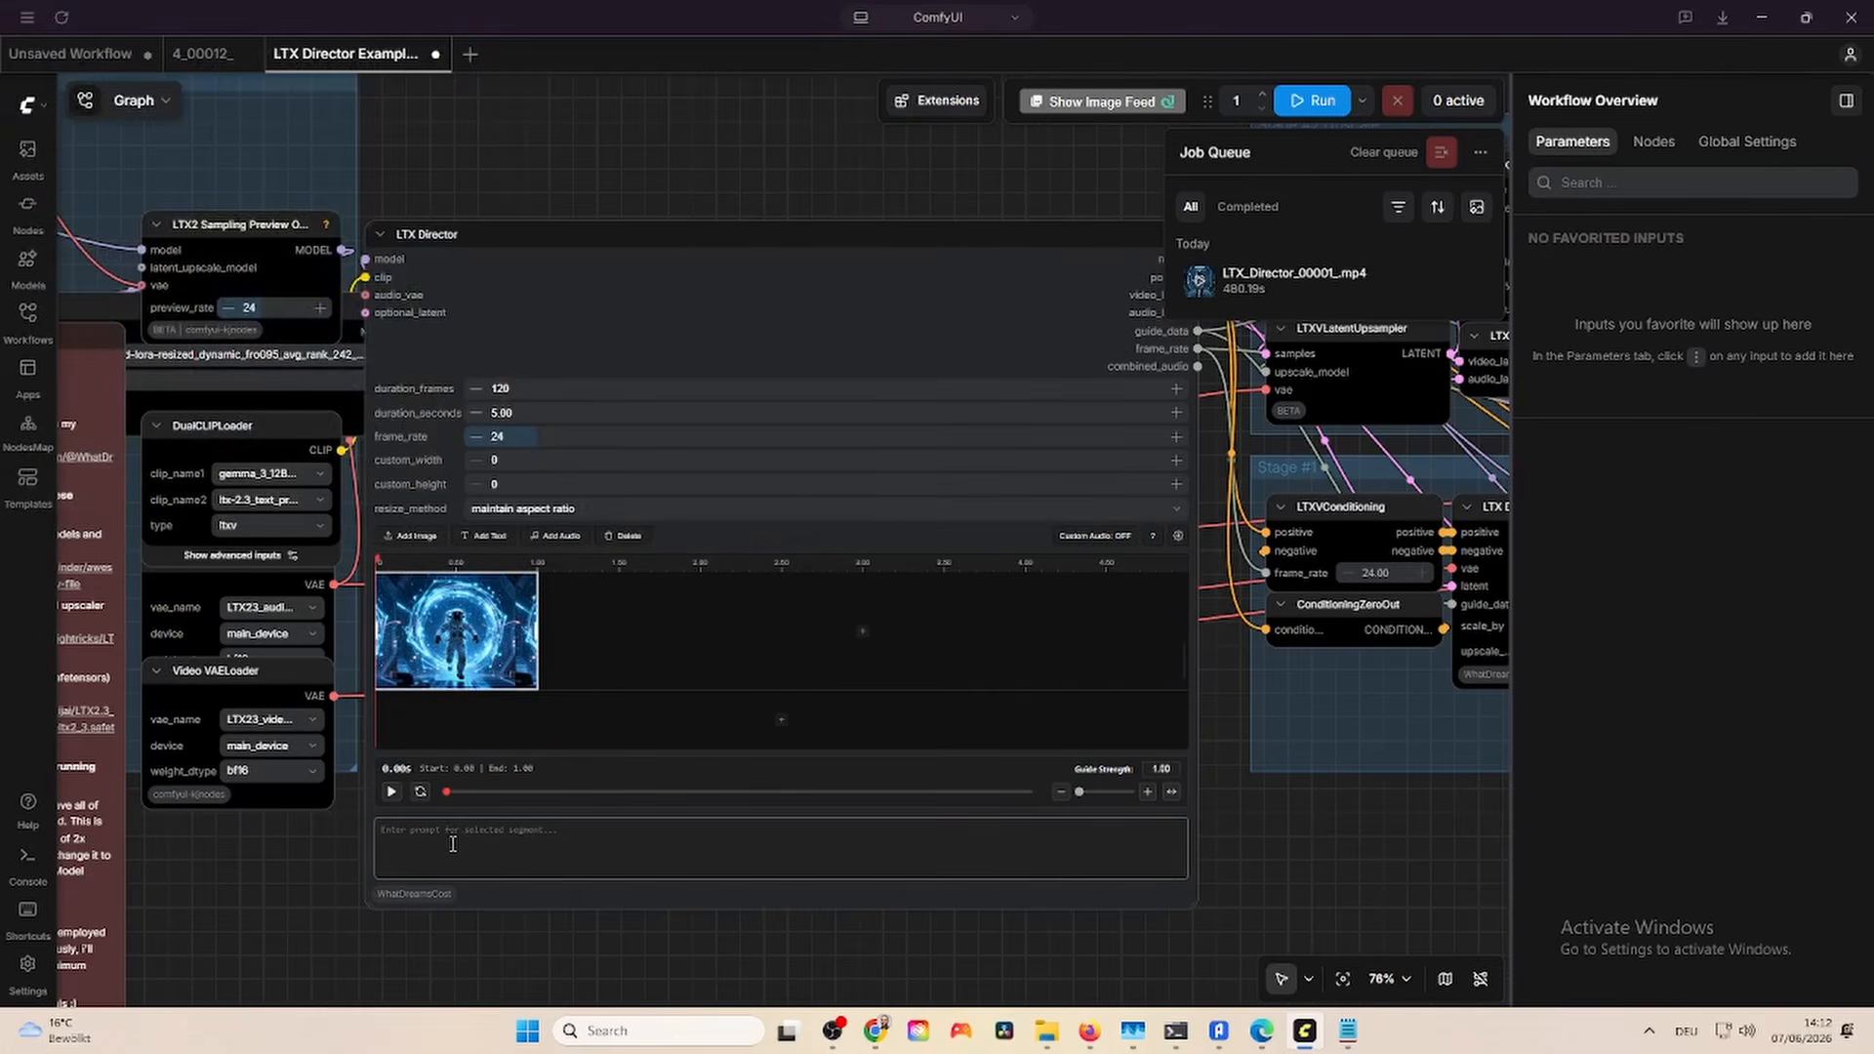
type("the")
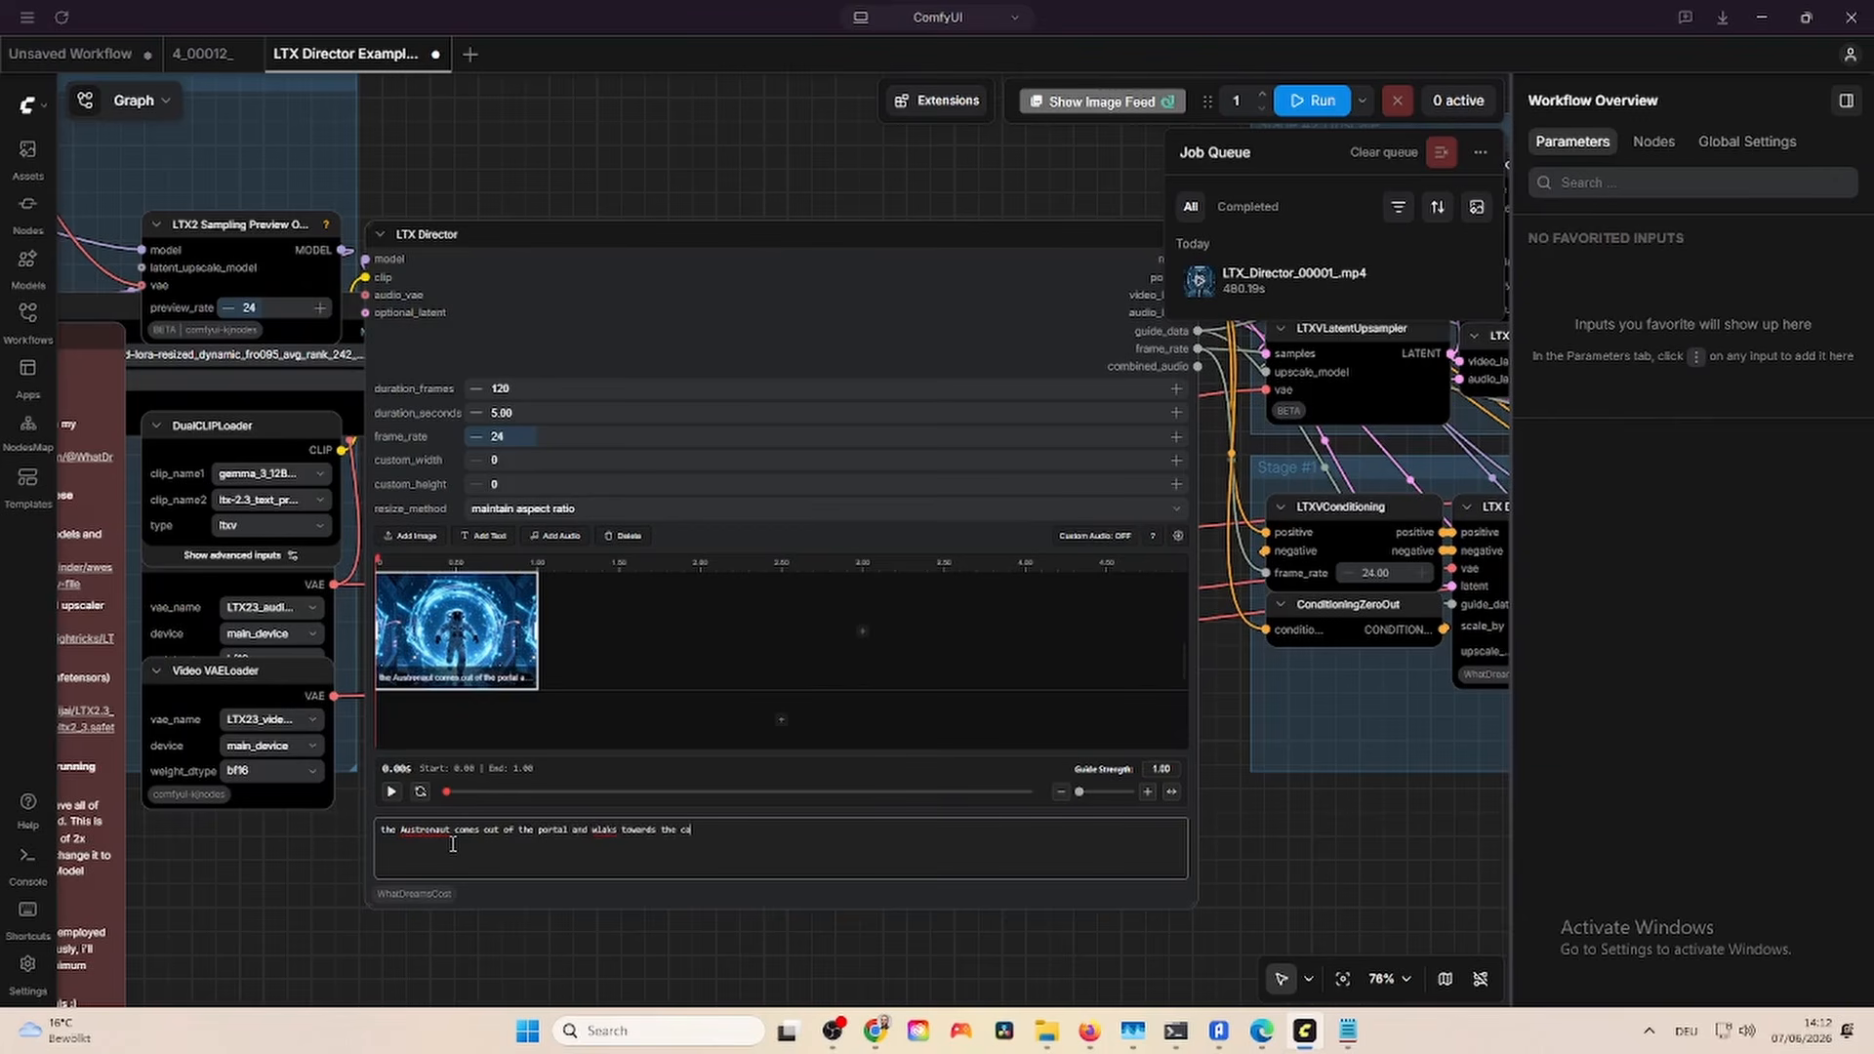
left_click(650, 606)
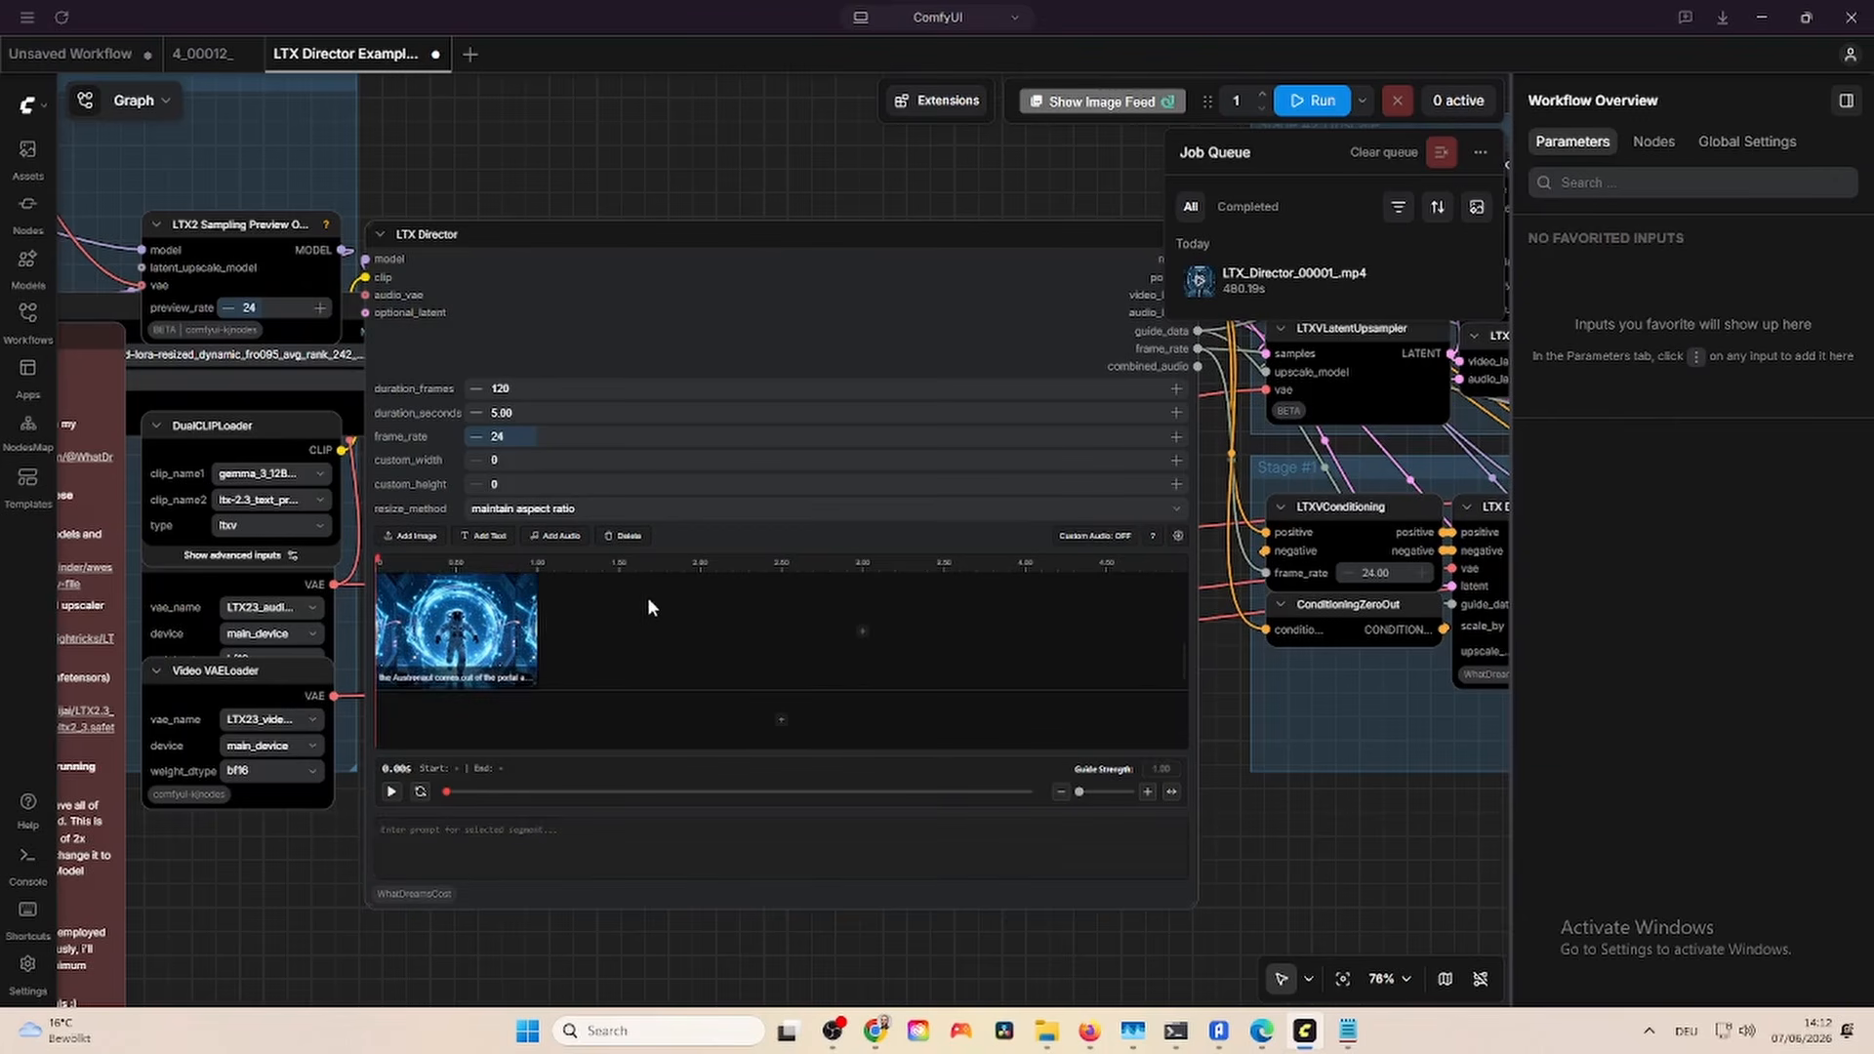
Add the neon city image ComfyUI_00233_ from the output folder as the second LTX Director timeline segment.
left_click(410, 535)
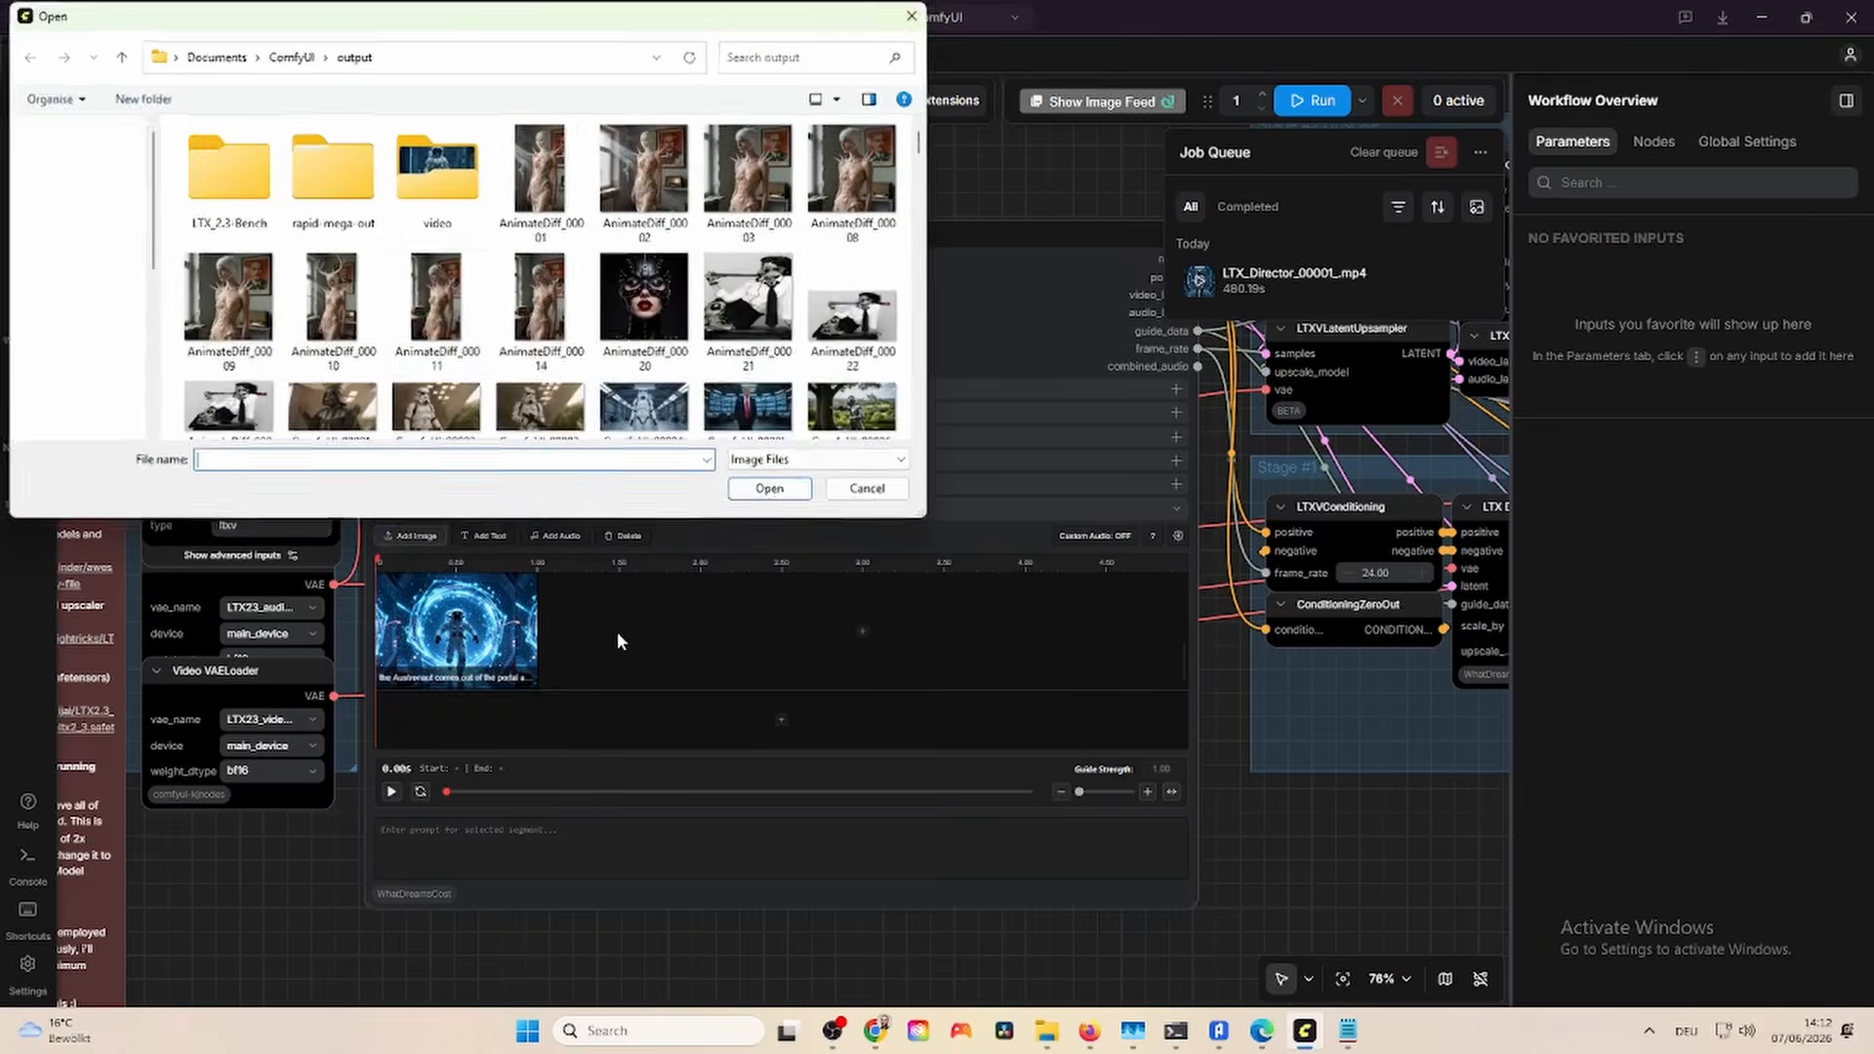
scroll(473, 303, "down", 3)
scroll(483, 307, "down", 20)
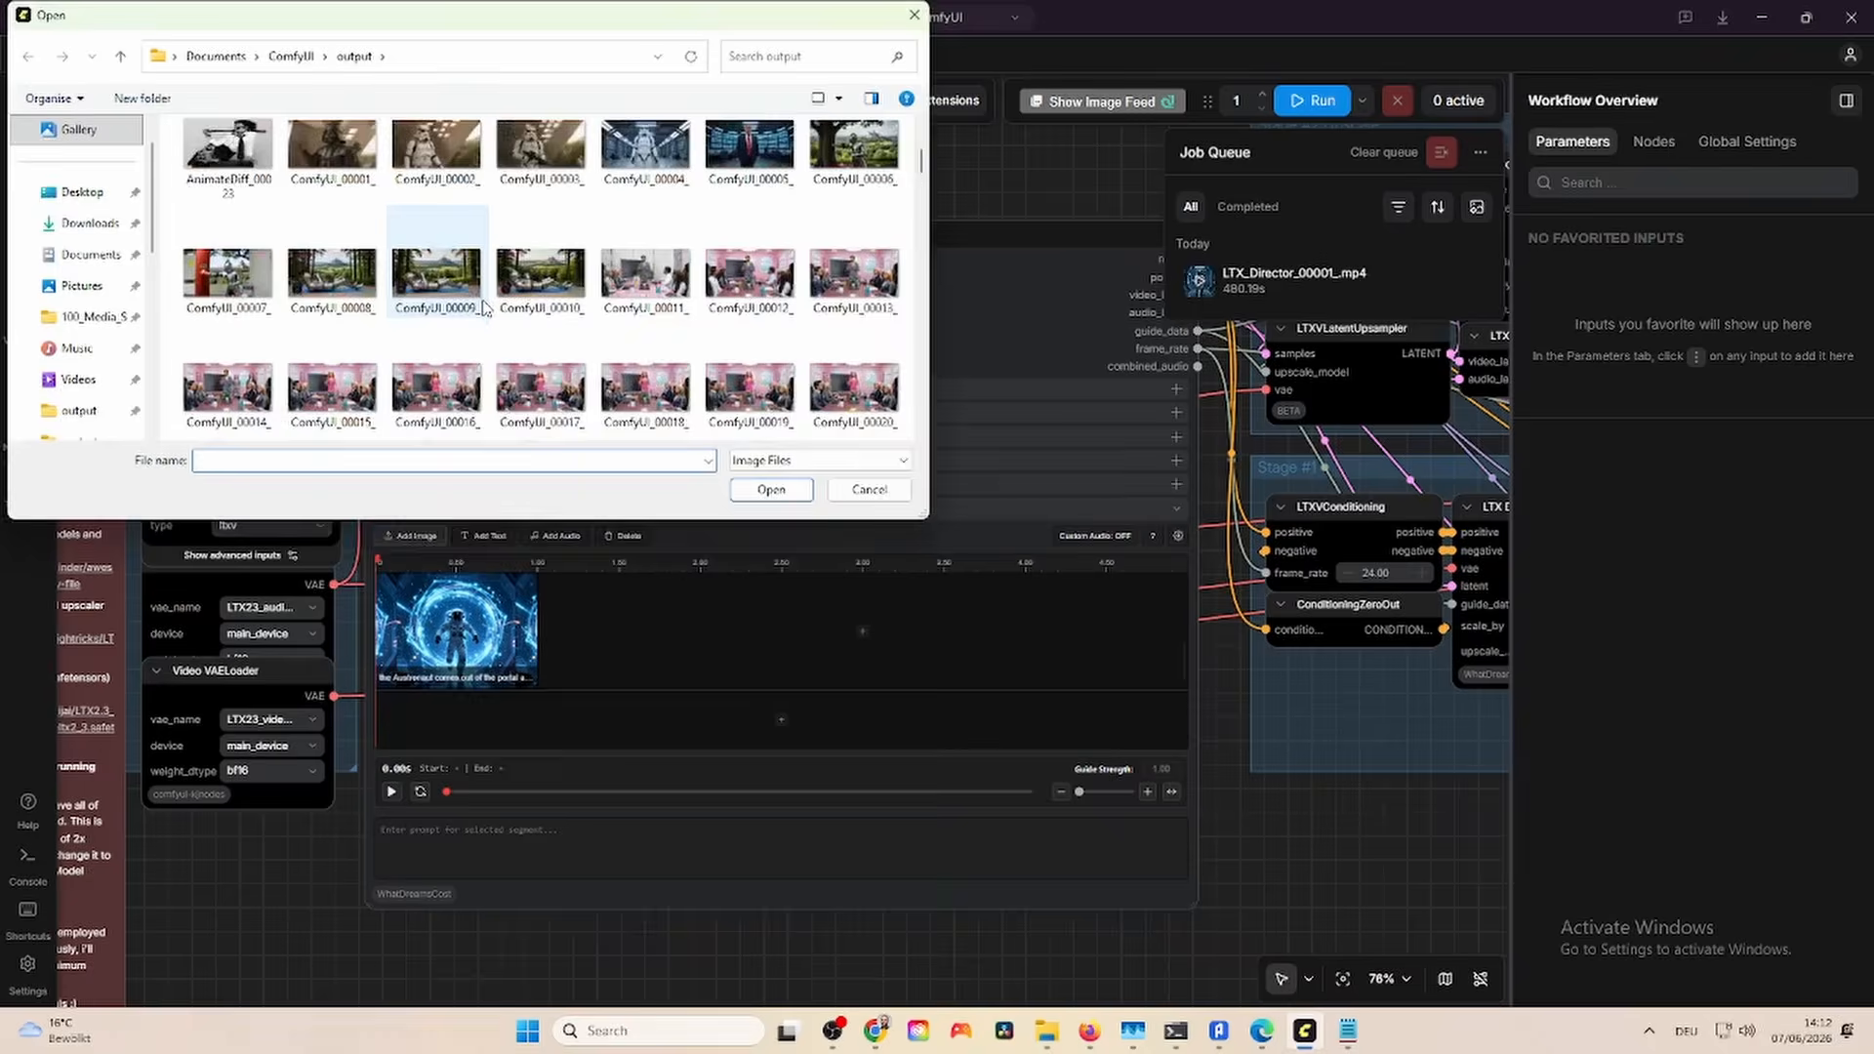
scroll(483, 308, "down", 10)
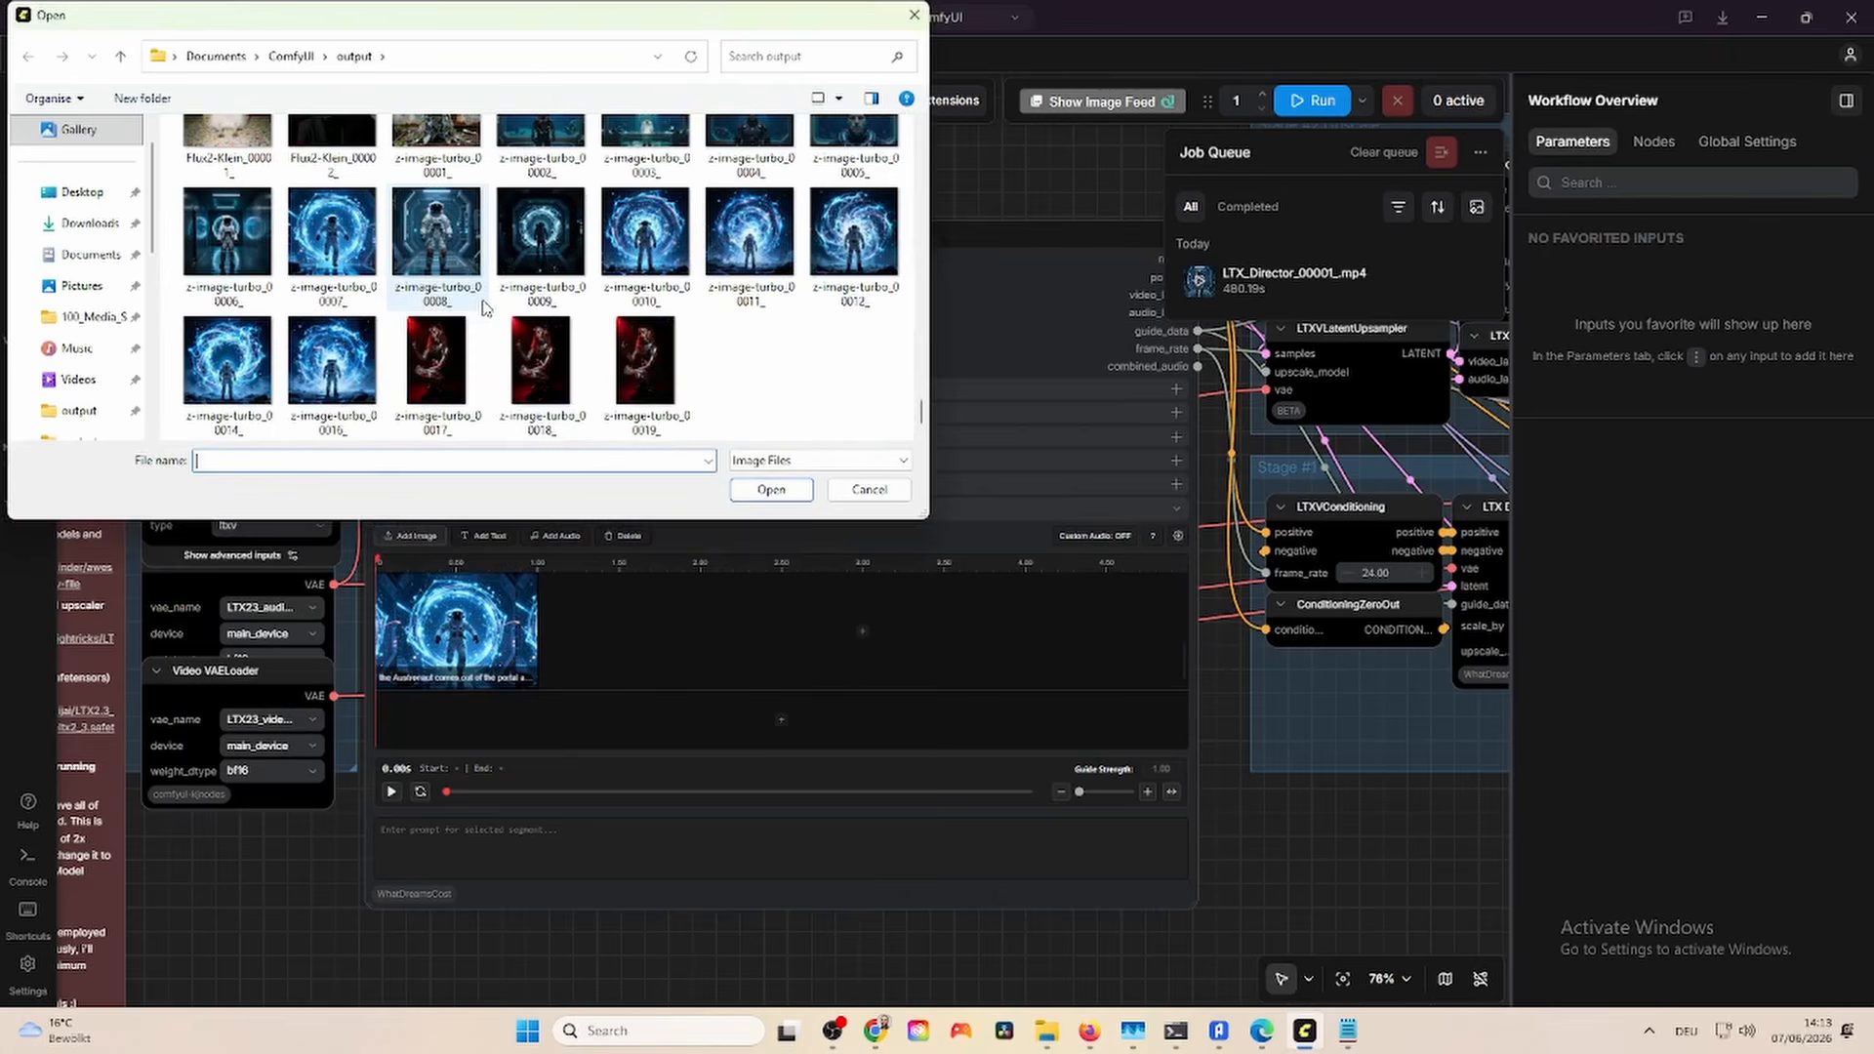
scroll(507, 258, "up", 1)
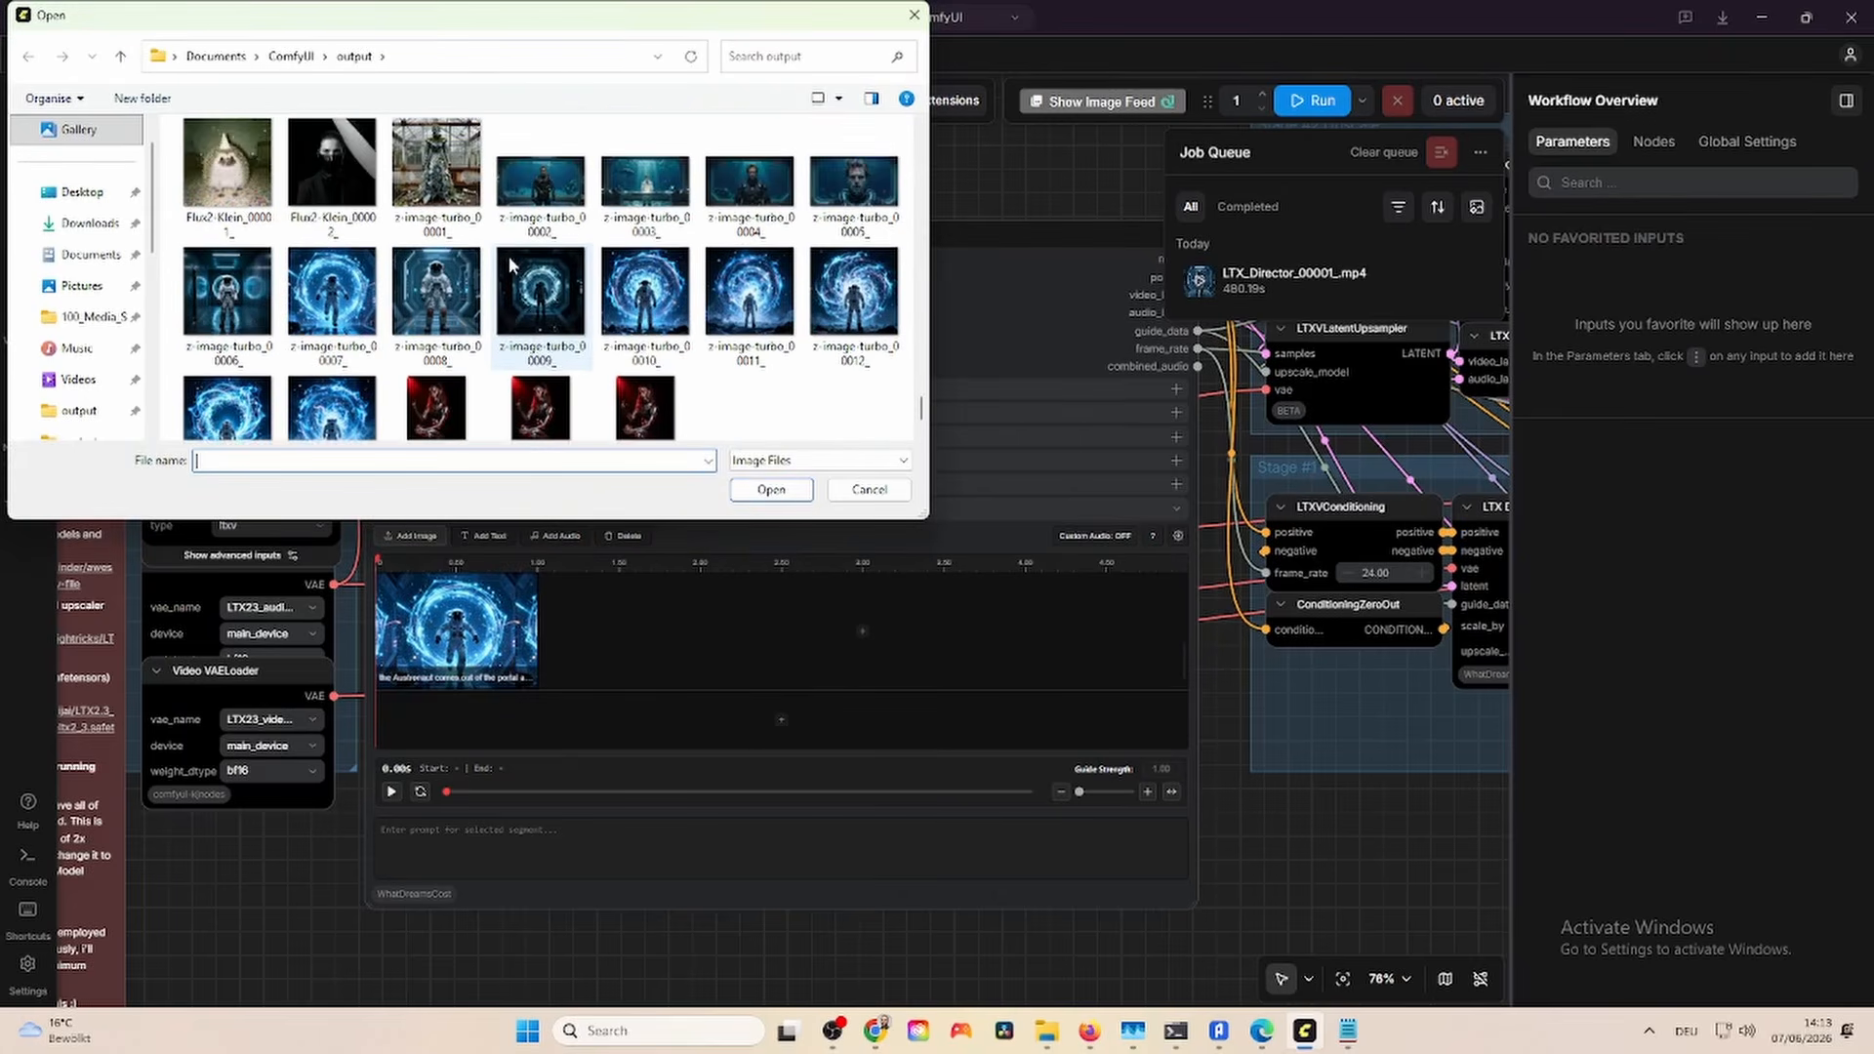
scroll(507, 259, "up", 10)
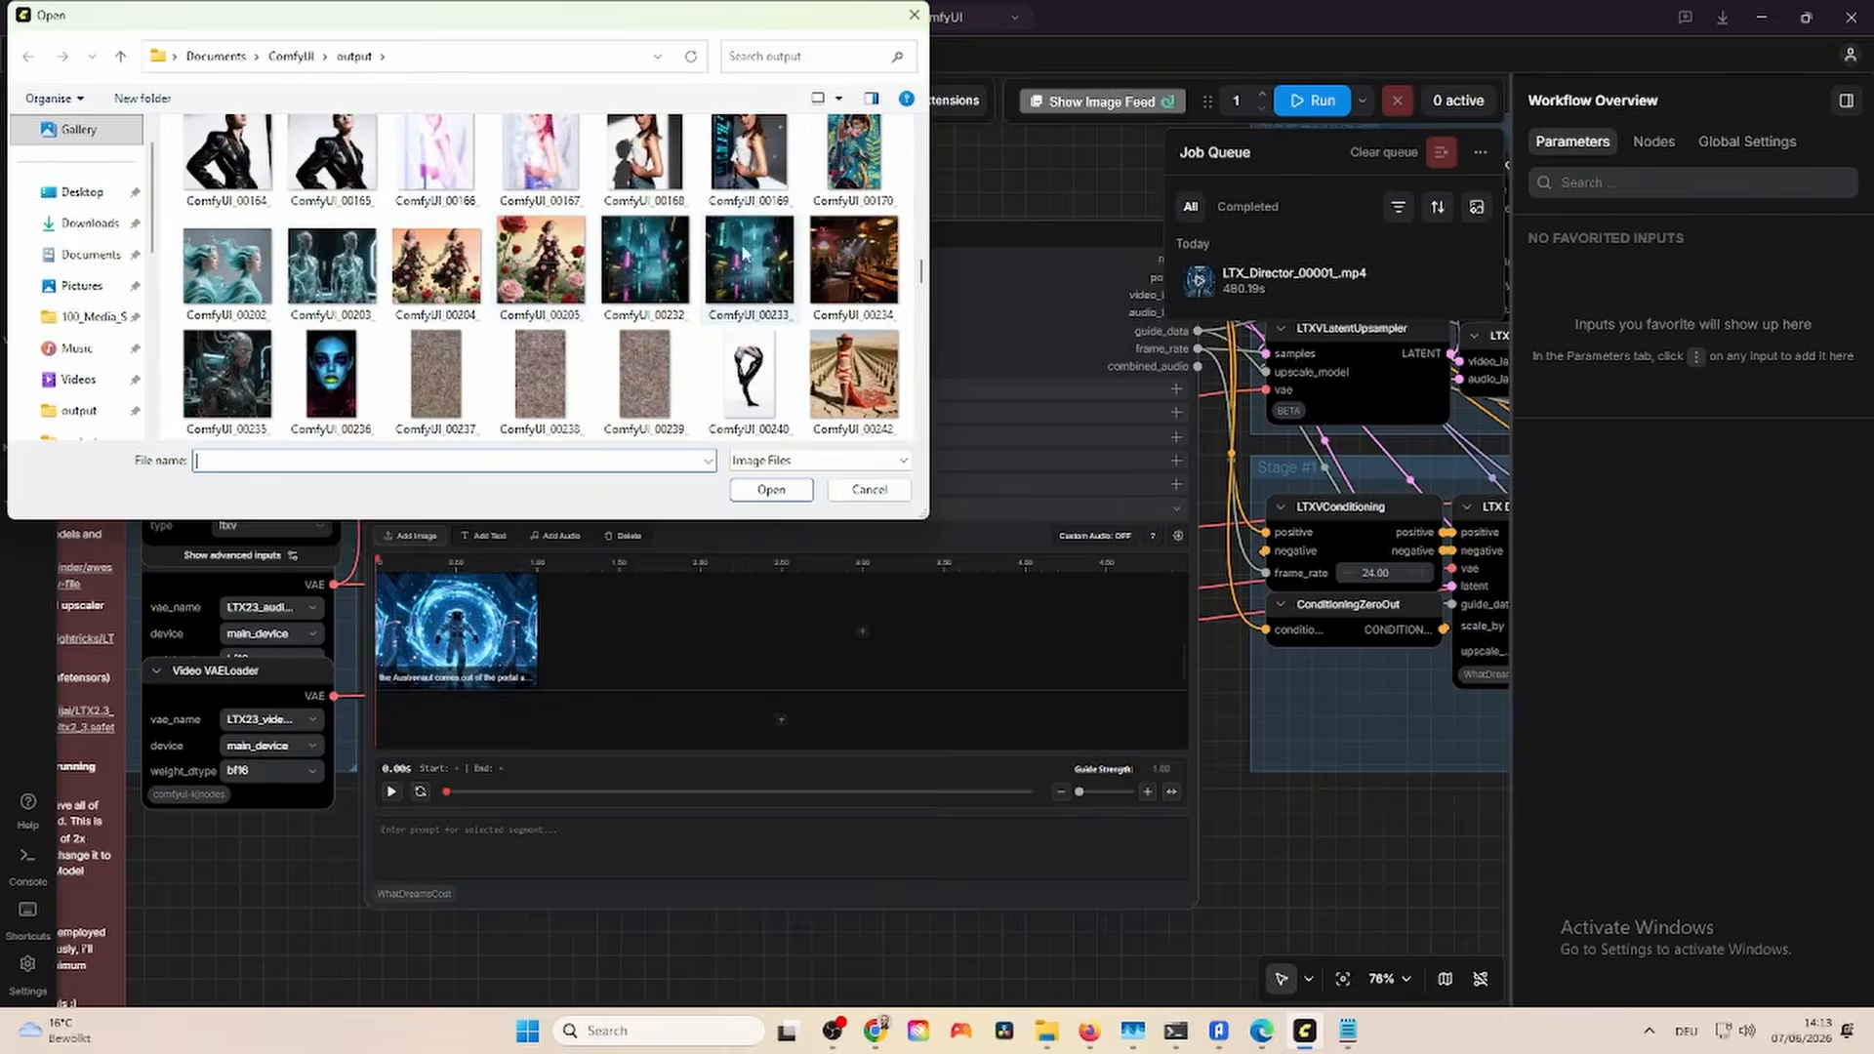
double_click(744, 256)
Extend the astronaut segment to end at 2.00 seconds and the city segment to end at 3.50 seconds.
left_click_drag(691, 629, 816, 630)
left_click_drag(538, 629, 699, 632)
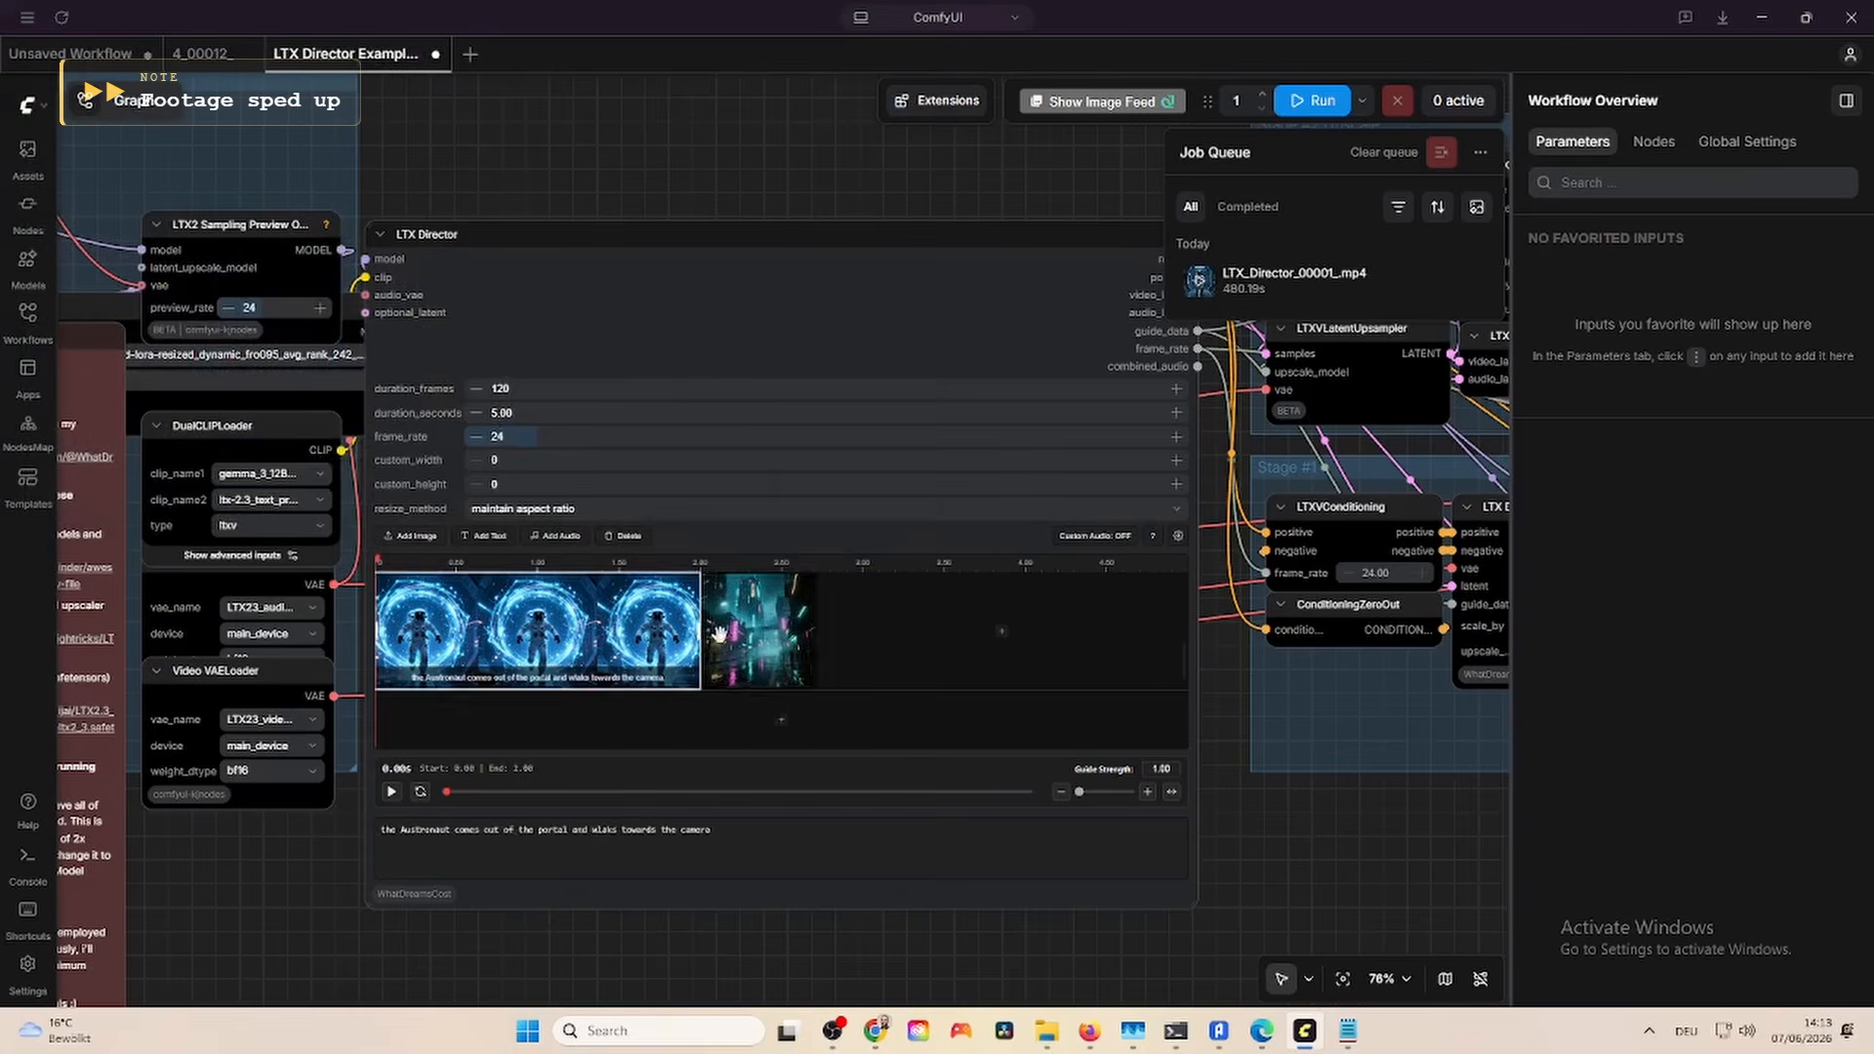
left_click(720, 634)
left_click_drag(816, 630, 944, 630)
Set the city segment's prompt to "The camera explores the city".
left_click(515, 839)
type("The camera c")
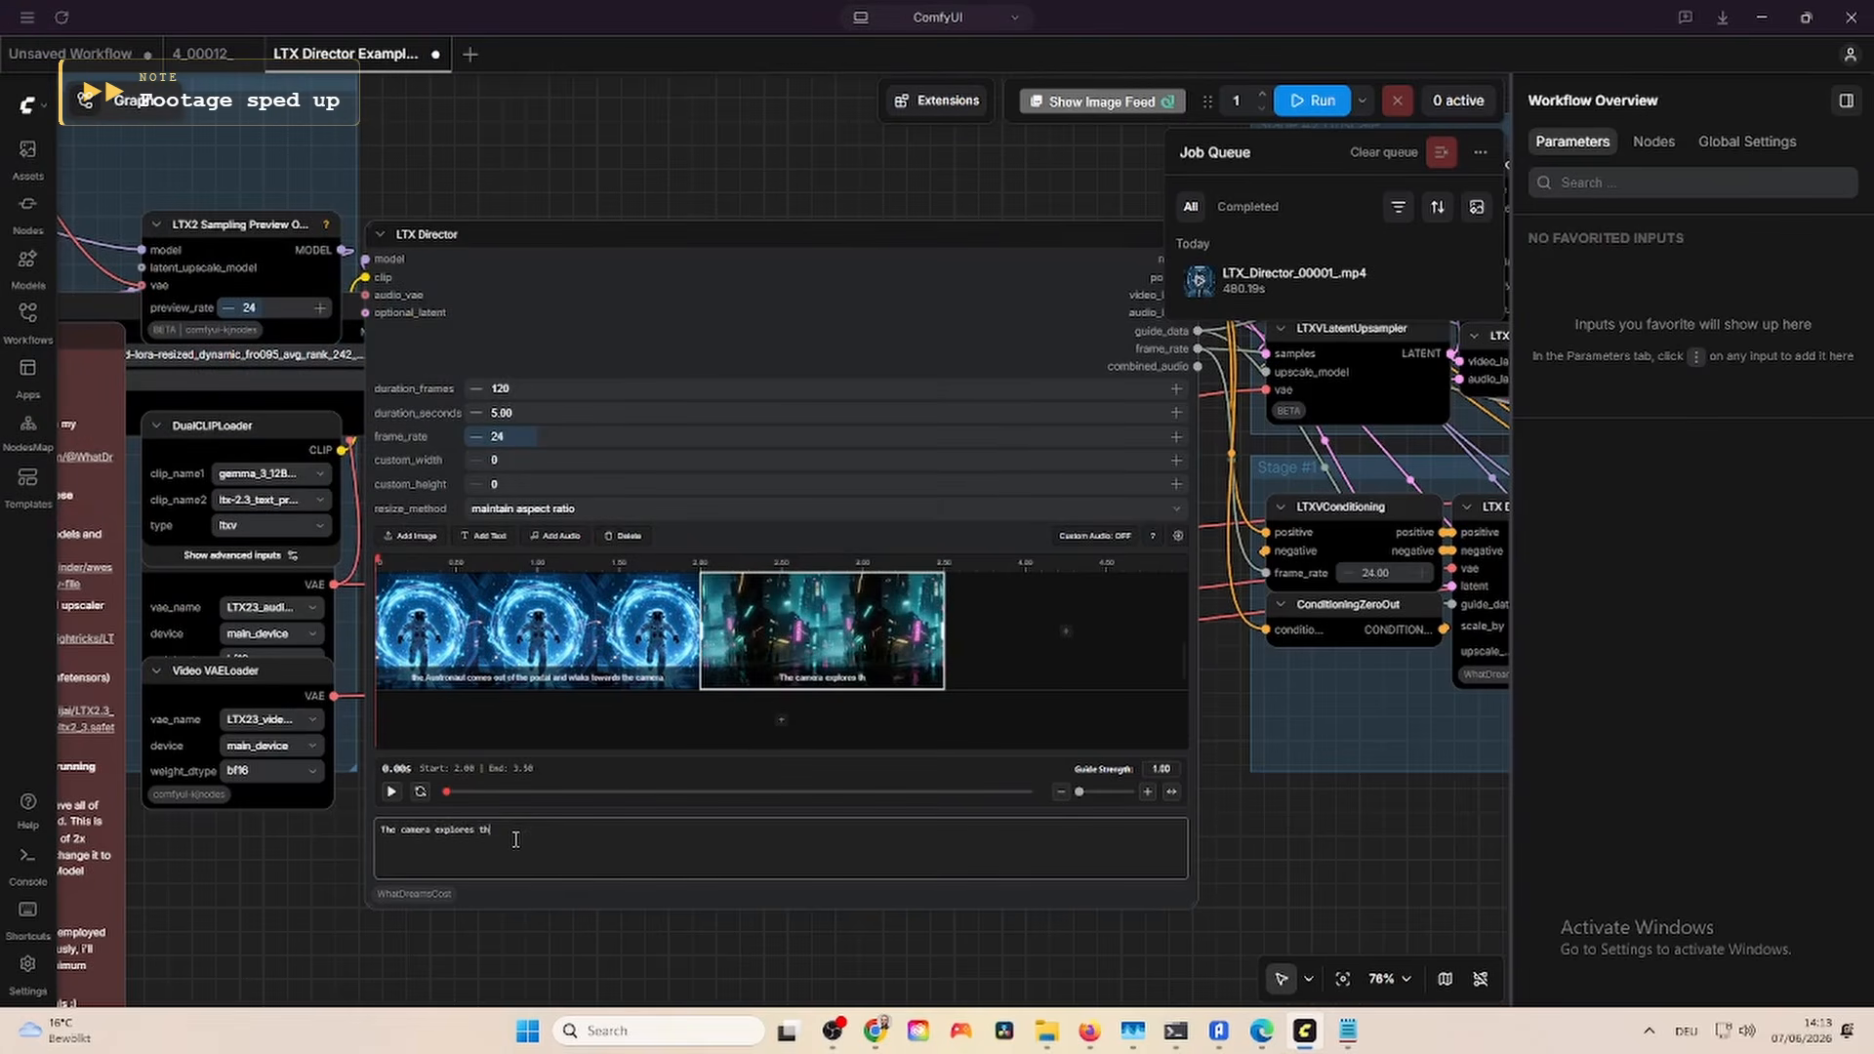
left_click(1141, 608)
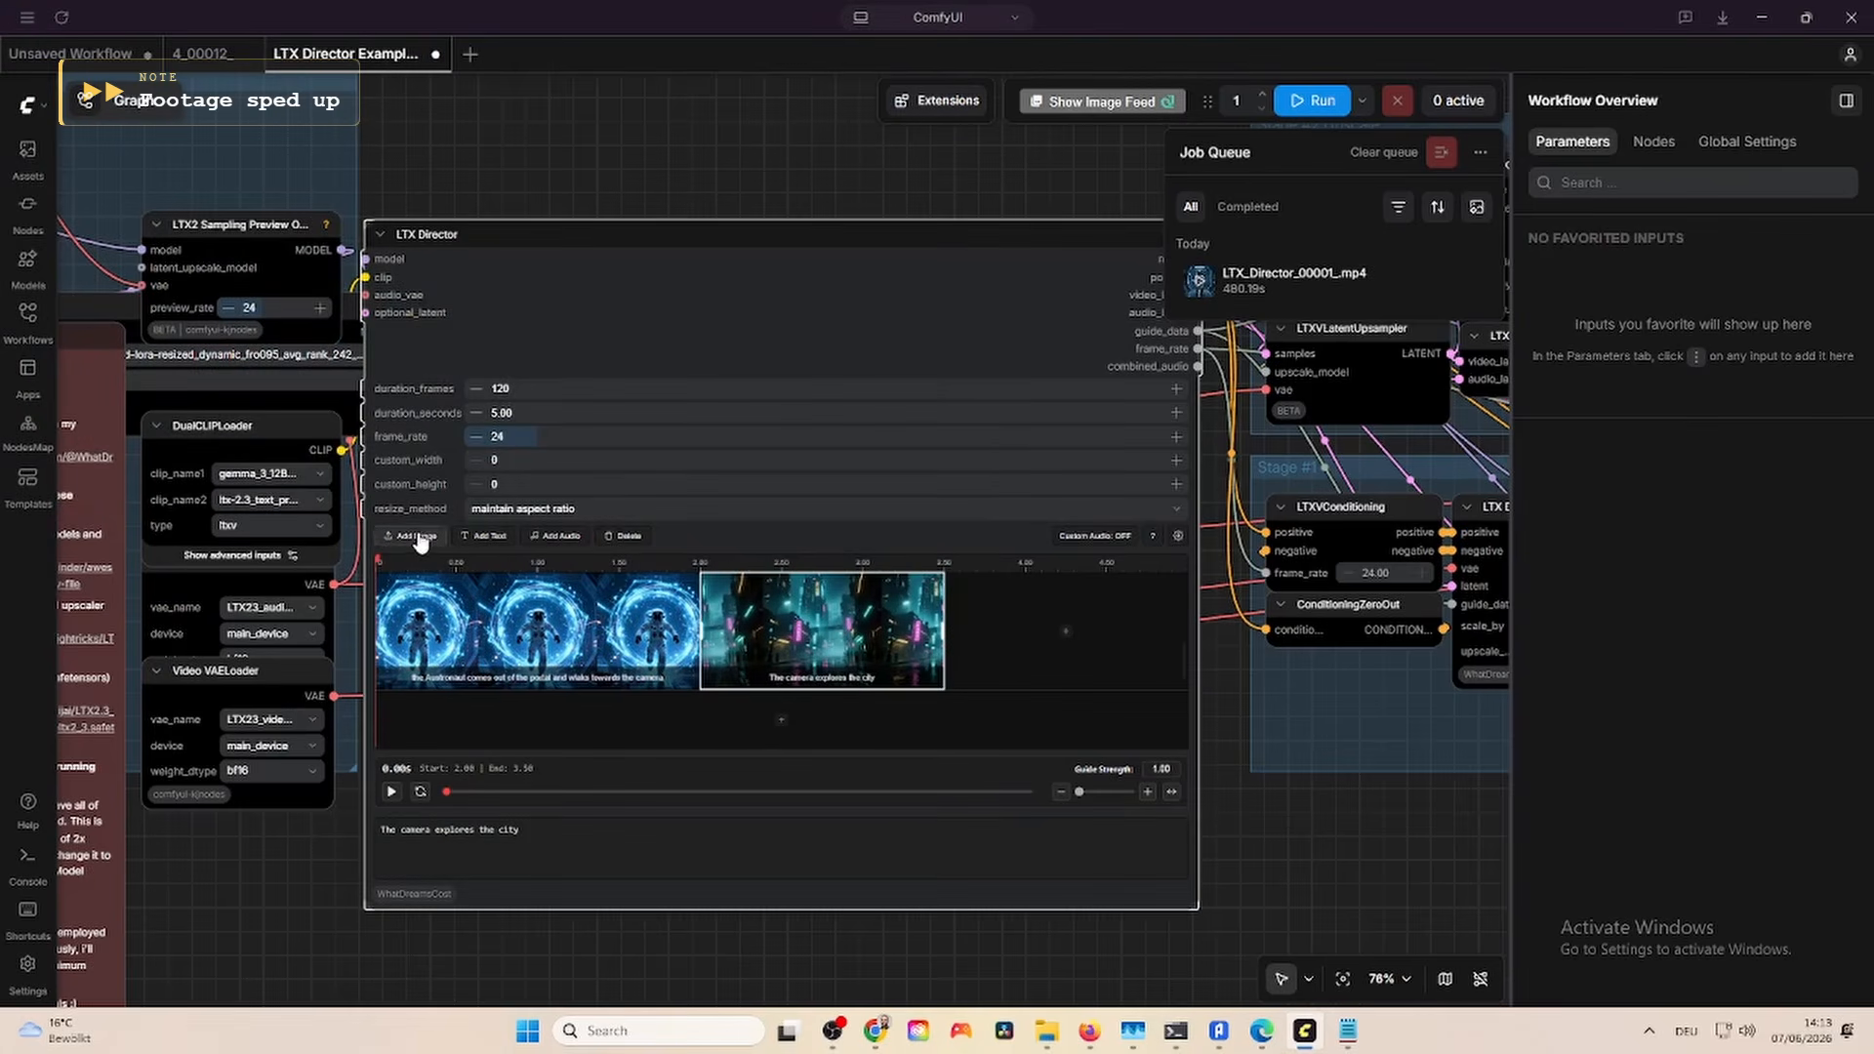
Add a text segment ending at about 5.04 seconds with the prompt "the portal opens up at the top of the sky the same from the austronaut".
left_click_drag(995, 631, 1073, 632)
left_click(711, 843)
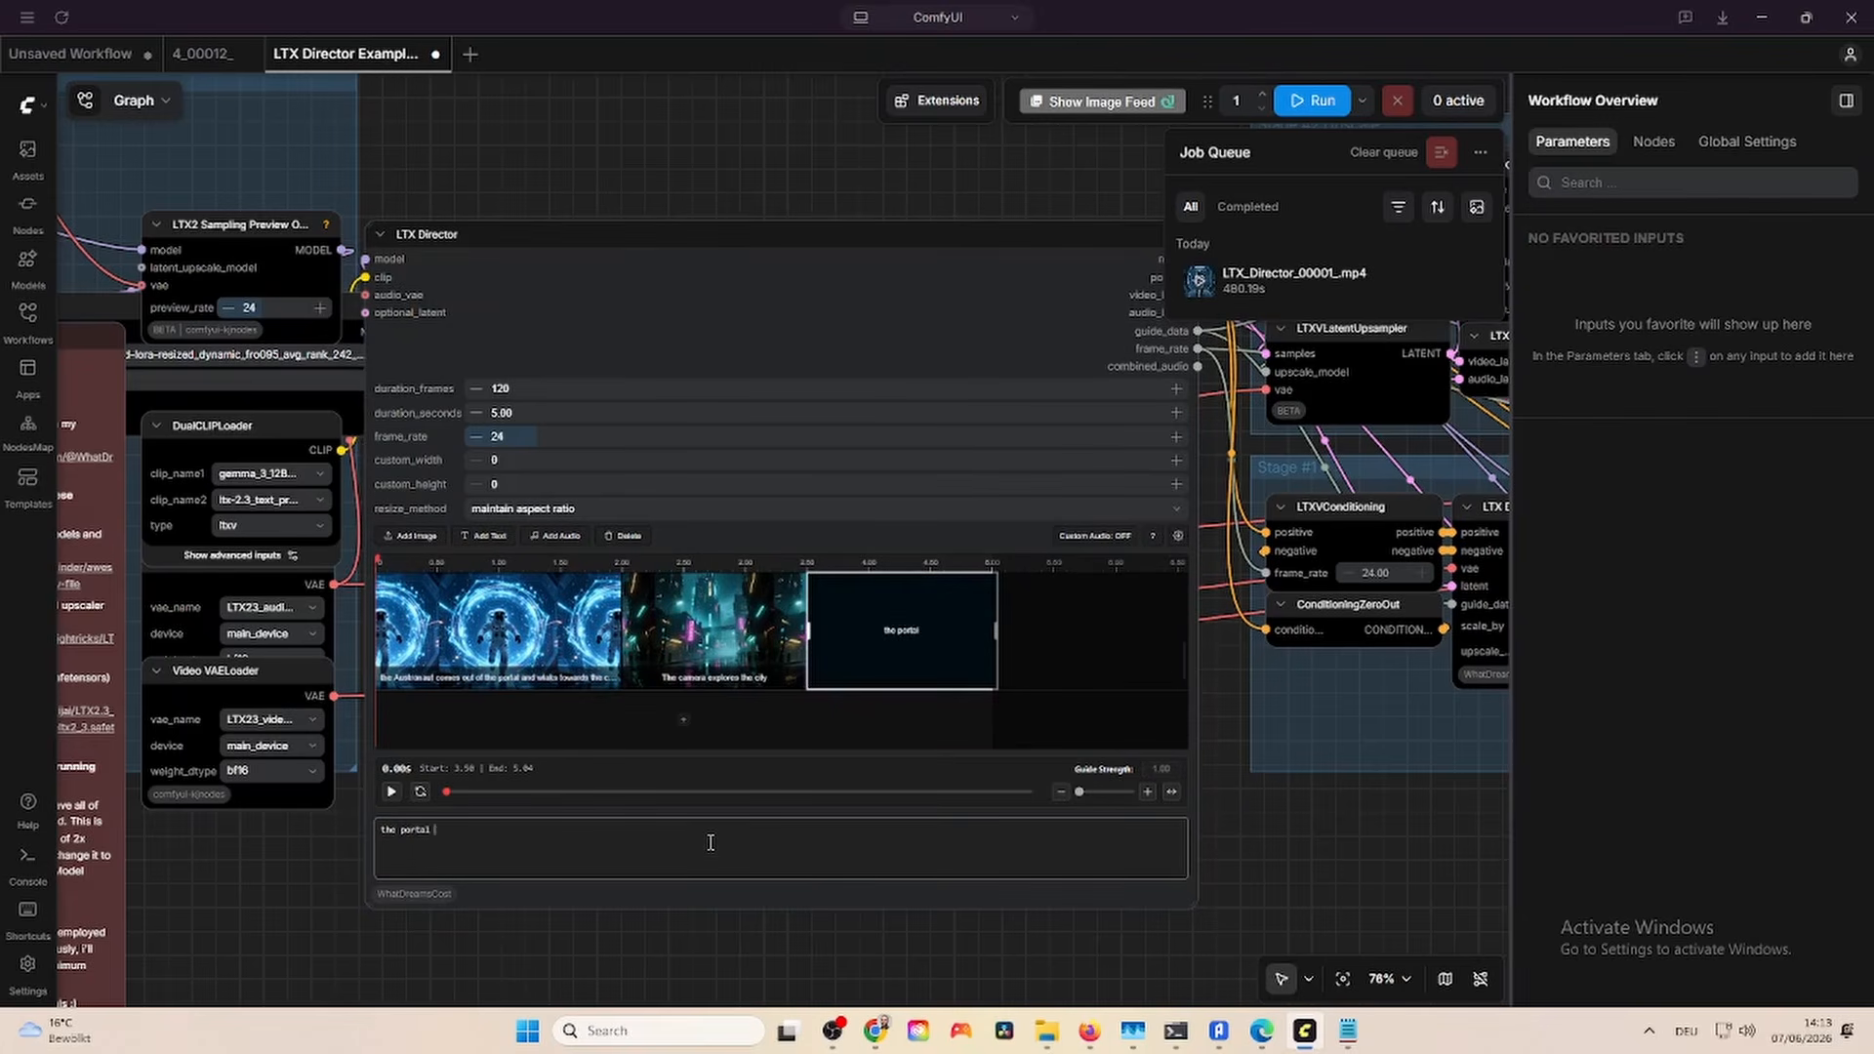
type("the portal opens up at the top of the sky the same from th")
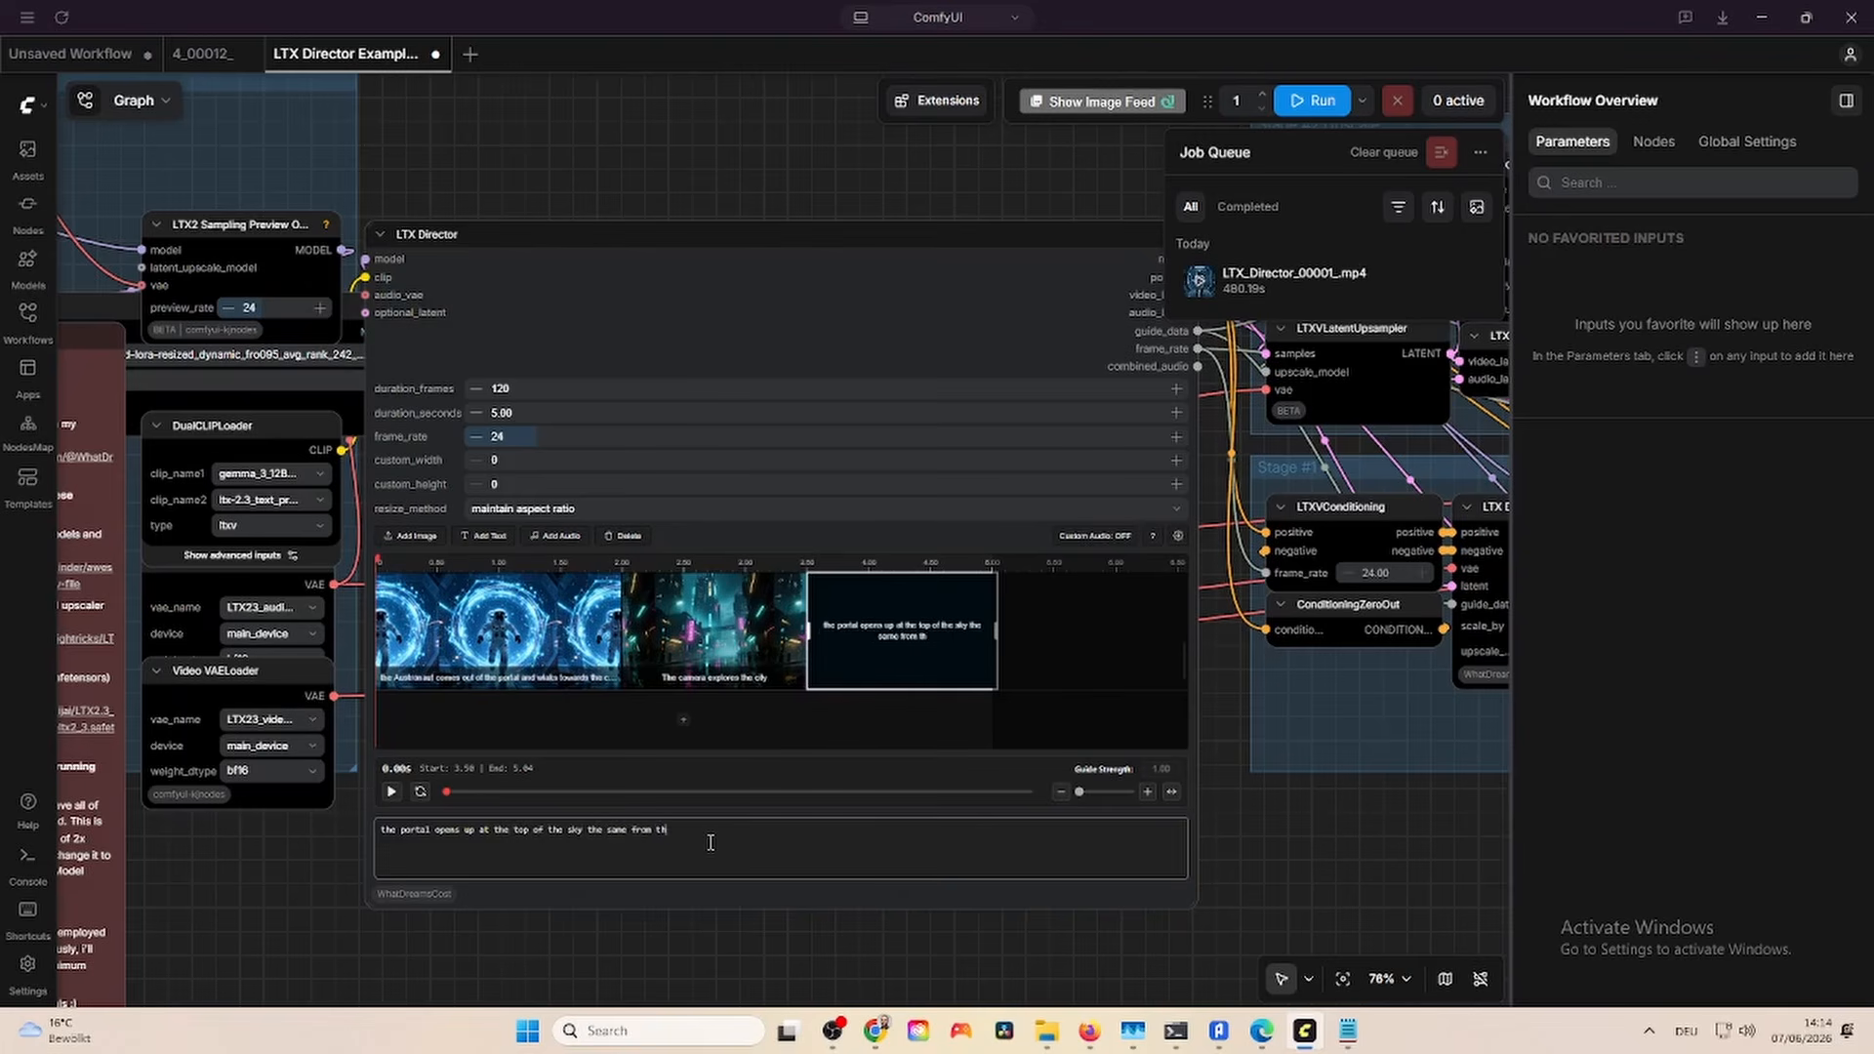
Run the workflow to generate the LTX Director video and follow the sampler and Save Video nodes.
left_click(1343, 90)
scroll(884, 187, "down", 5)
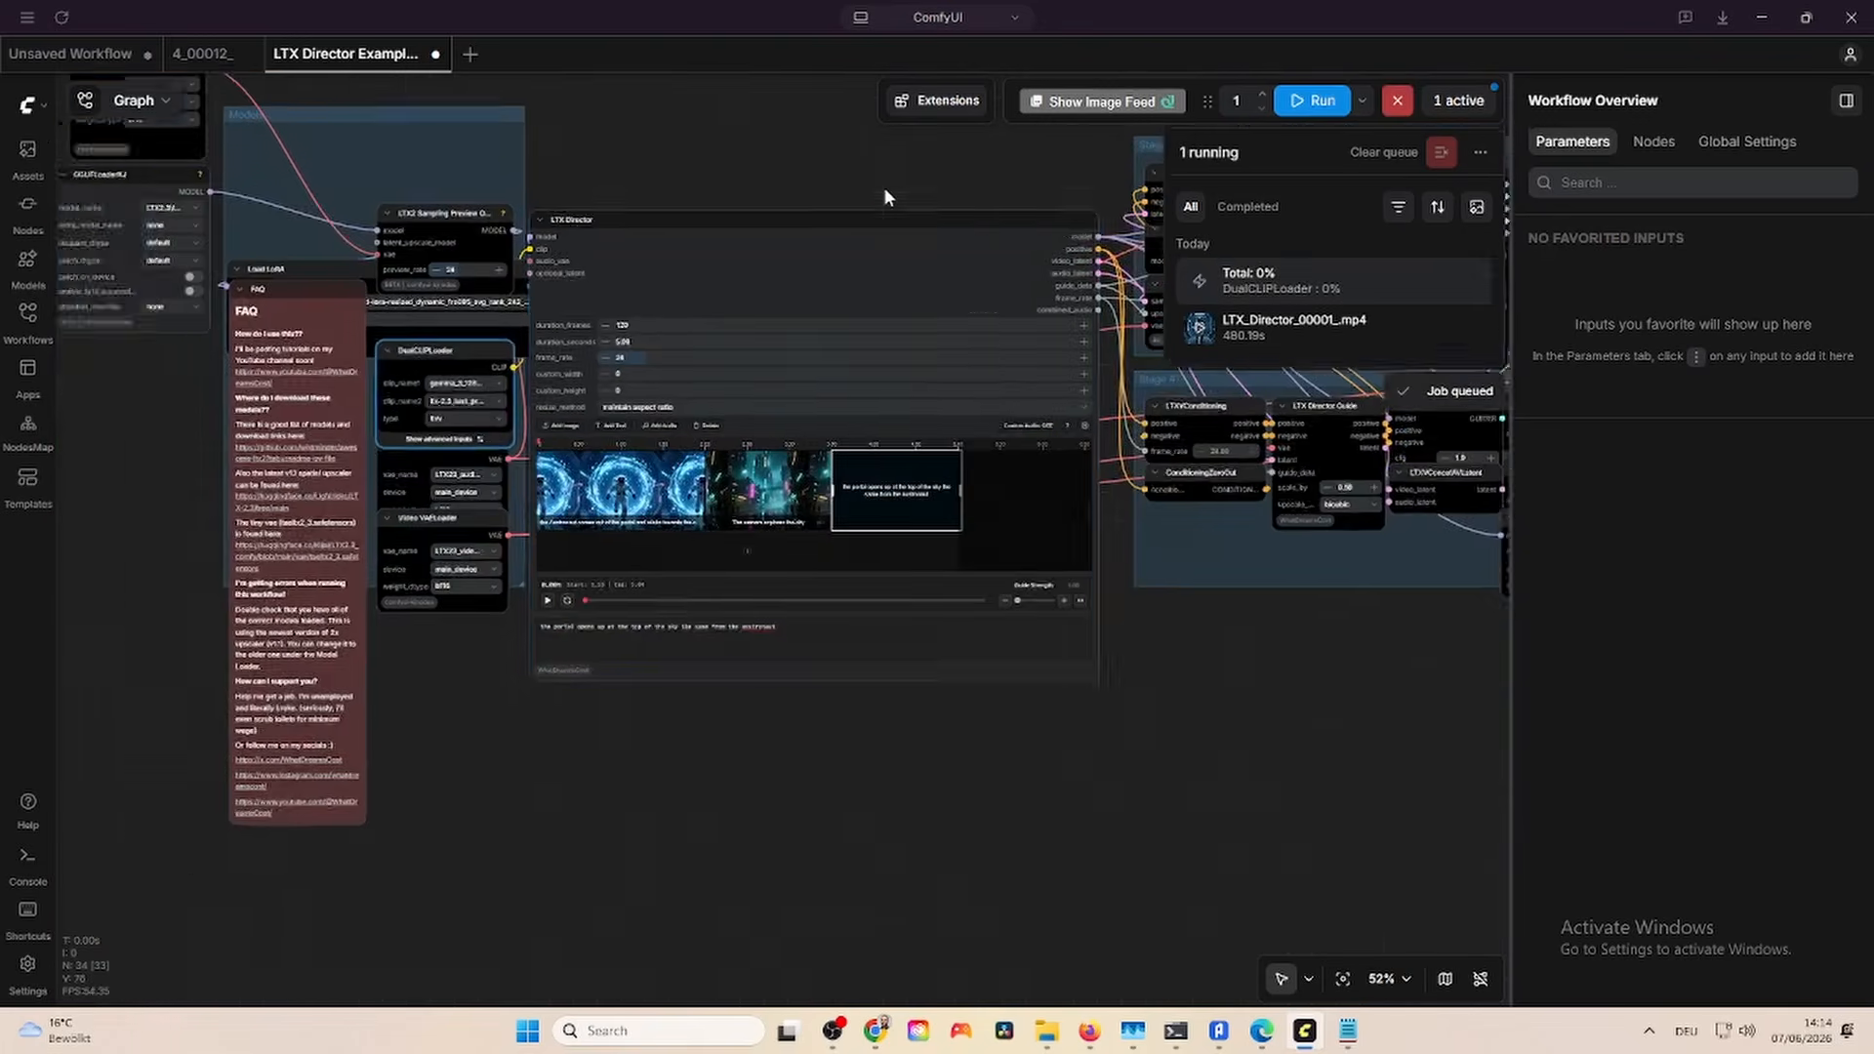
left_click_drag(1043, 465, 1041, 273)
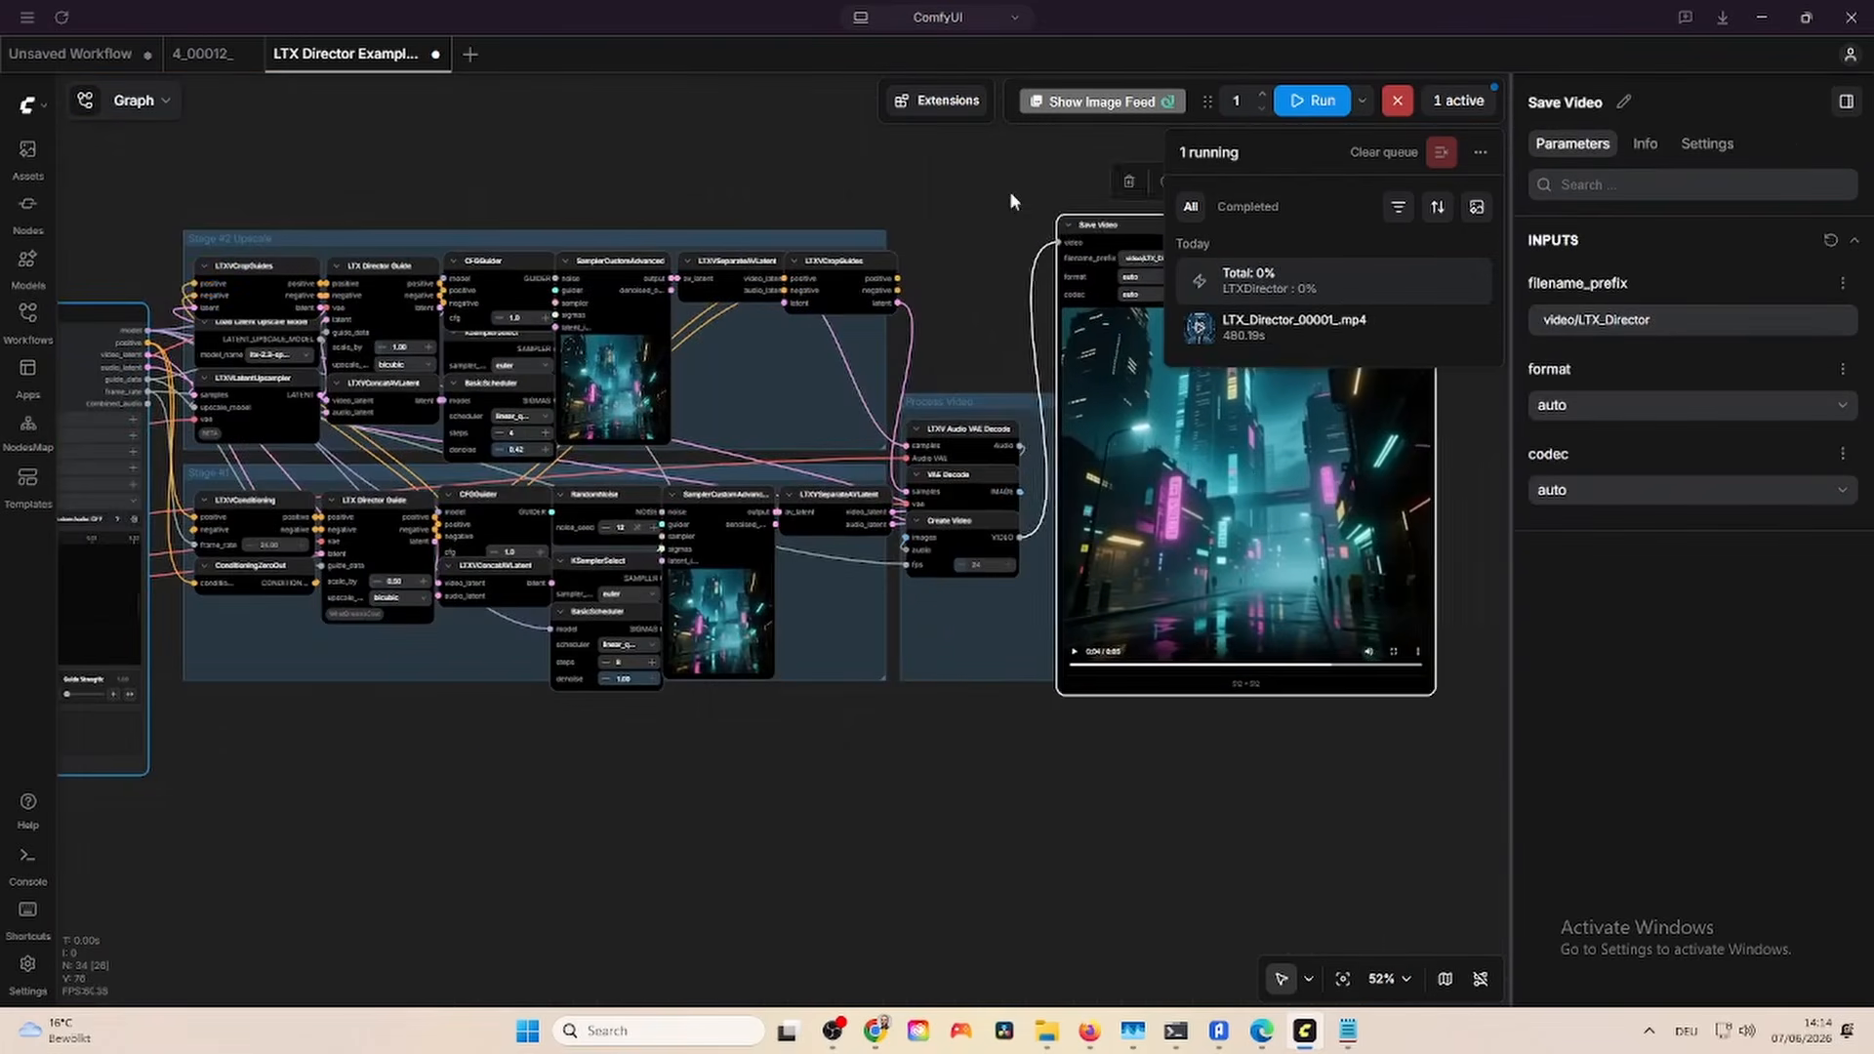
left_click_drag(1004, 195, 876, 246)
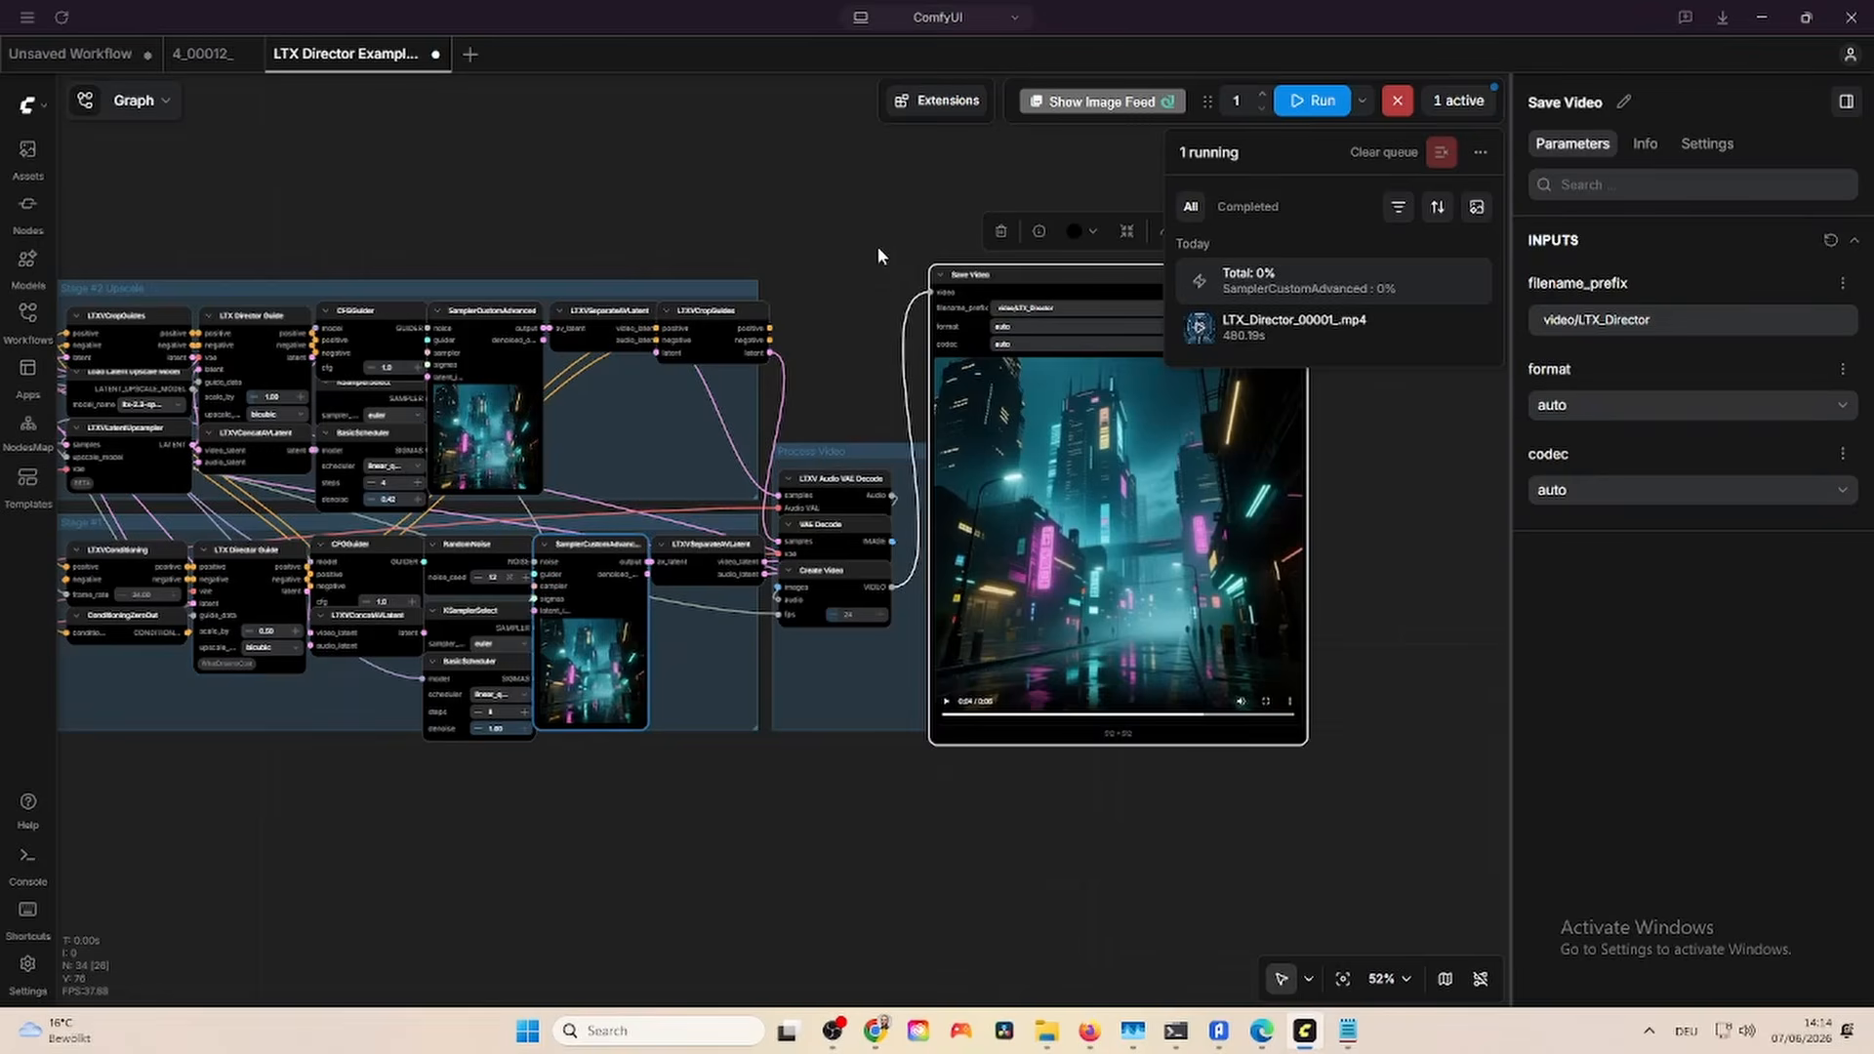
scroll(642, 775, "up", 1)
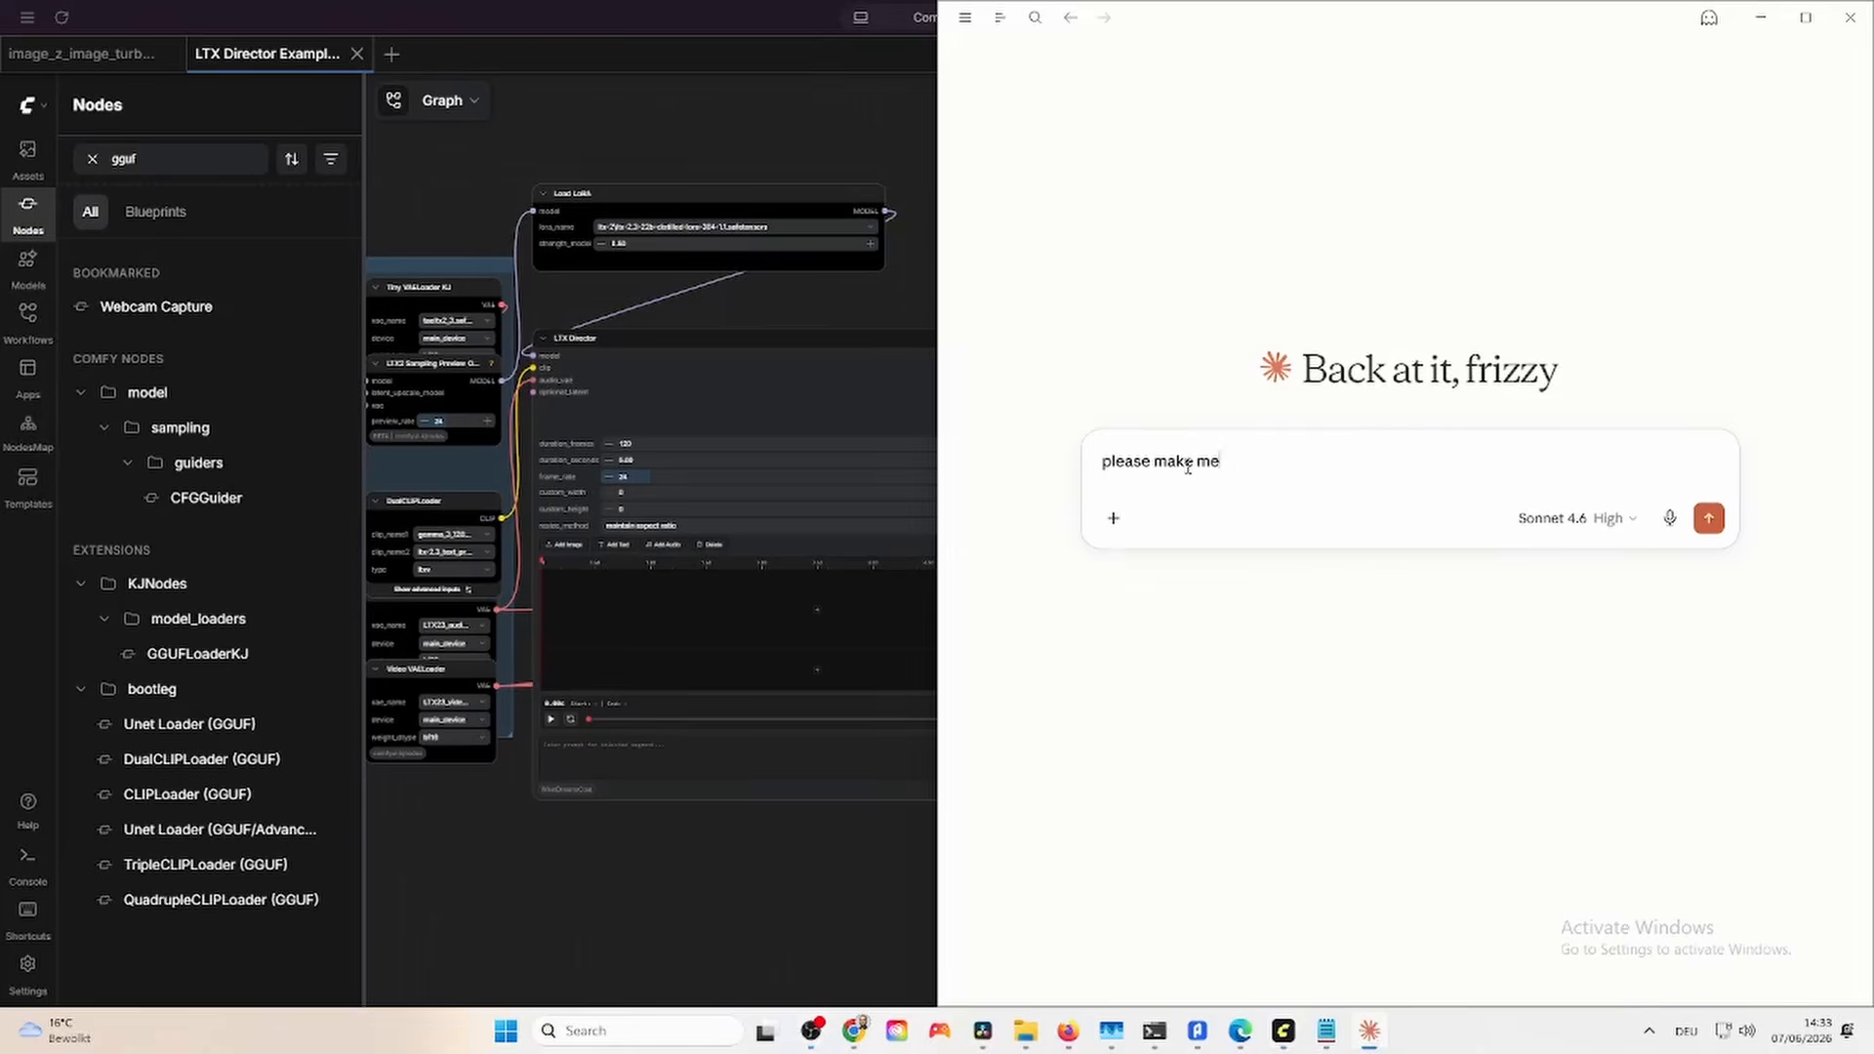
Ask Claude for a simple 10-second, five-scene story with a Z Turbo image prompt and LTX 2.3 audio prompt per scene, plus a global video prompt.
type("5 scences each escene is gonna be a img")
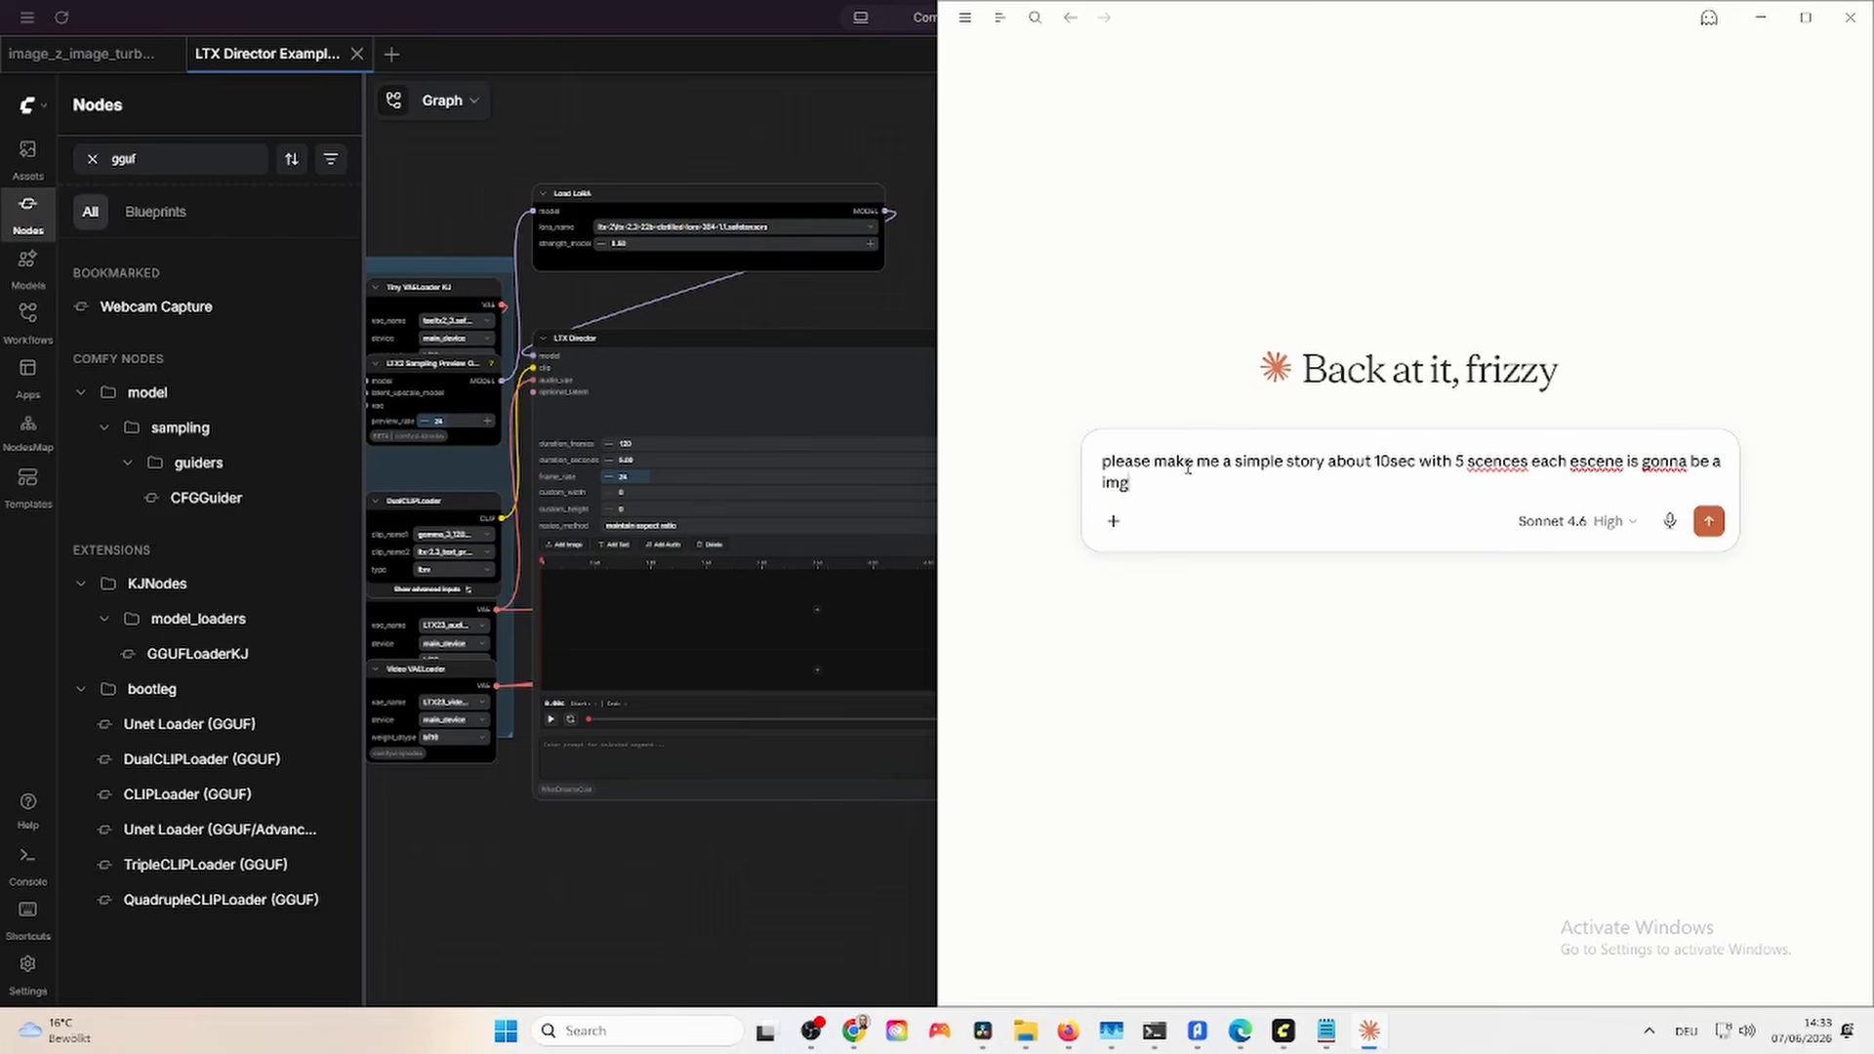
type(" from z tubro for which i need the prompt then i need for each image a lt")
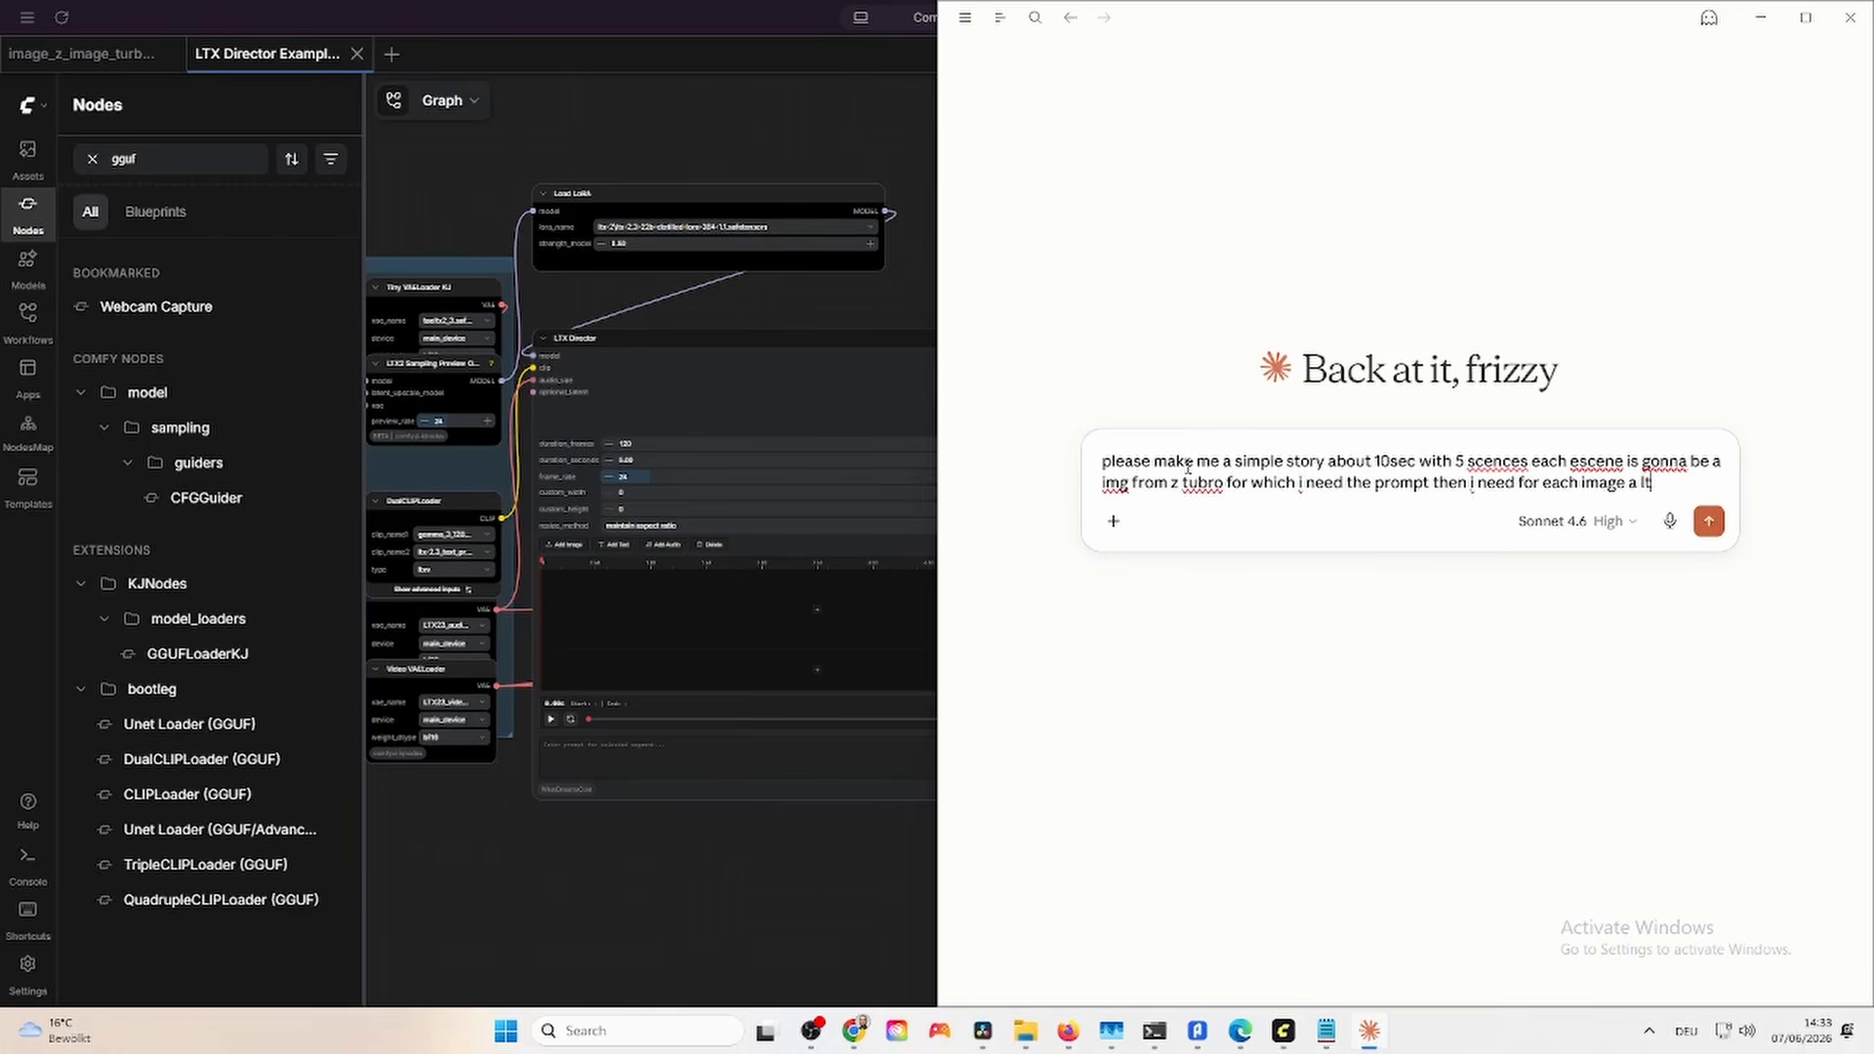
type("x2.3 prompt with audio talking and the p")
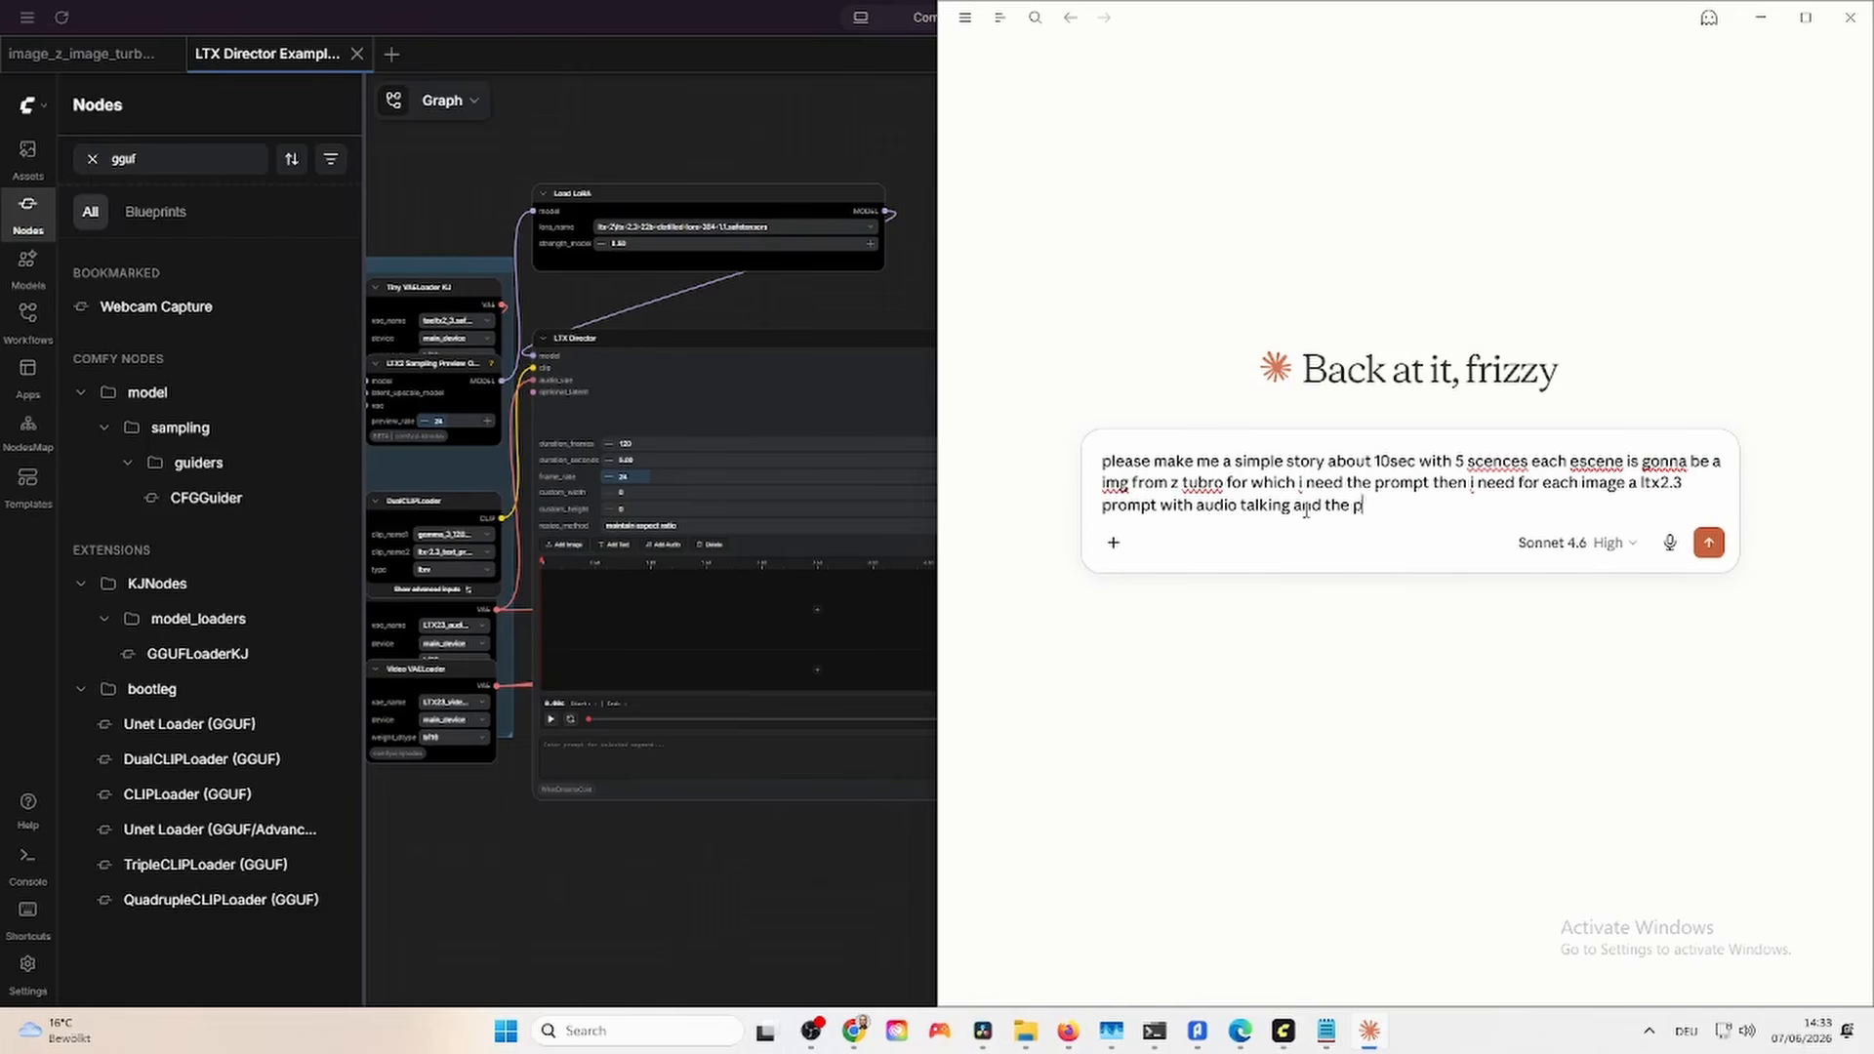
type("roper template then i need a global prompt aswell for the entire video")
key("Return")
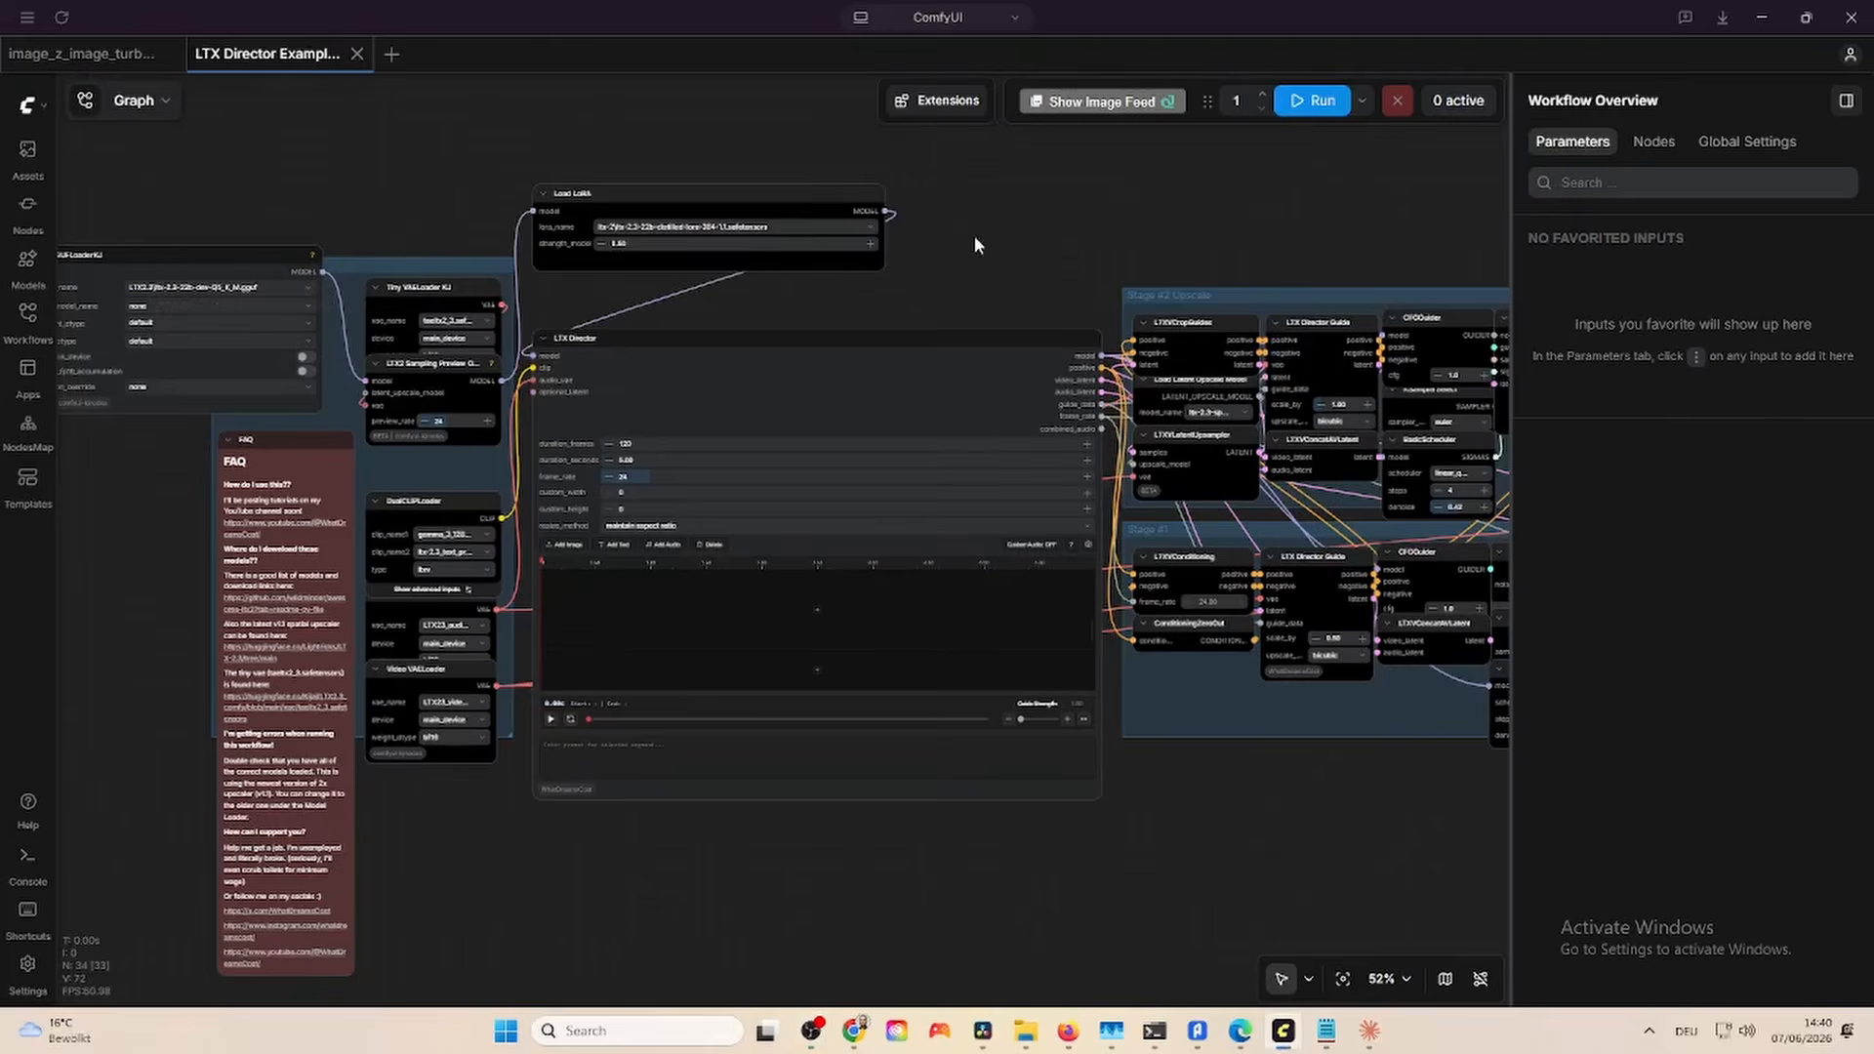
Add the image z-image-turbo_00024_ from the output/scene folder to the LTX Director timeline in ComfyUI.
left_click_drag(974, 236, 1185, 301)
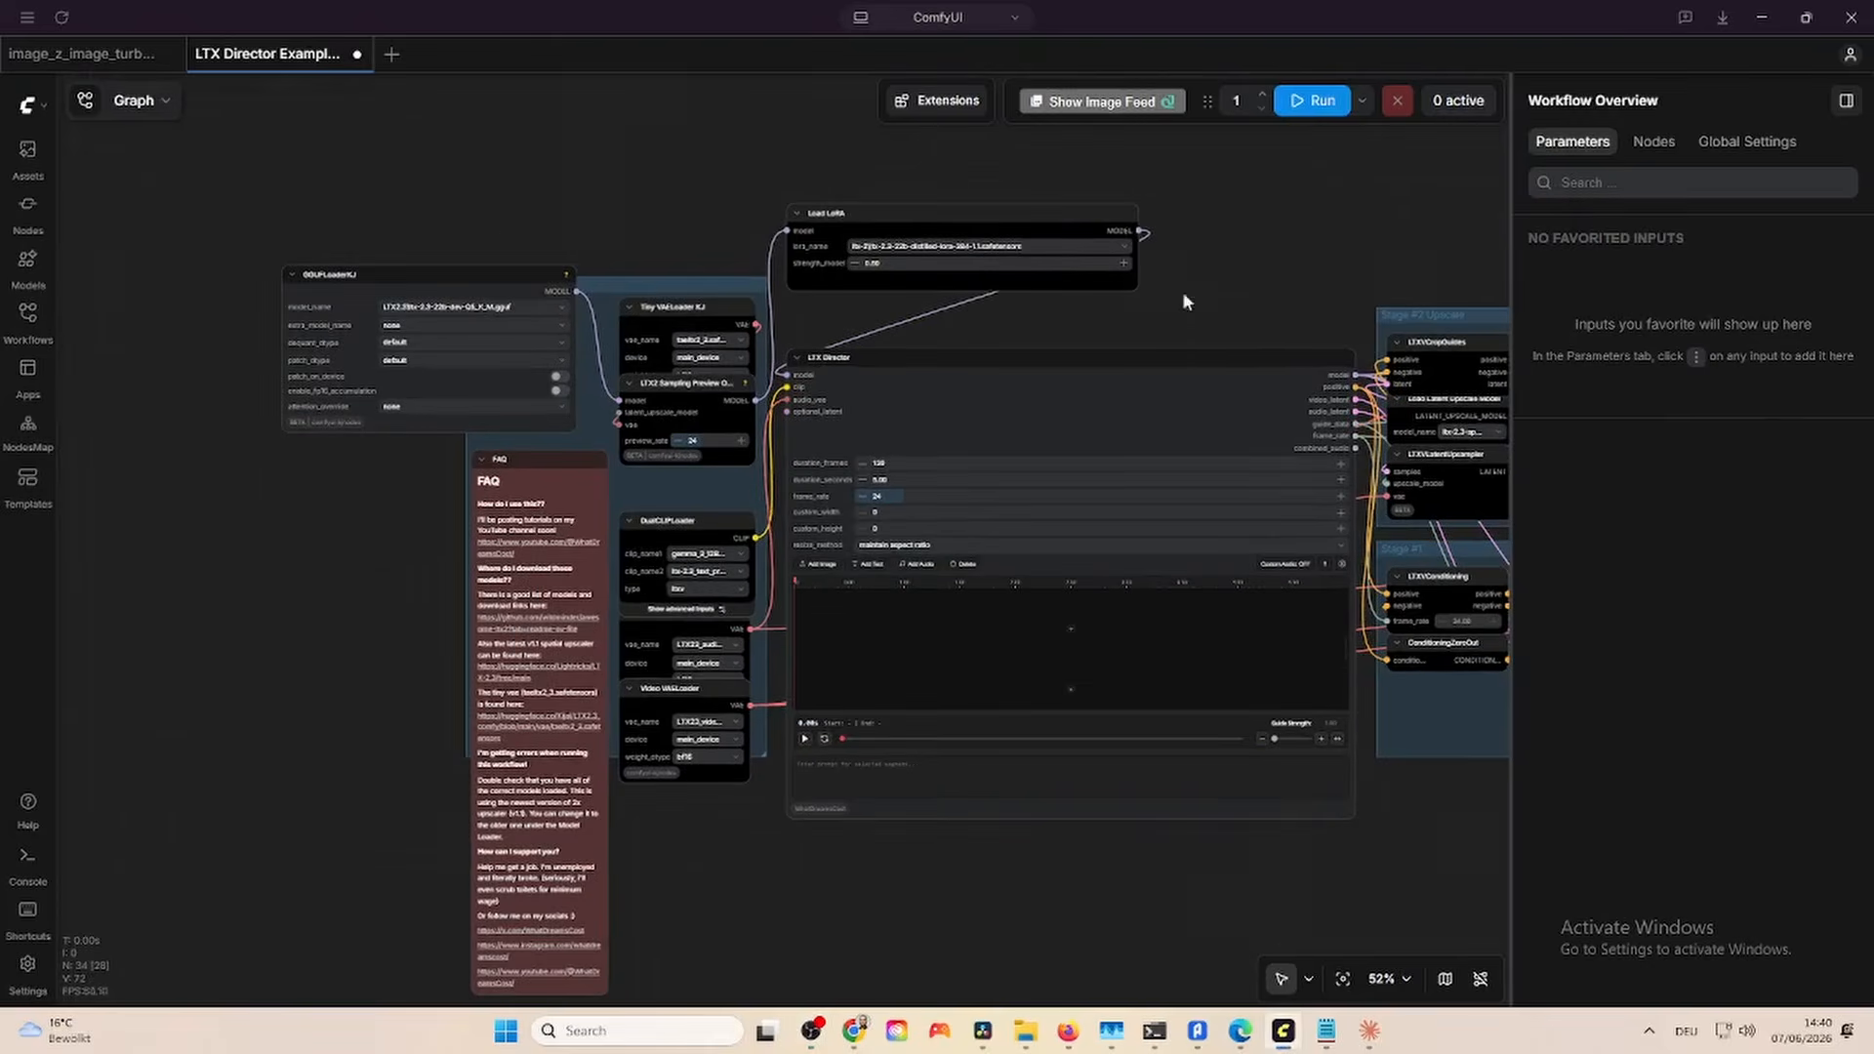
left_click_drag(521, 162, 364, 122)
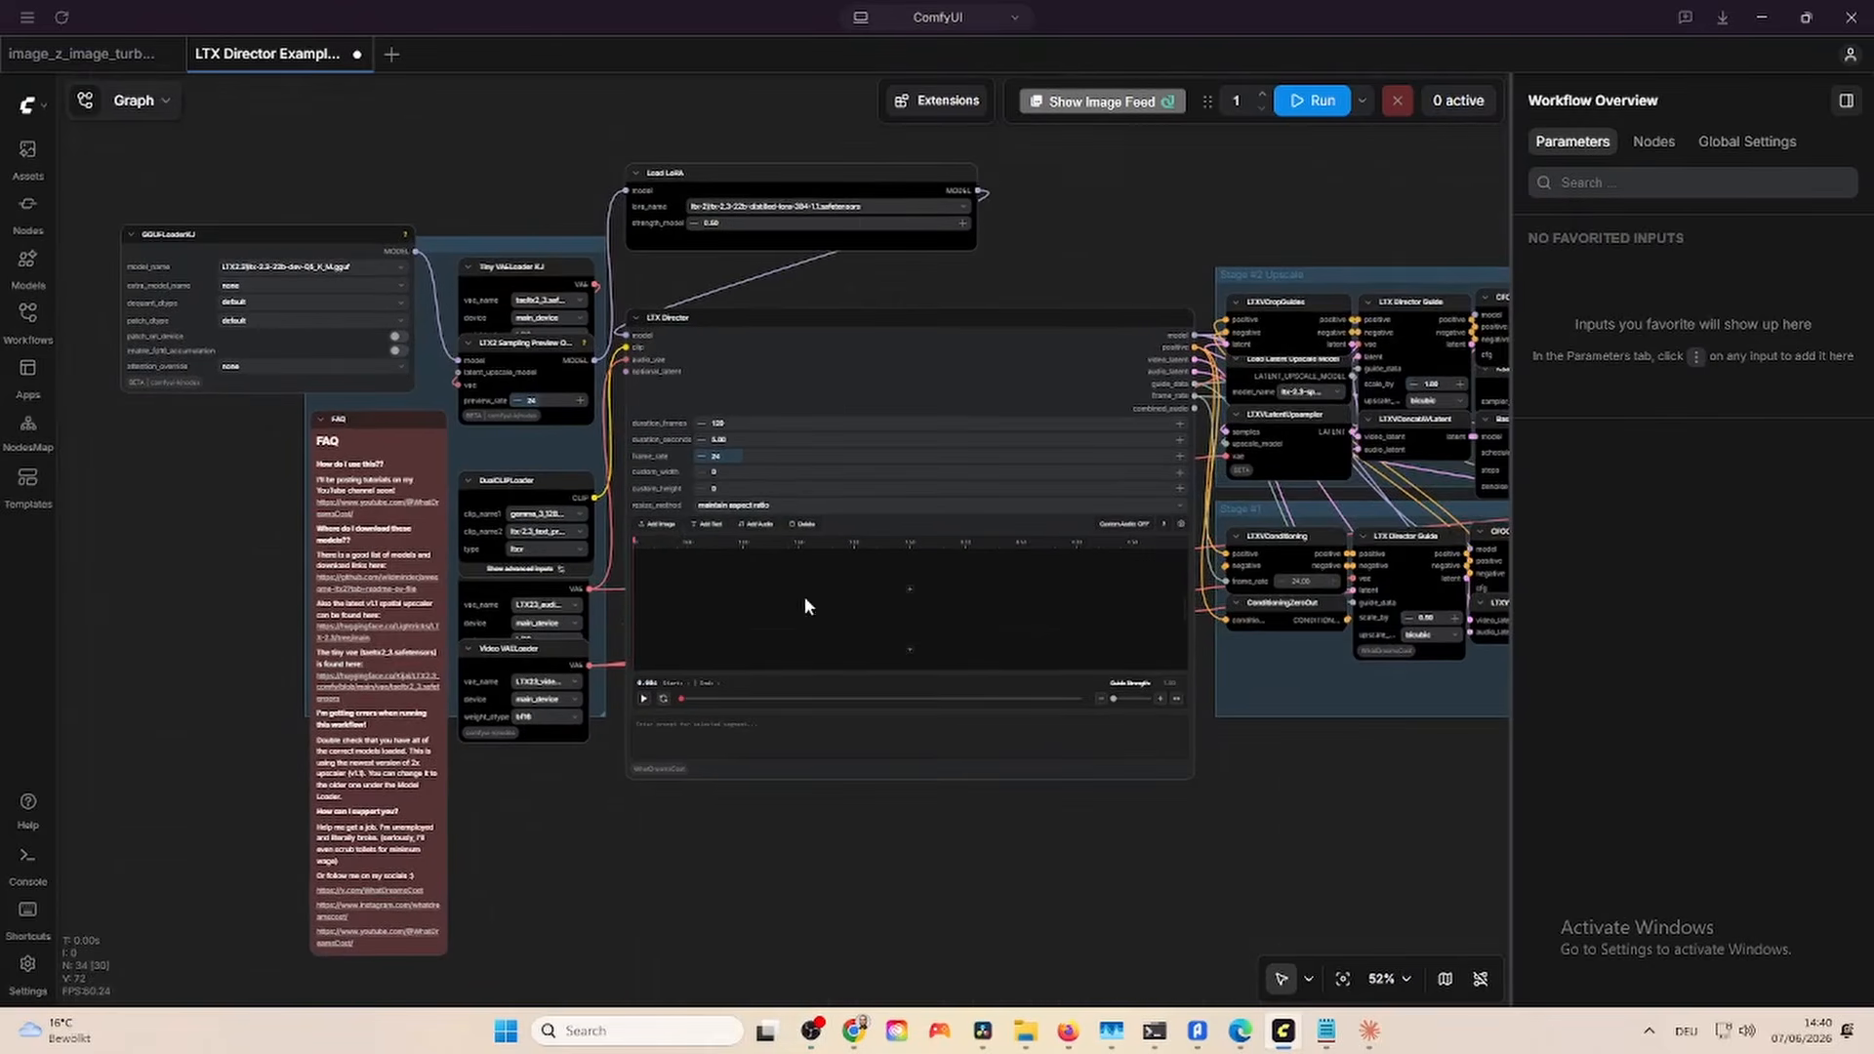
scroll(804, 606, "up", 6)
left_click(543, 471)
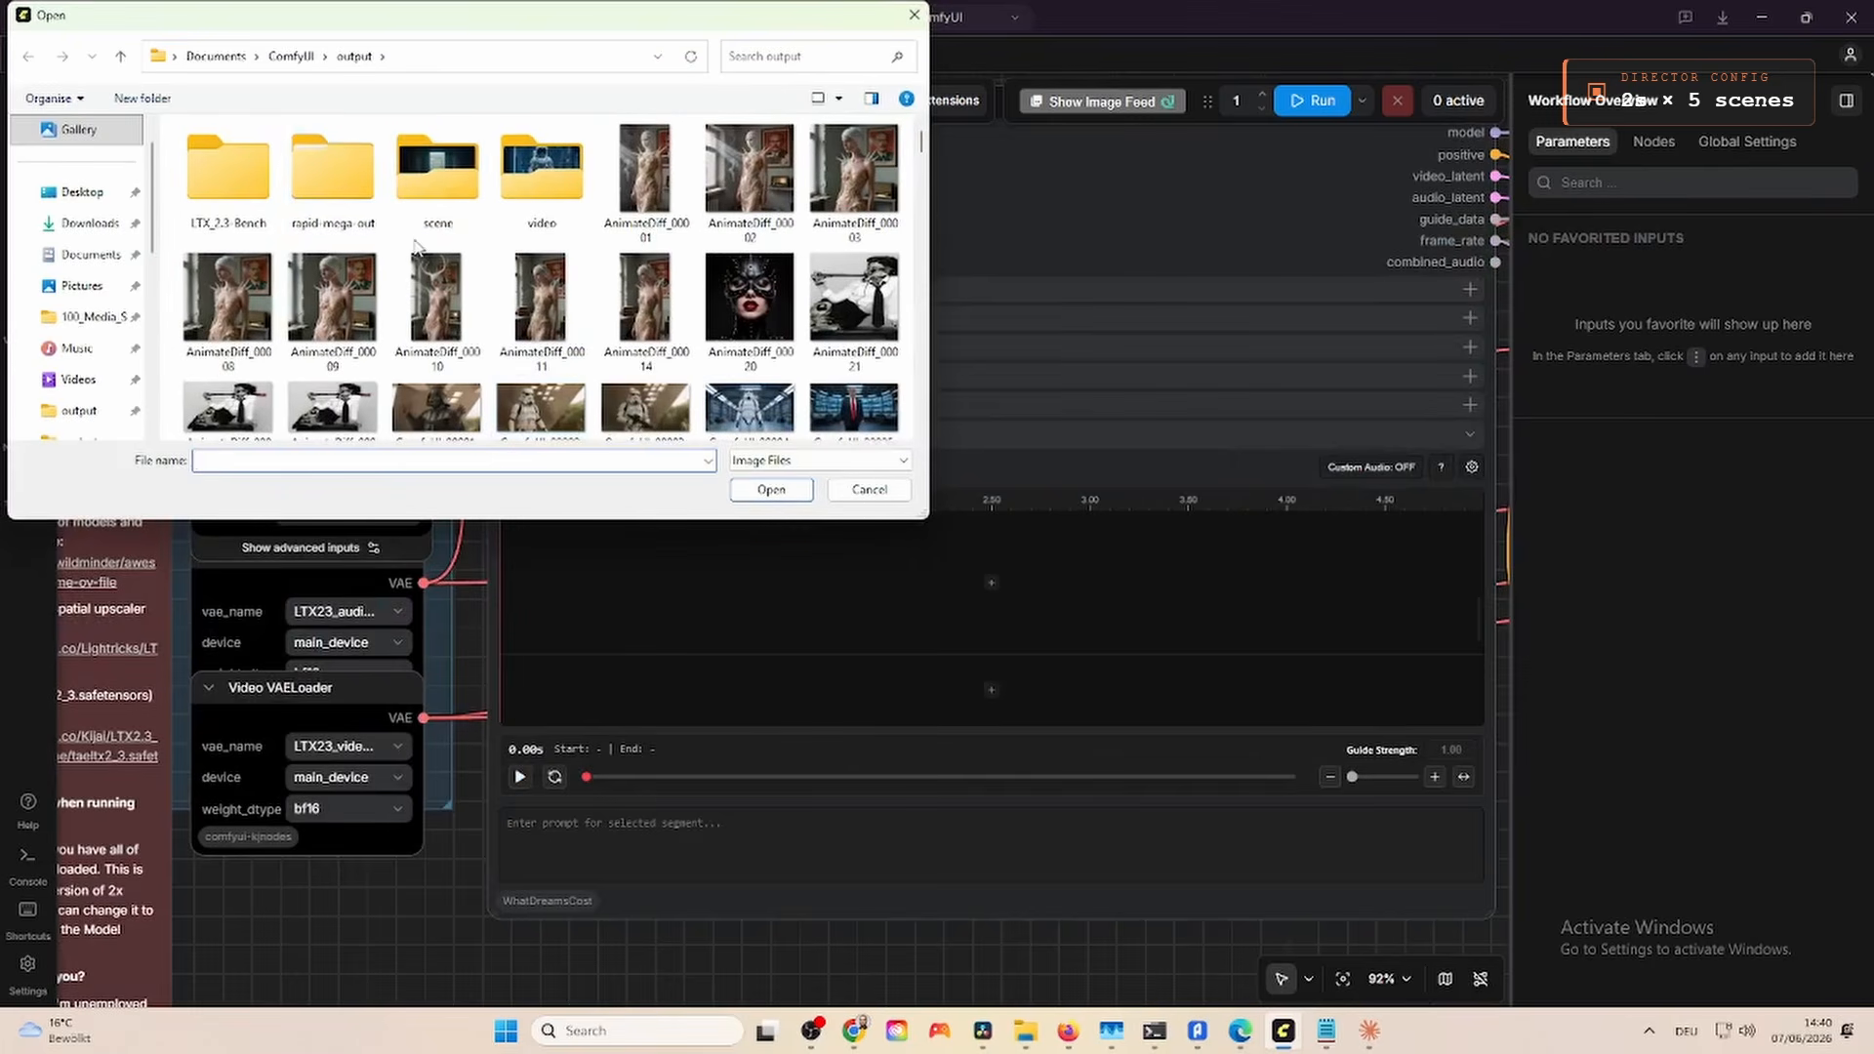
double_click(434, 186)
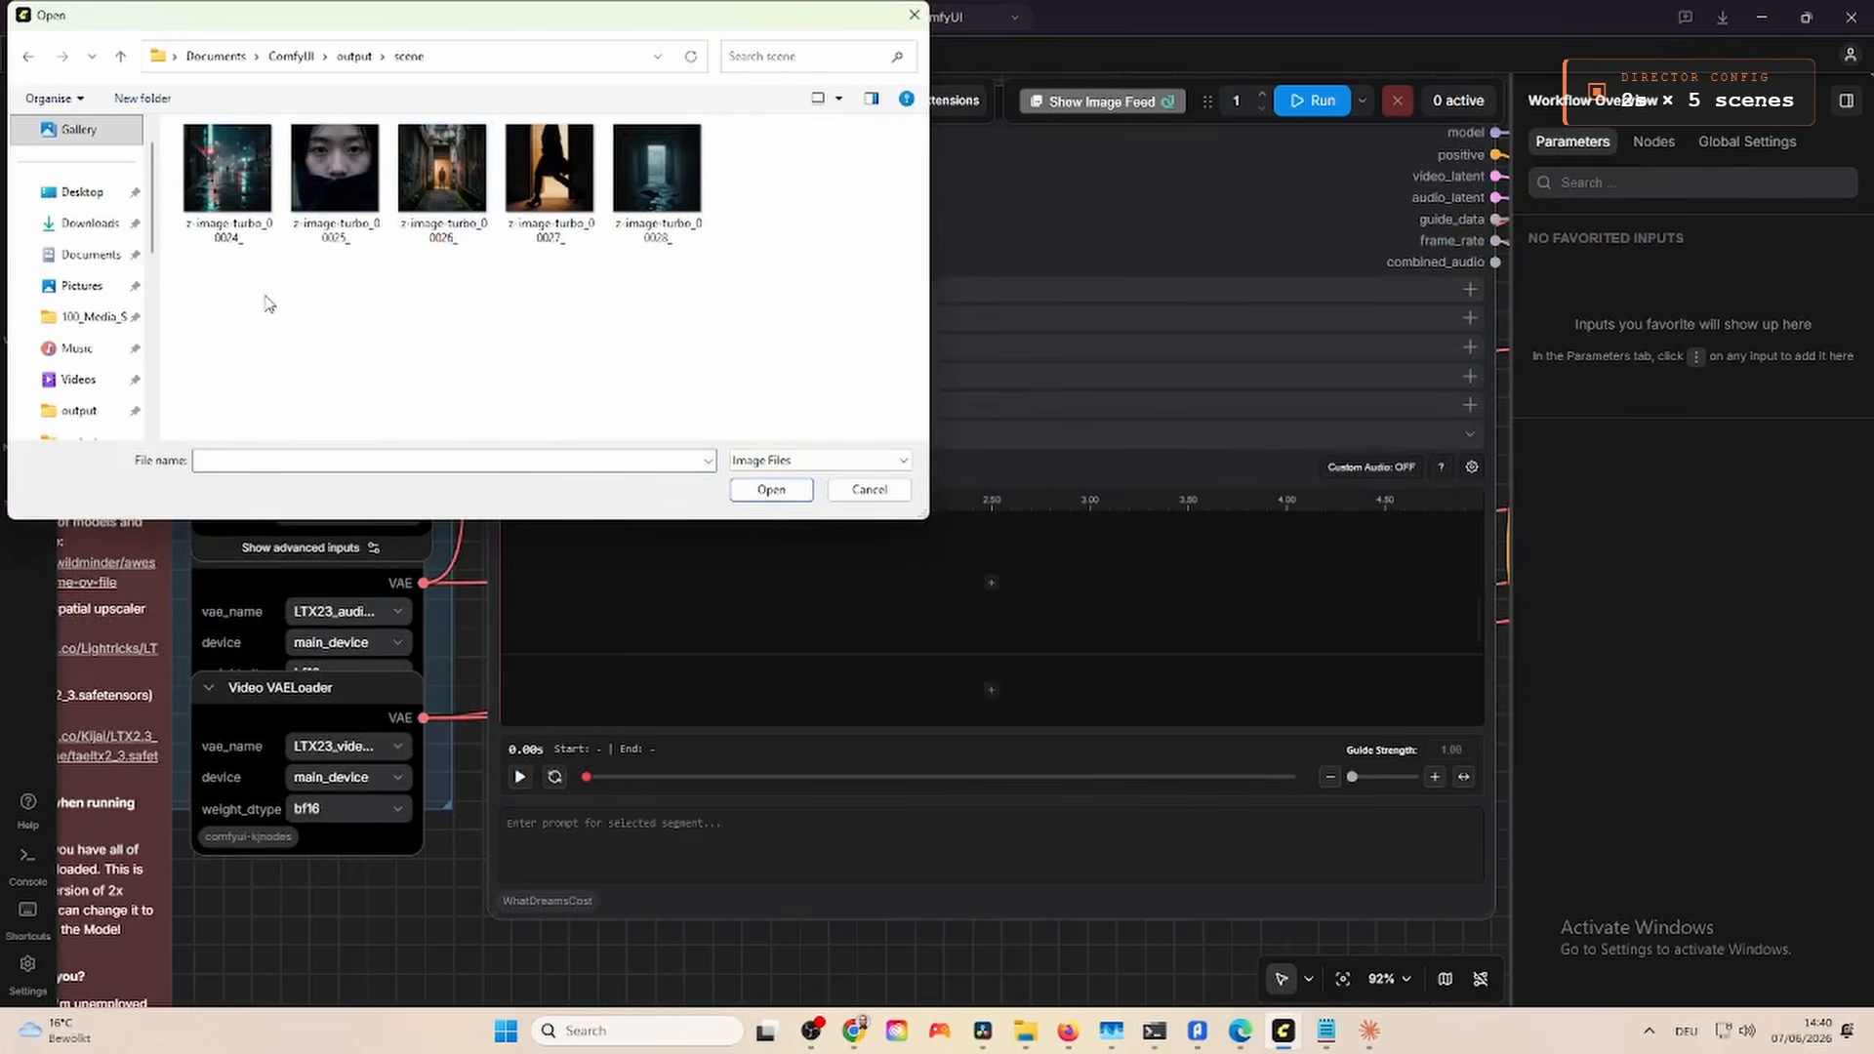
double_click(227, 168)
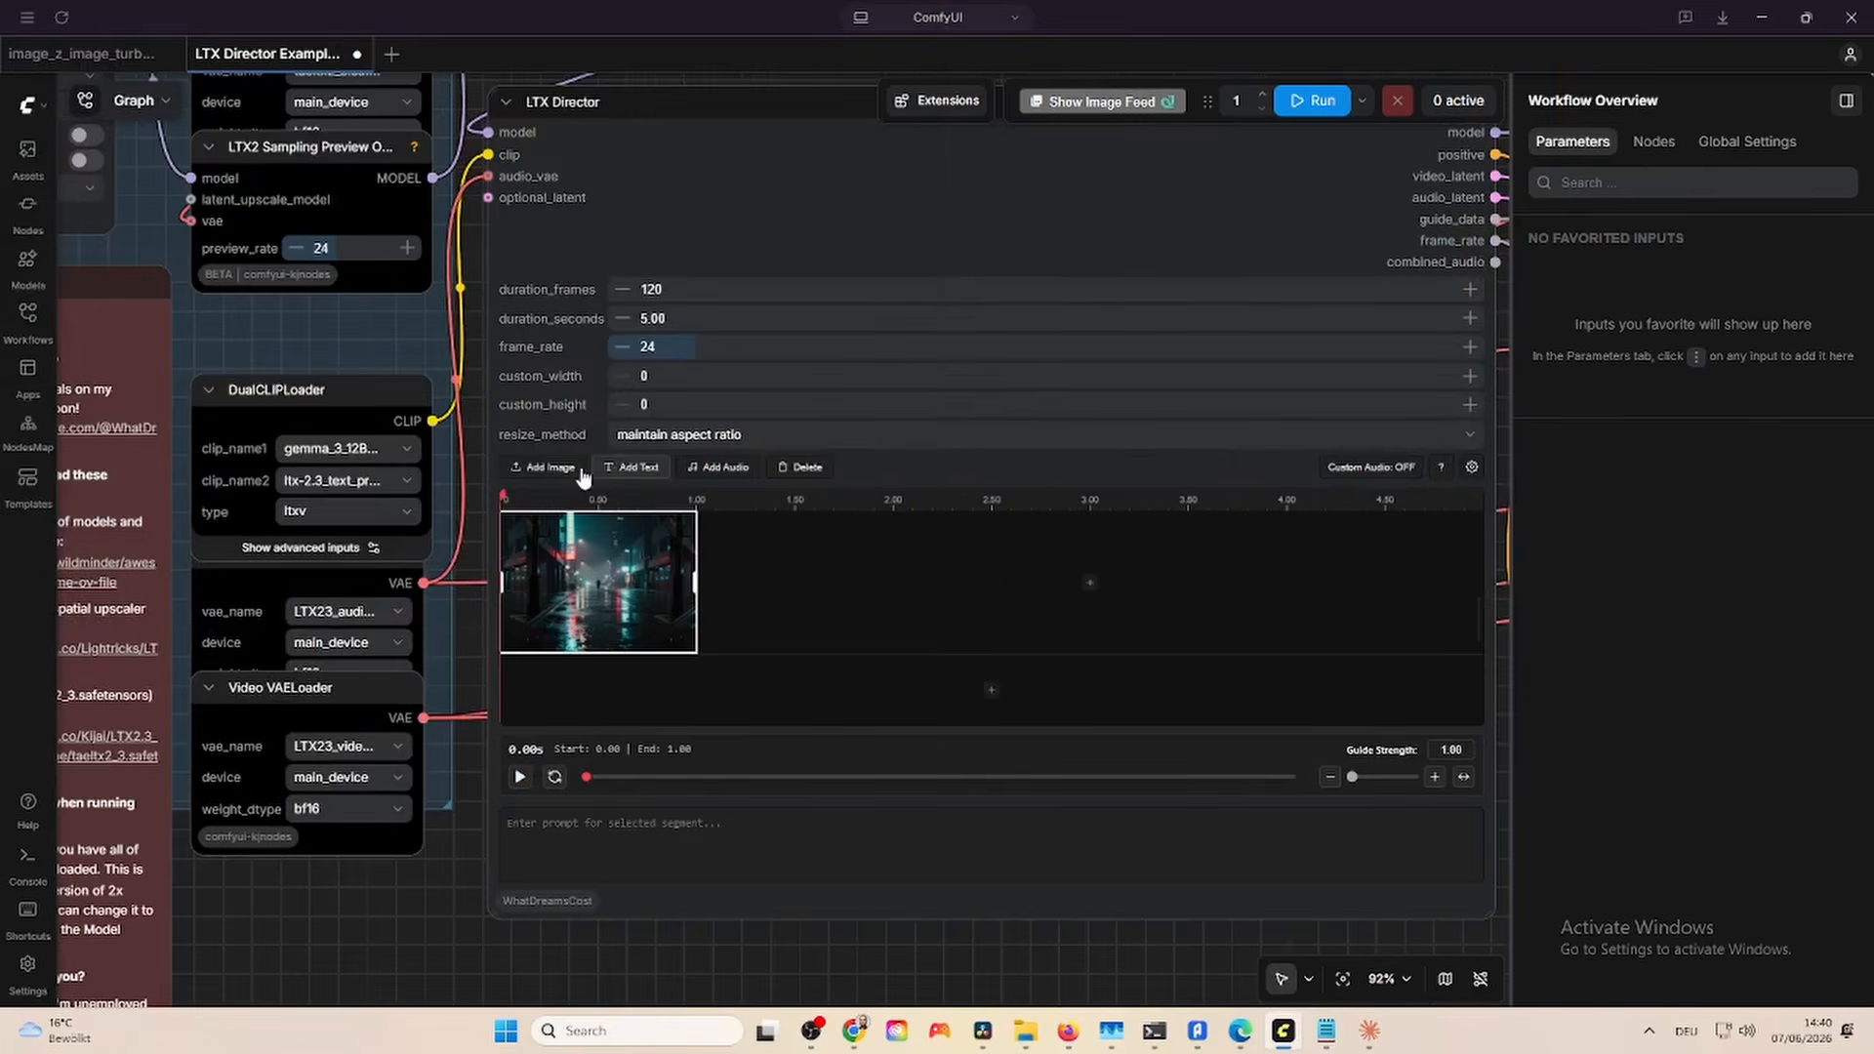
Add the images z-image-turbo_00025_, 00026_, 00027_ and 00028_ to the LTX Director timeline in that order.
left_click(568, 468)
double_click(336, 176)
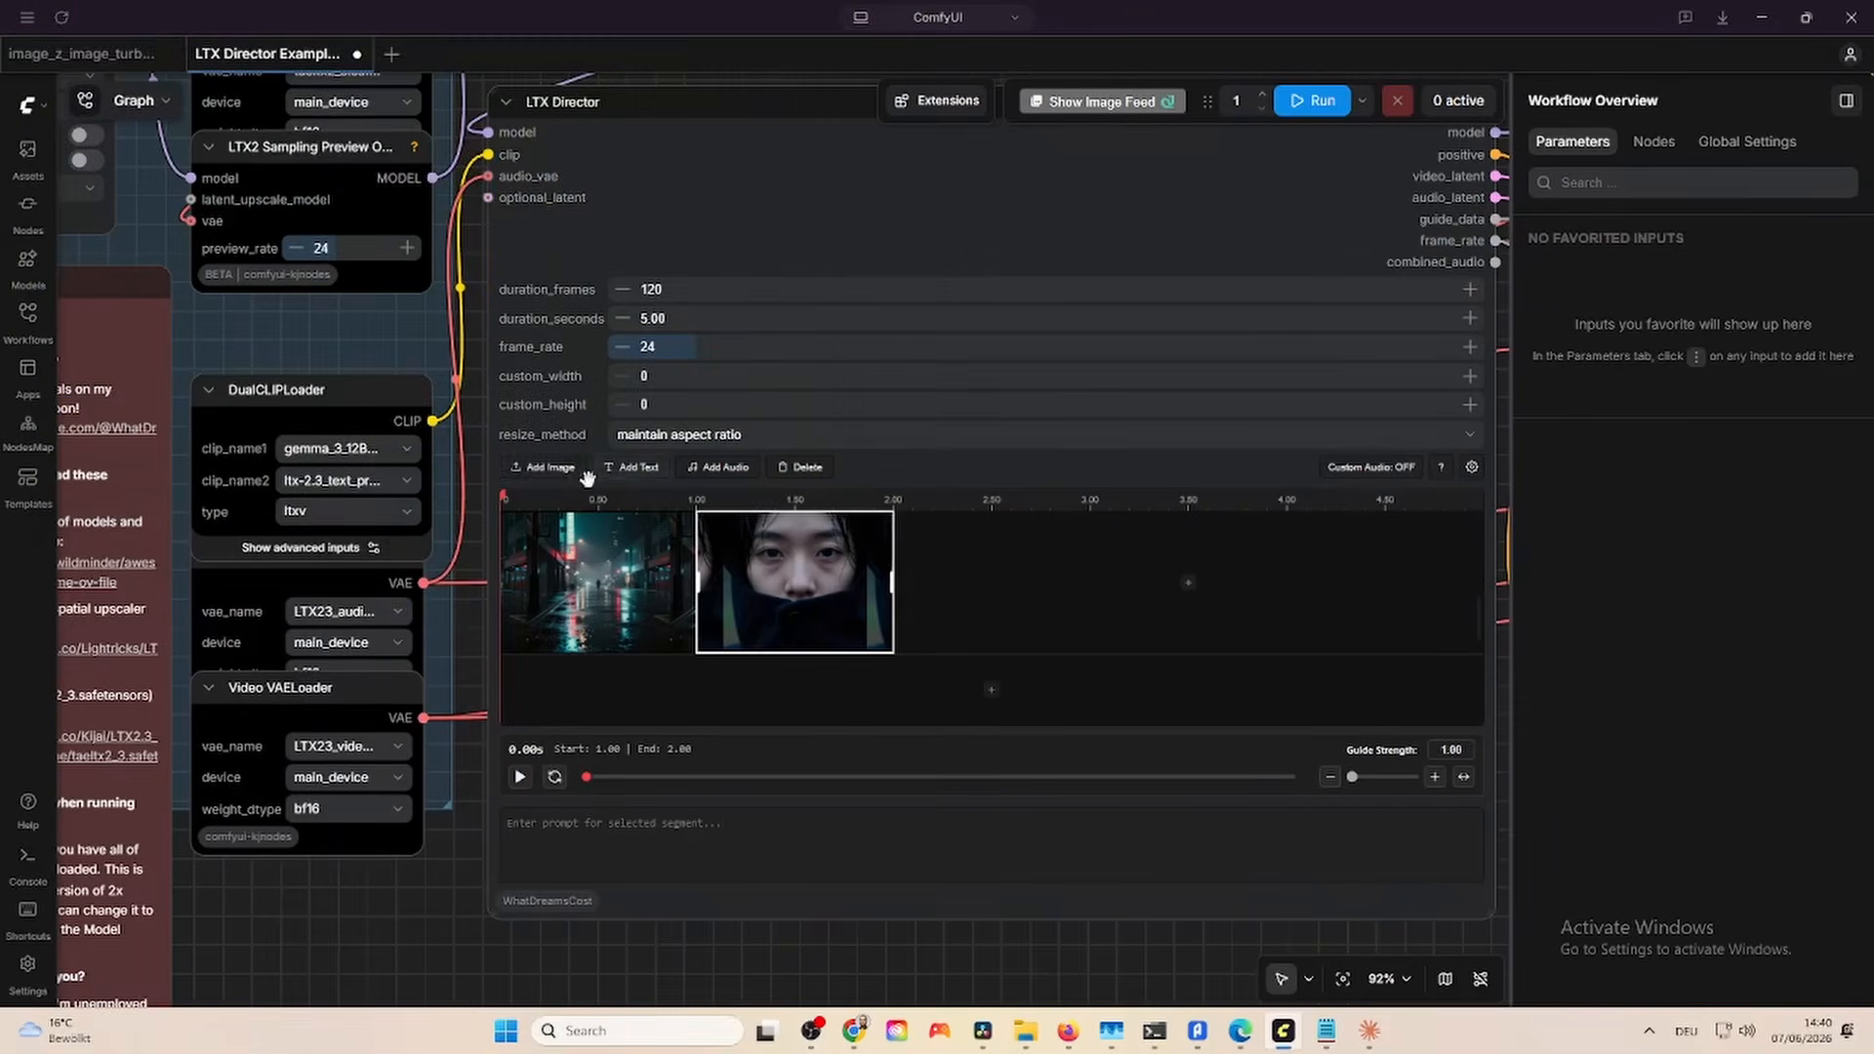
left_click(547, 468)
double_click(446, 175)
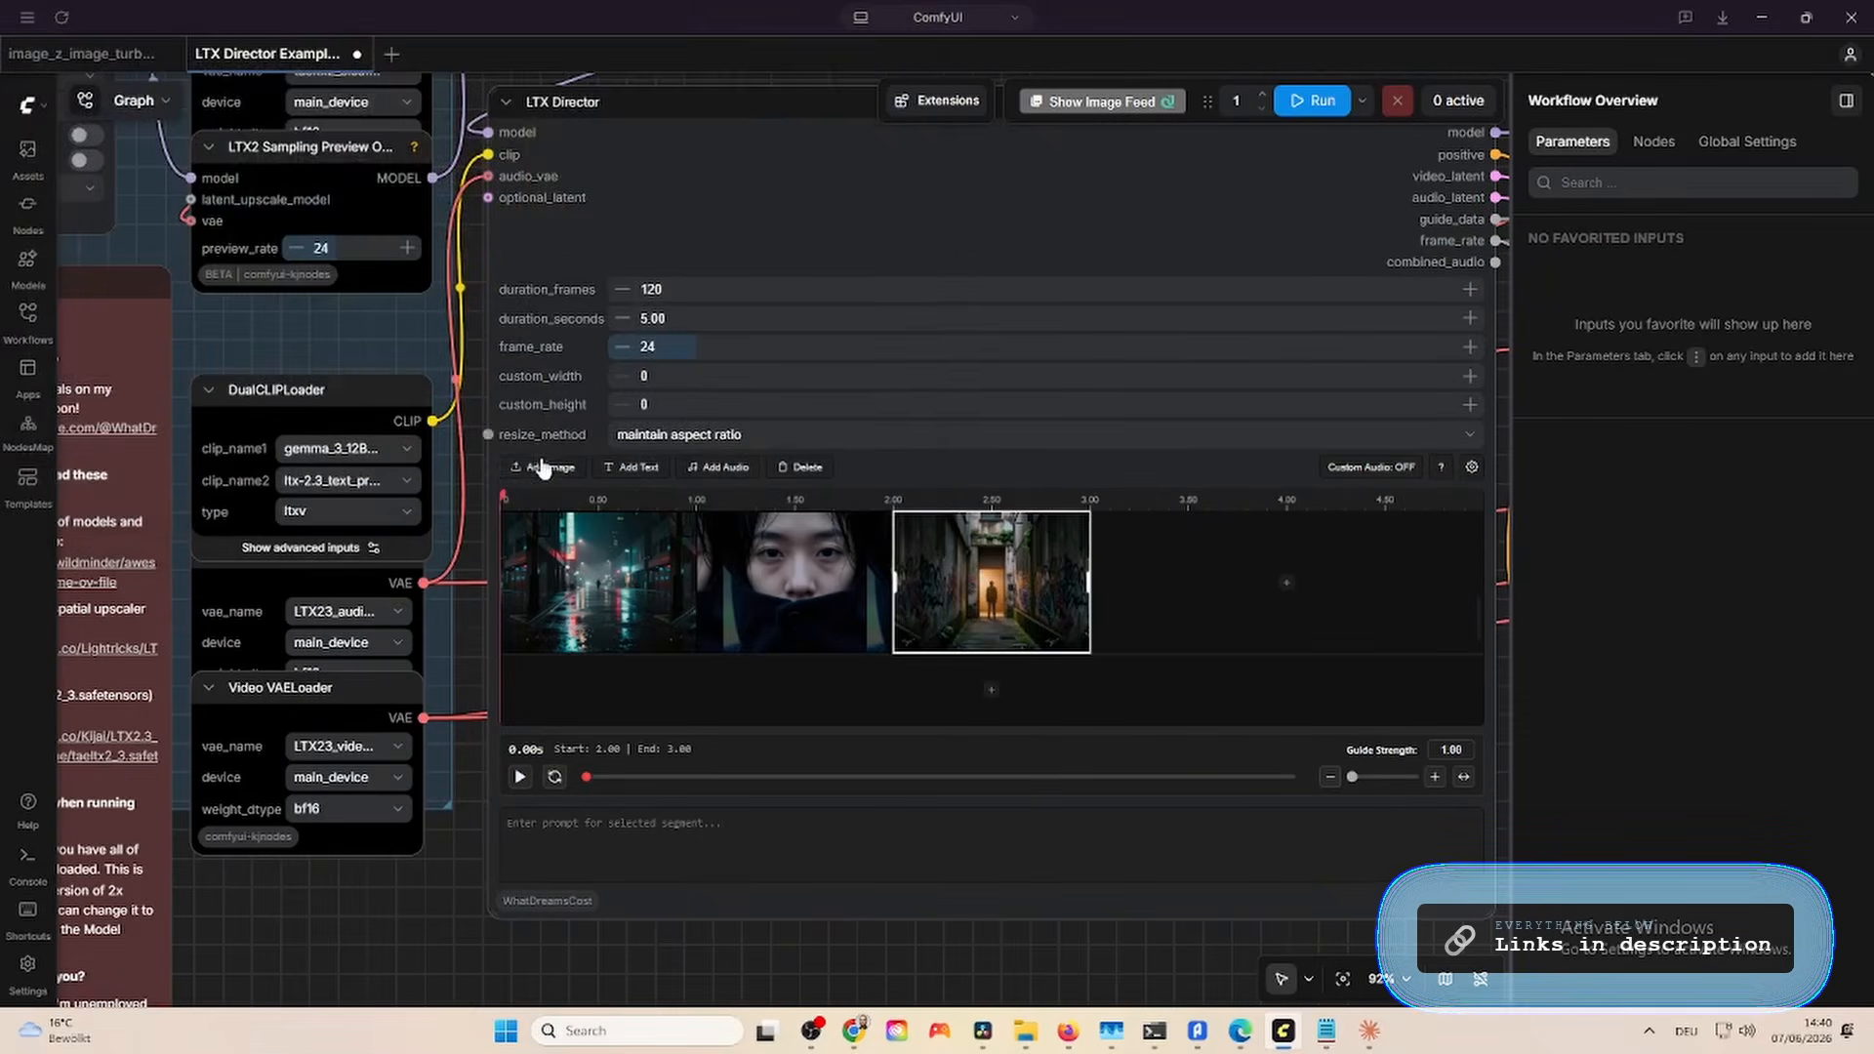
left_click(543, 469)
double_click(555, 185)
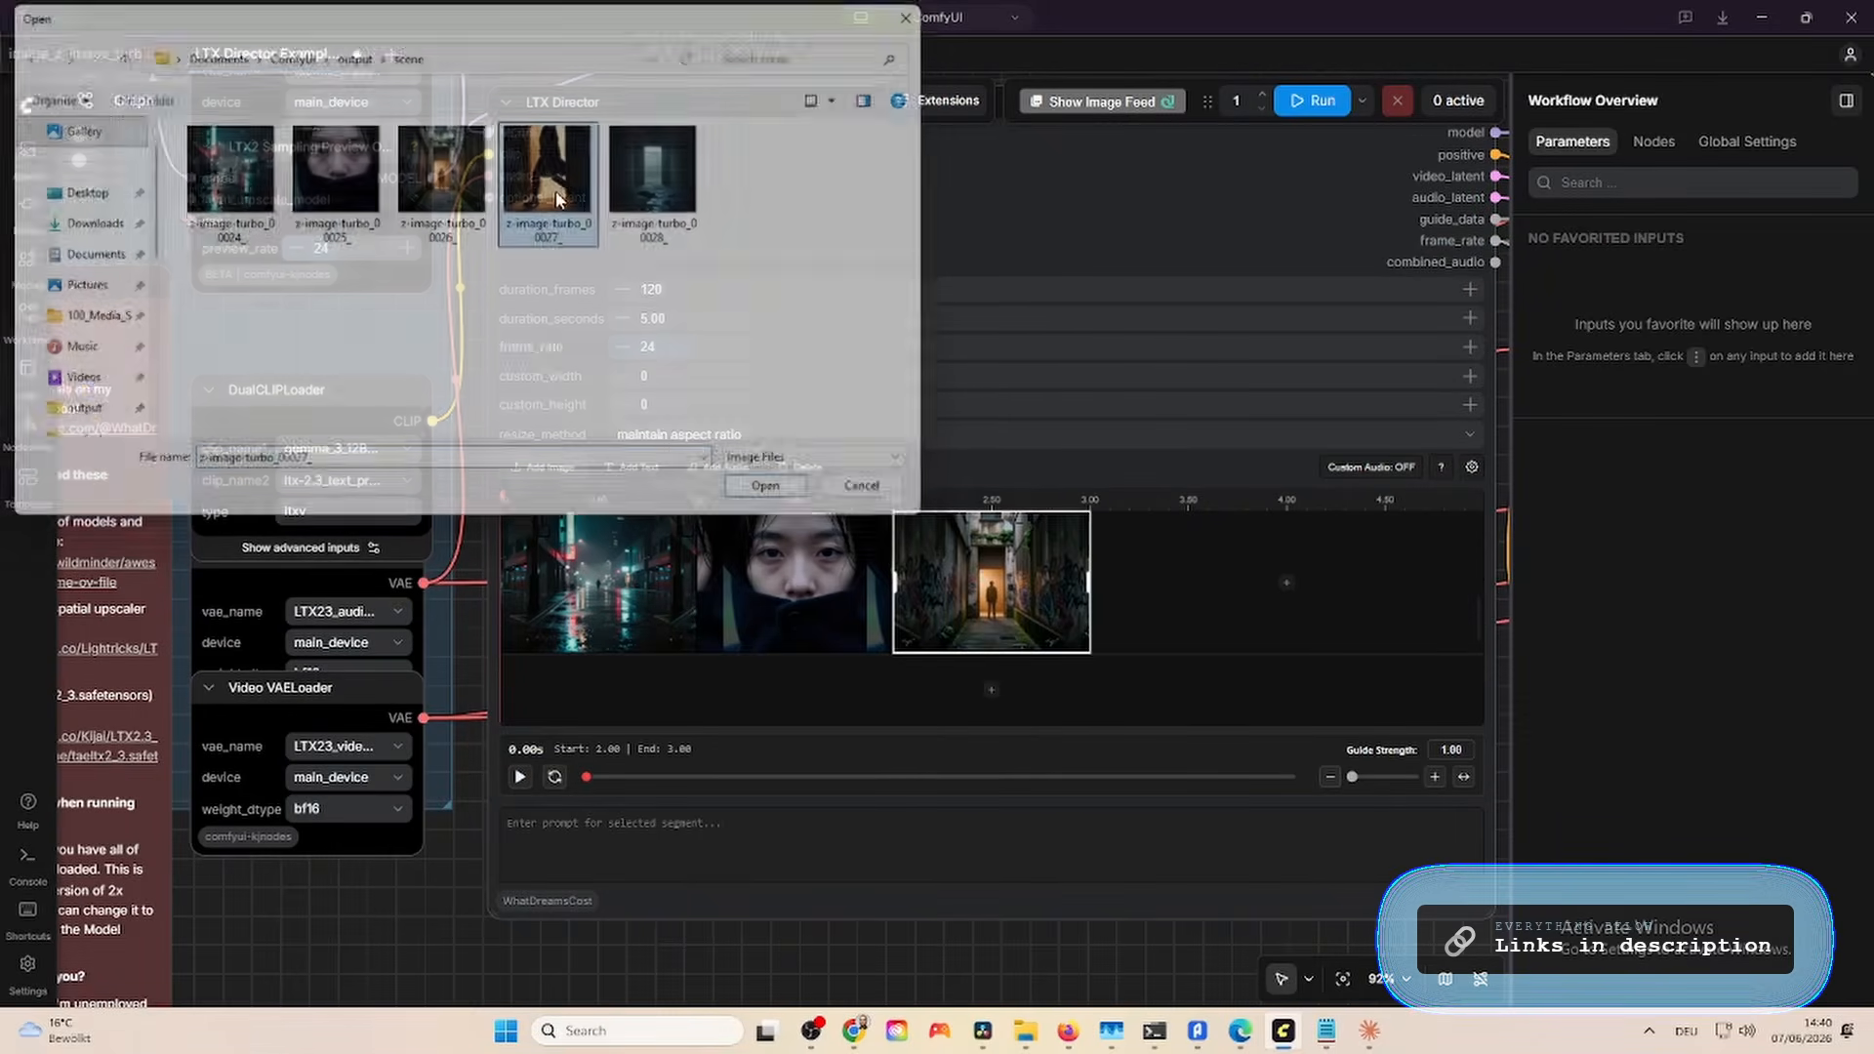
left_click(544, 468)
left_click(683, 222)
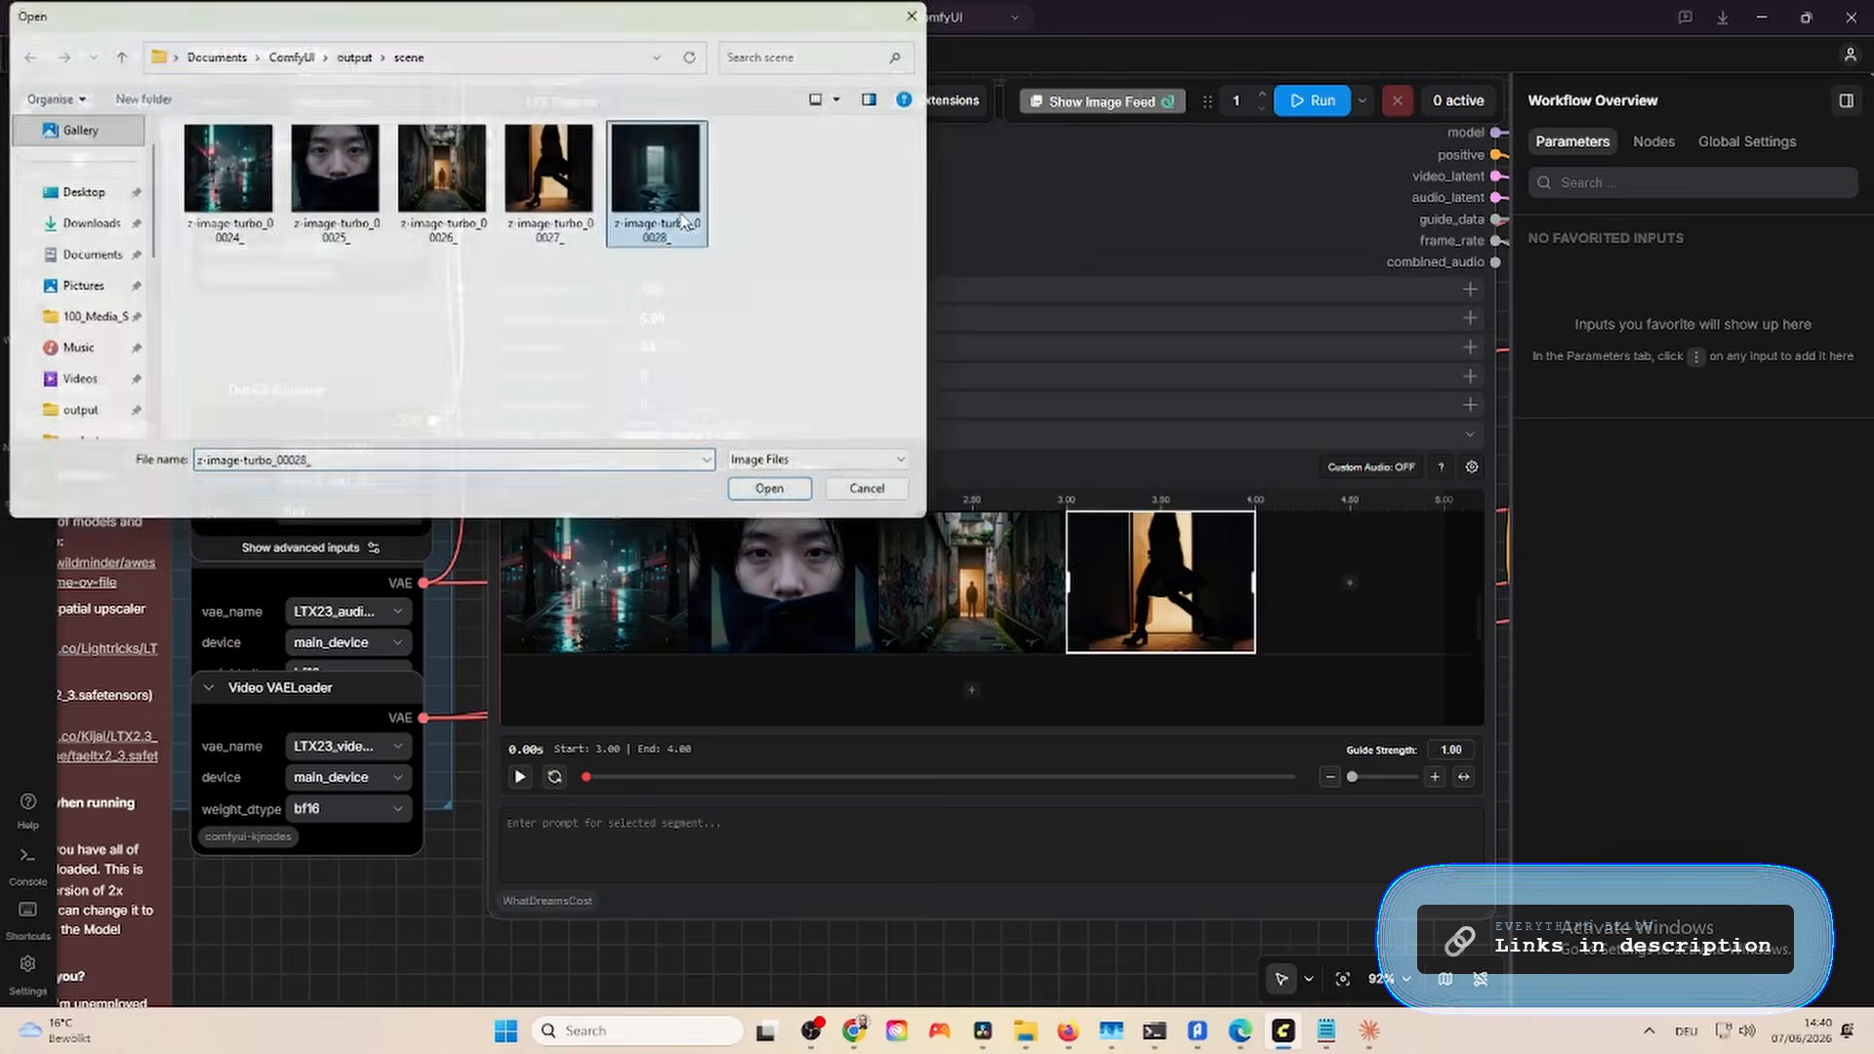
double_click(683, 223)
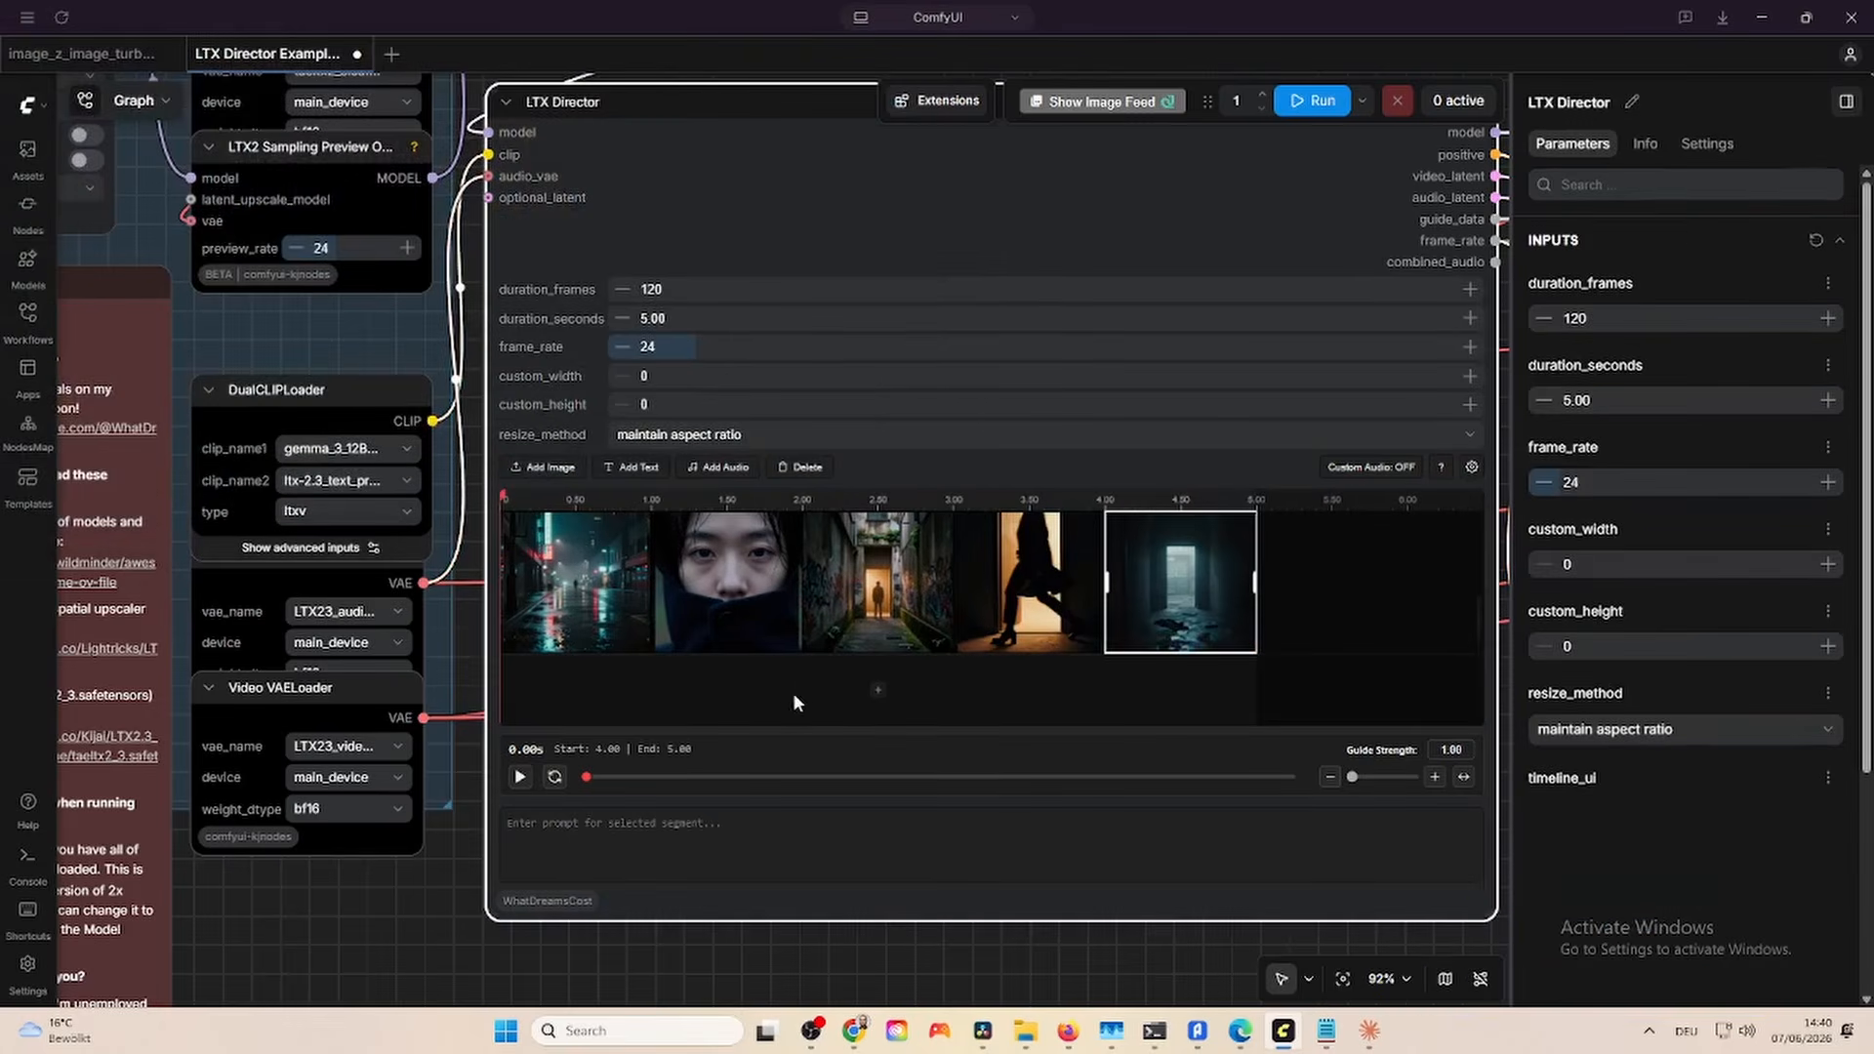
Set the LTX Director's duration_seconds to 10.00.
left_click(549, 594)
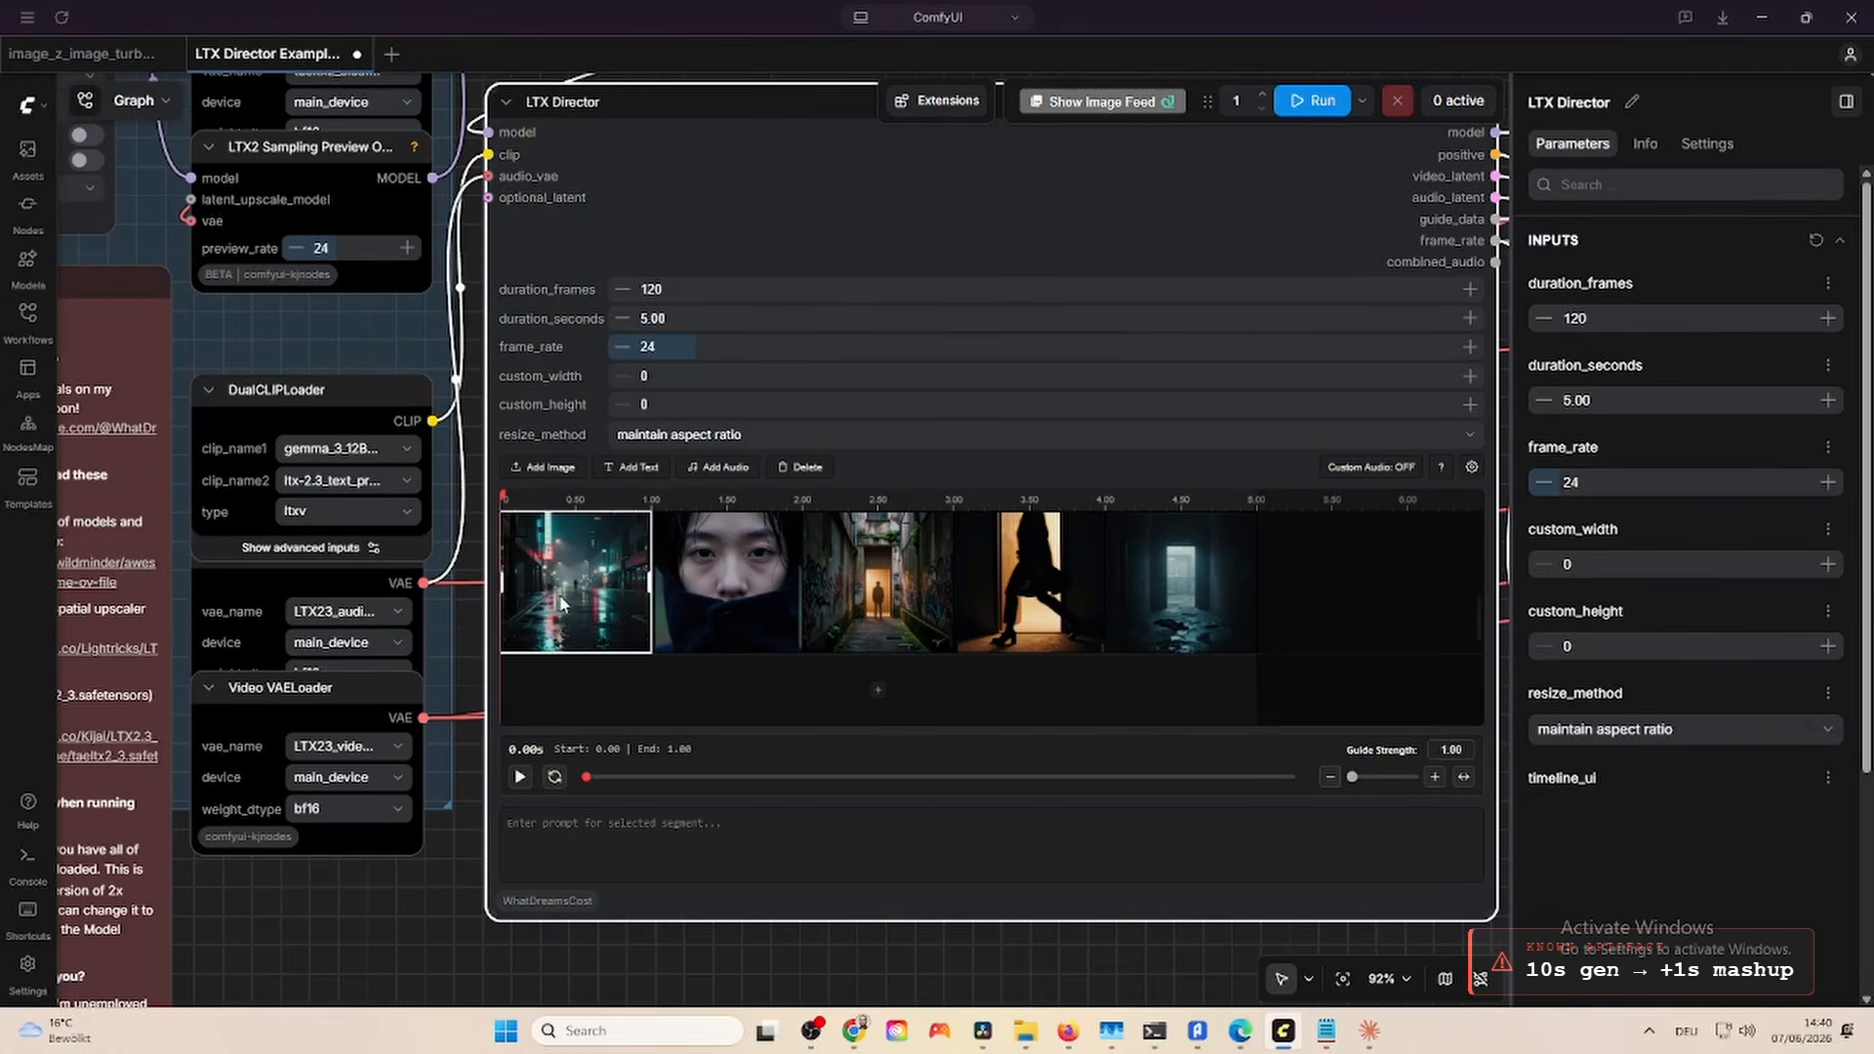
left_click(655, 317)
type("10.00")
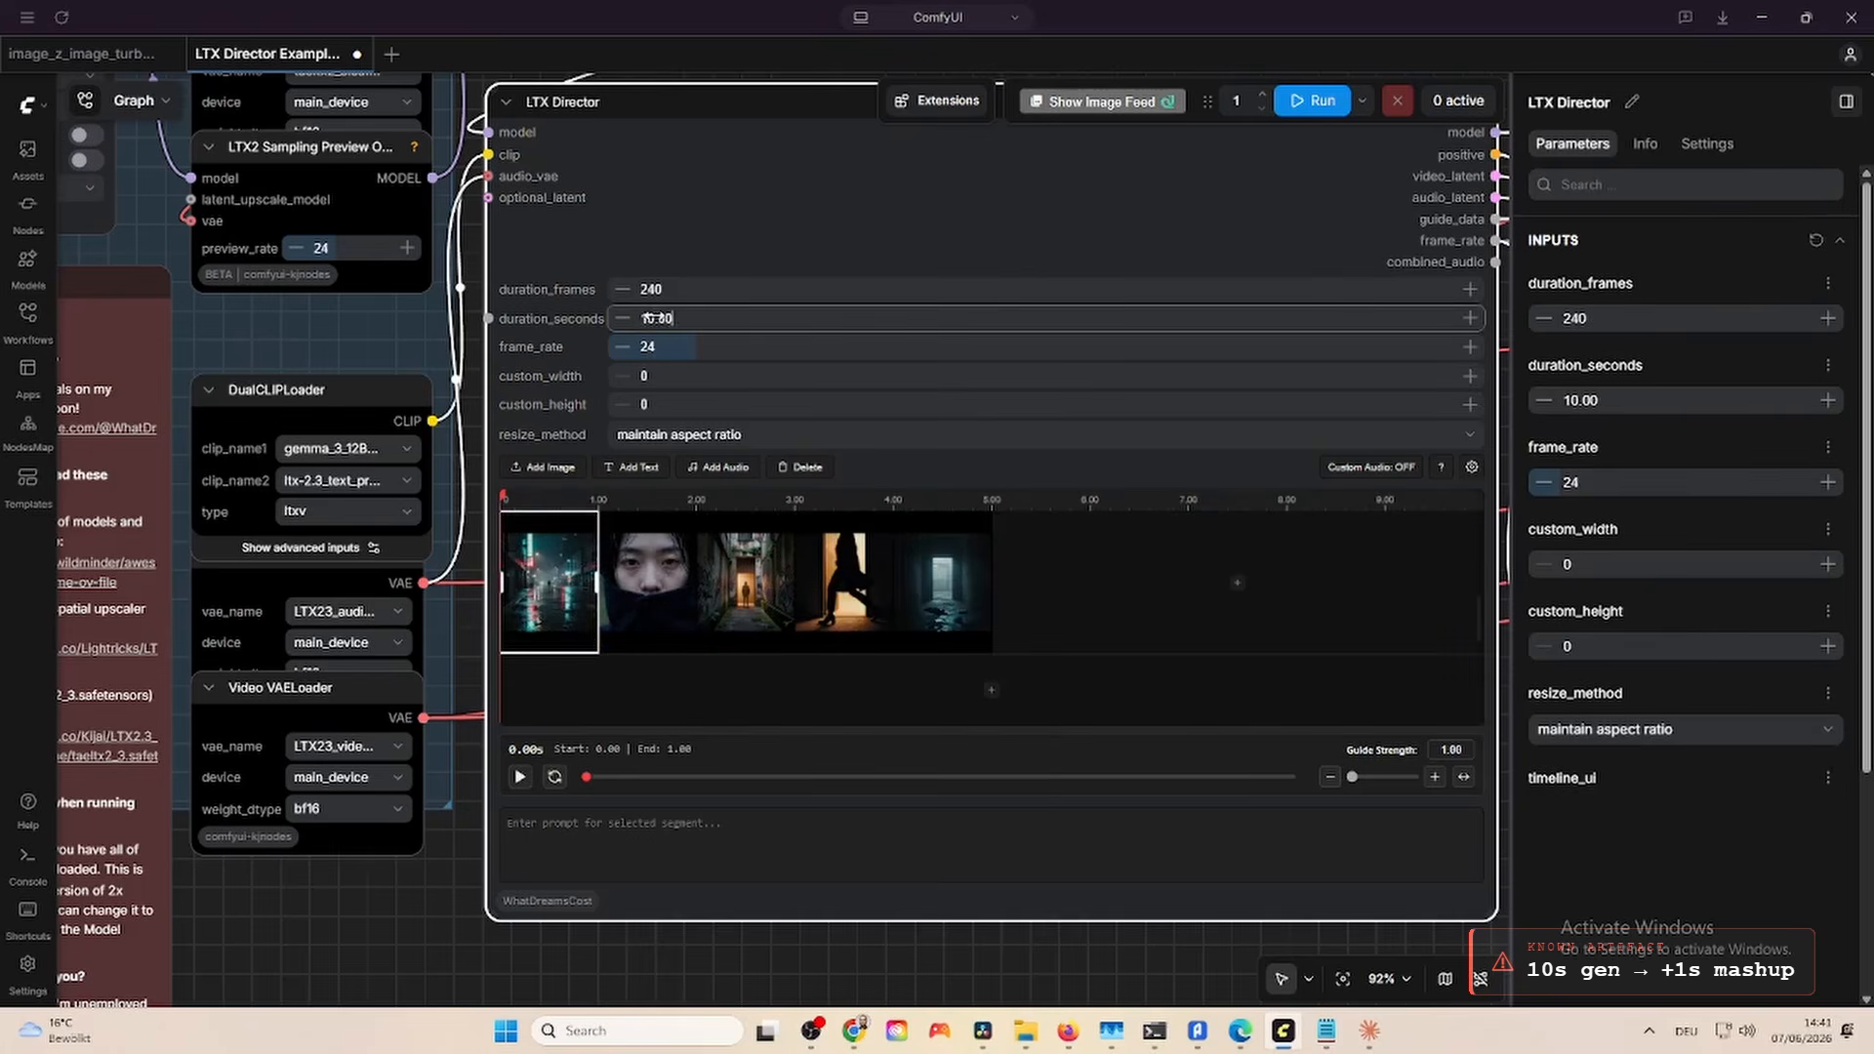
left_click(987, 586)
left_click(1024, 591)
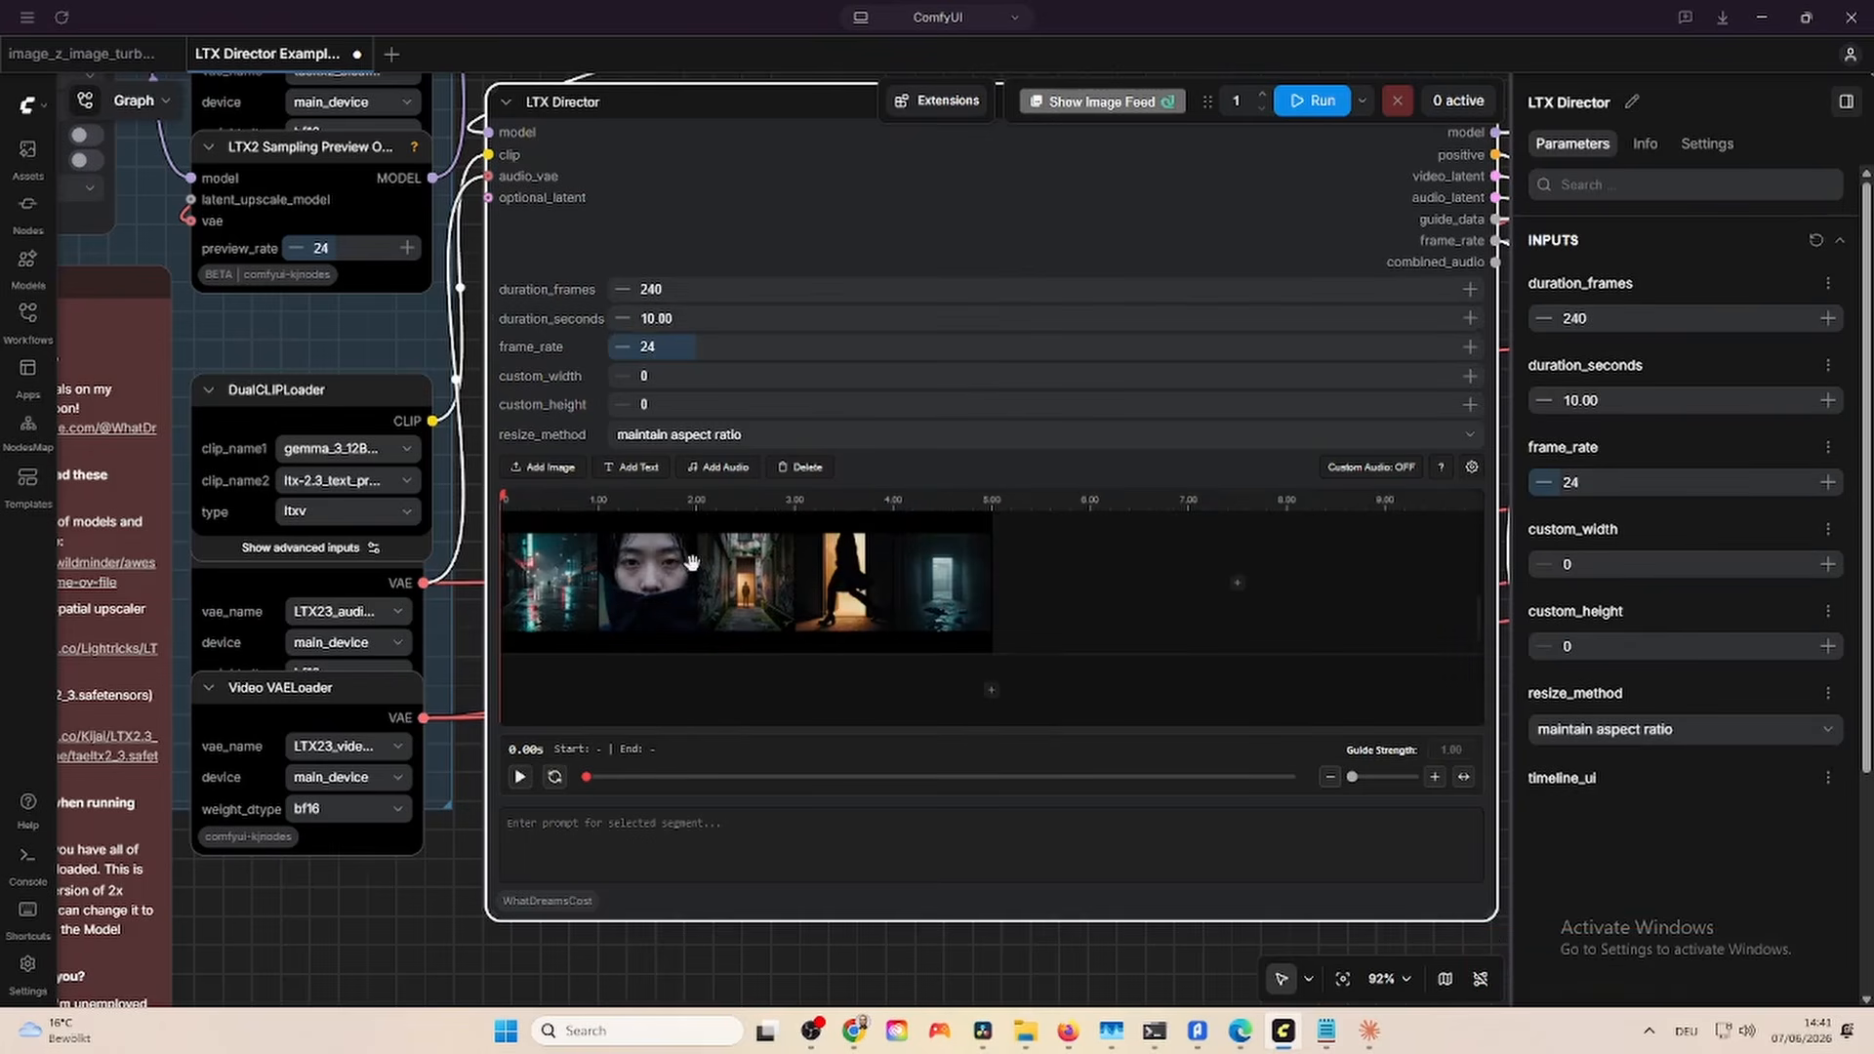
Try to extend the first street segment over the adjoining face segment on the timeline.
left_click(551, 594)
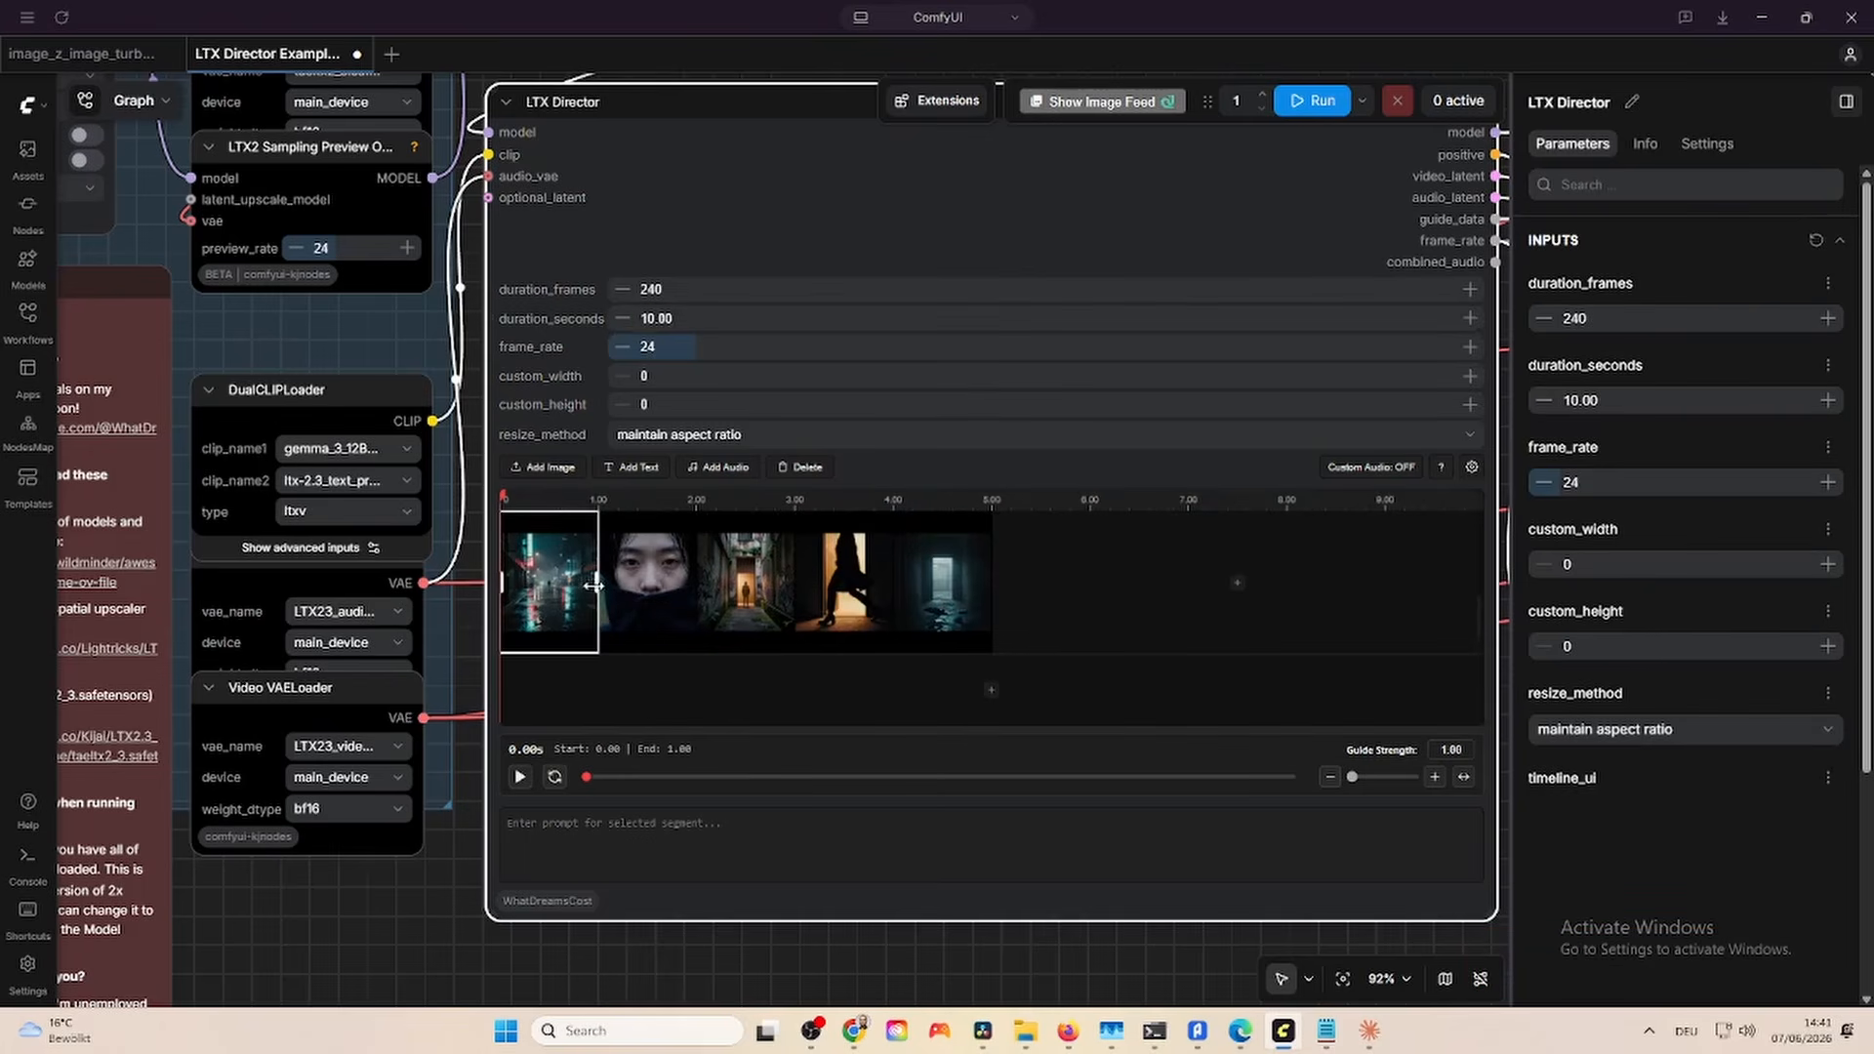
left_click_drag(593, 585, 643, 586)
left_click(672, 586)
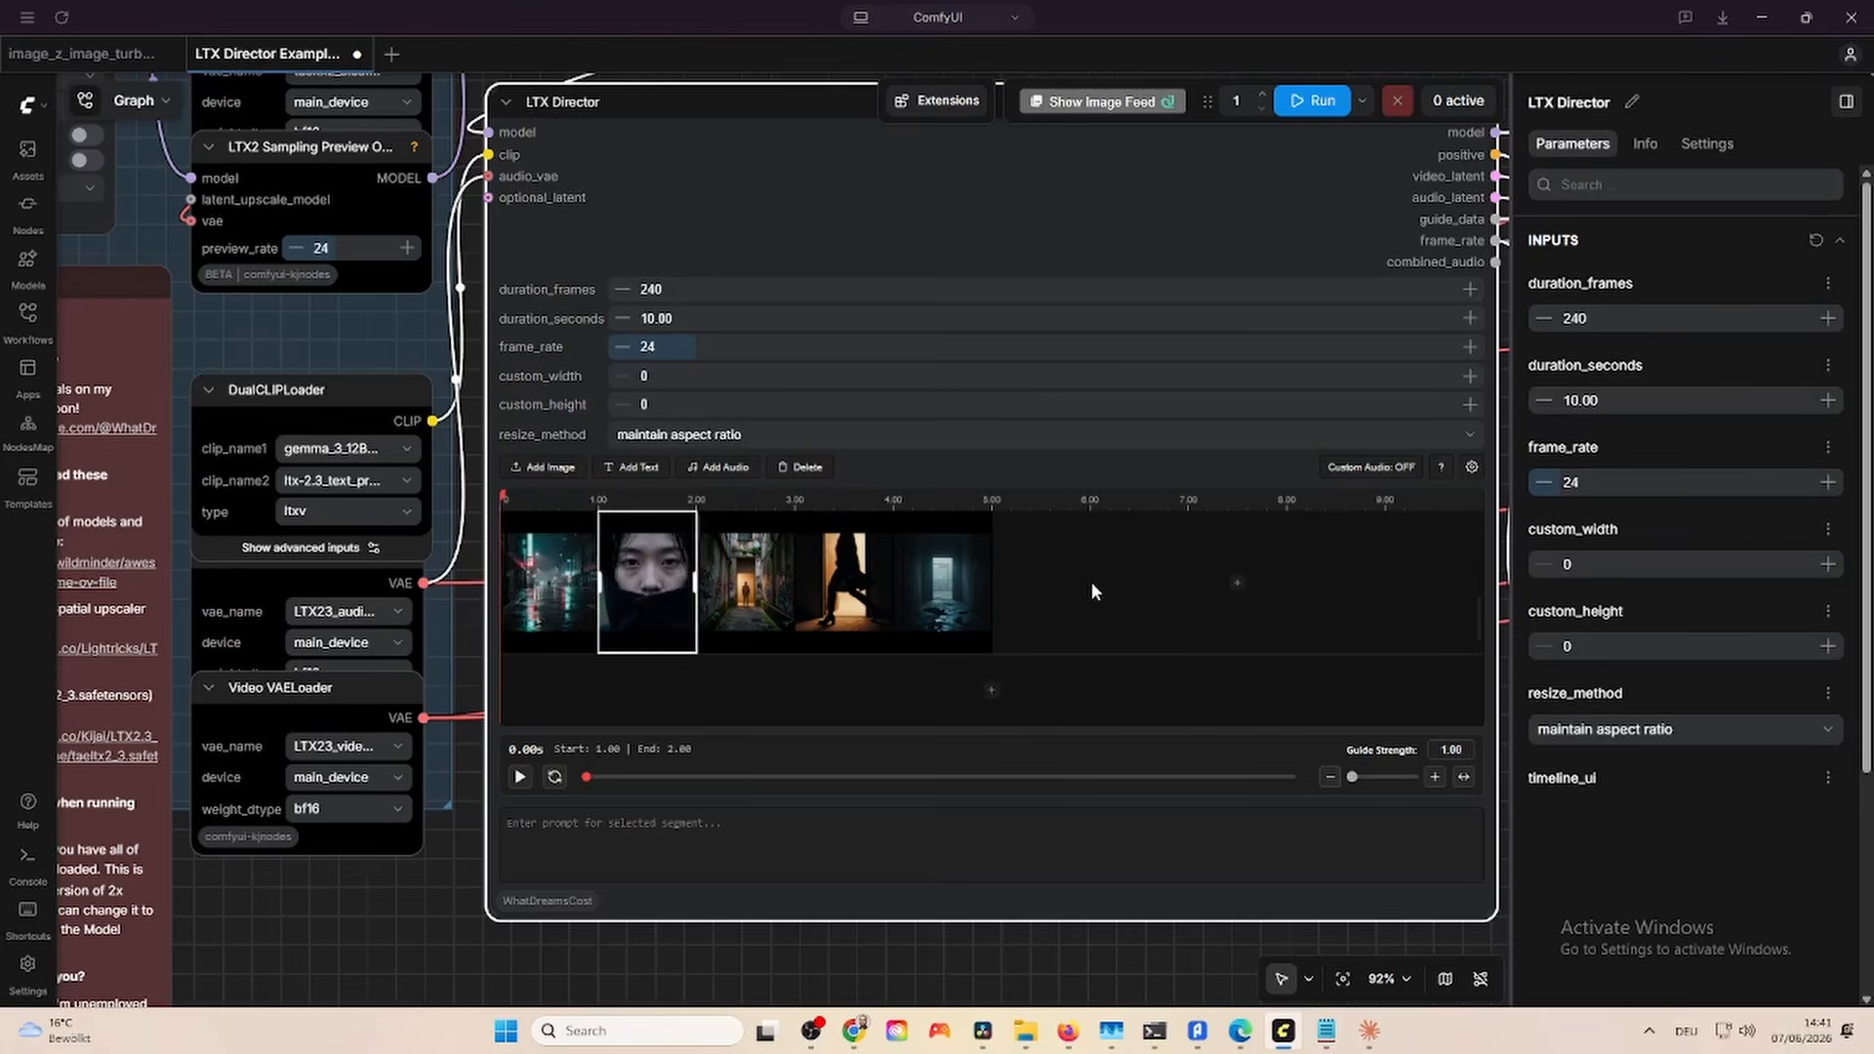
left_click(1097, 587)
Move the other four segments later so the face starts at 2.25 and the final doorway at 6.71 seconds, and extend the street segment to 2.00 seconds.
left_click_drag(943, 583, 1207, 583)
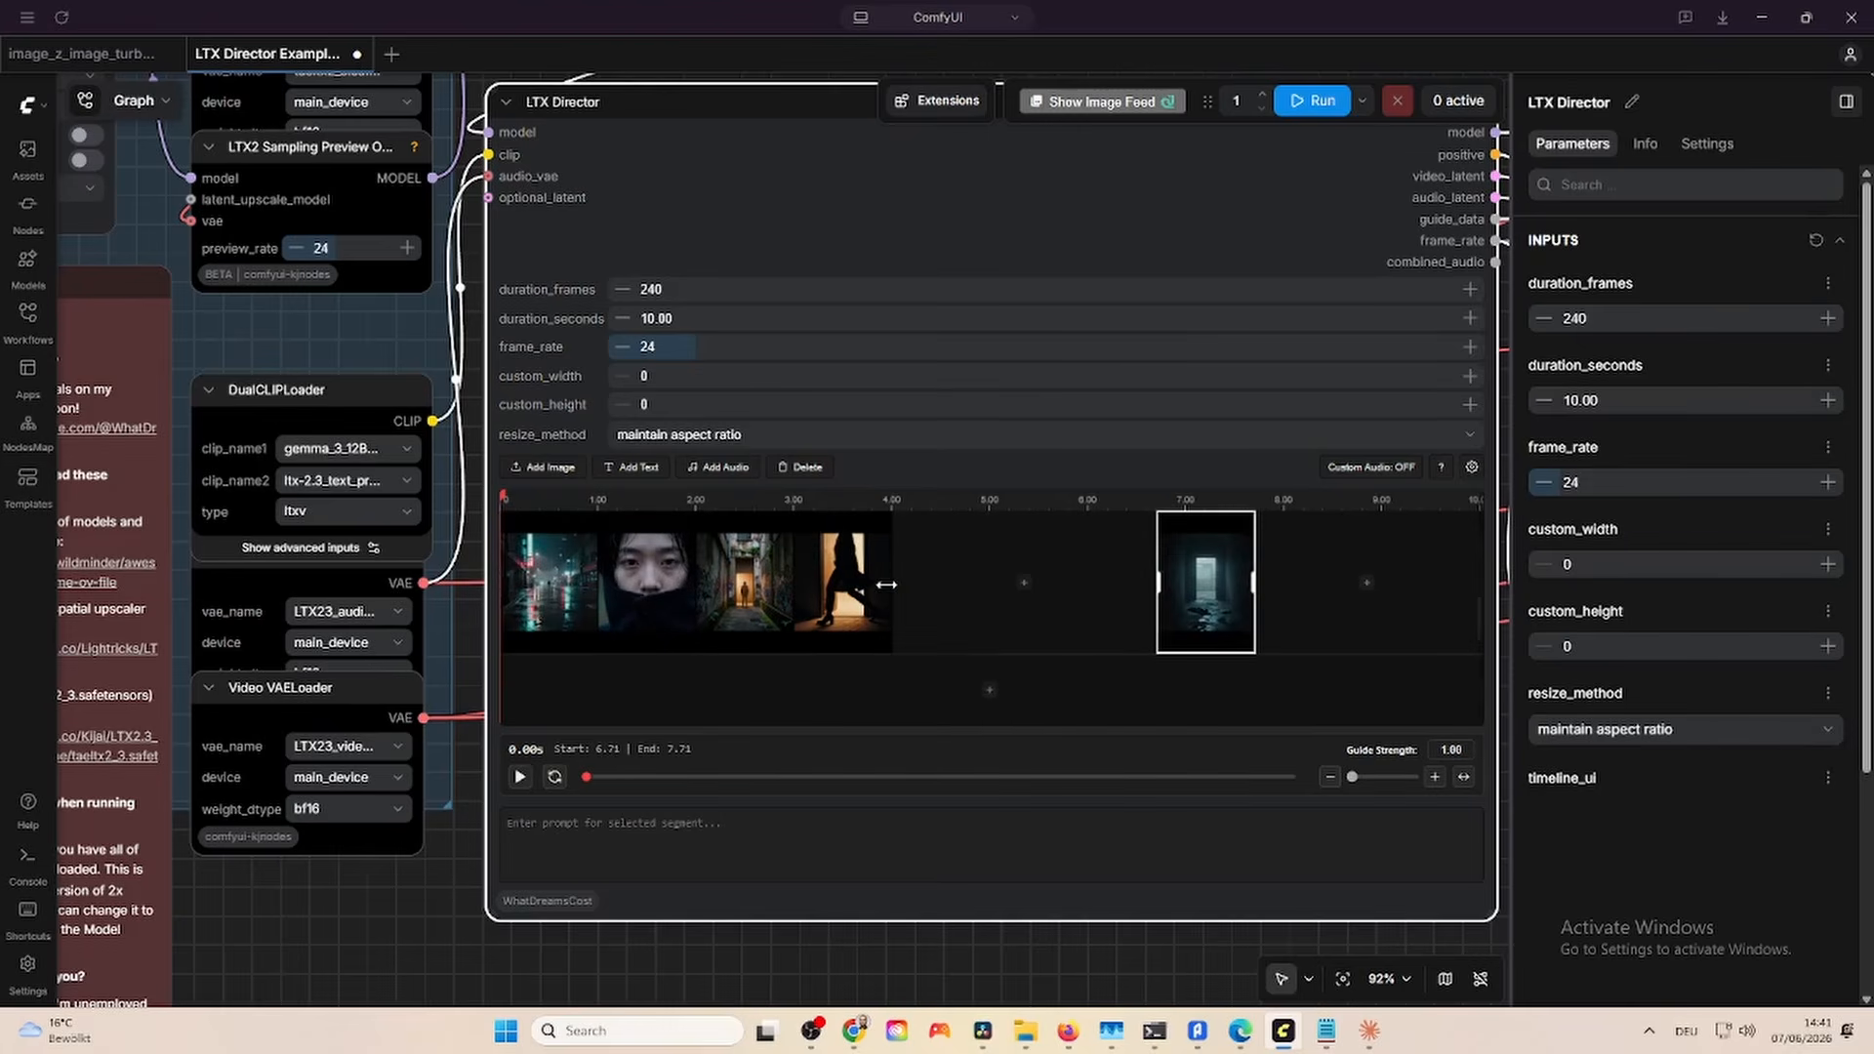
left_click_drag(843, 583, 1046, 582)
left_click_drag(739, 563, 871, 563)
left_click_drag(668, 573, 790, 573)
left_click(585, 576)
left_click_drag(595, 578, 690, 578)
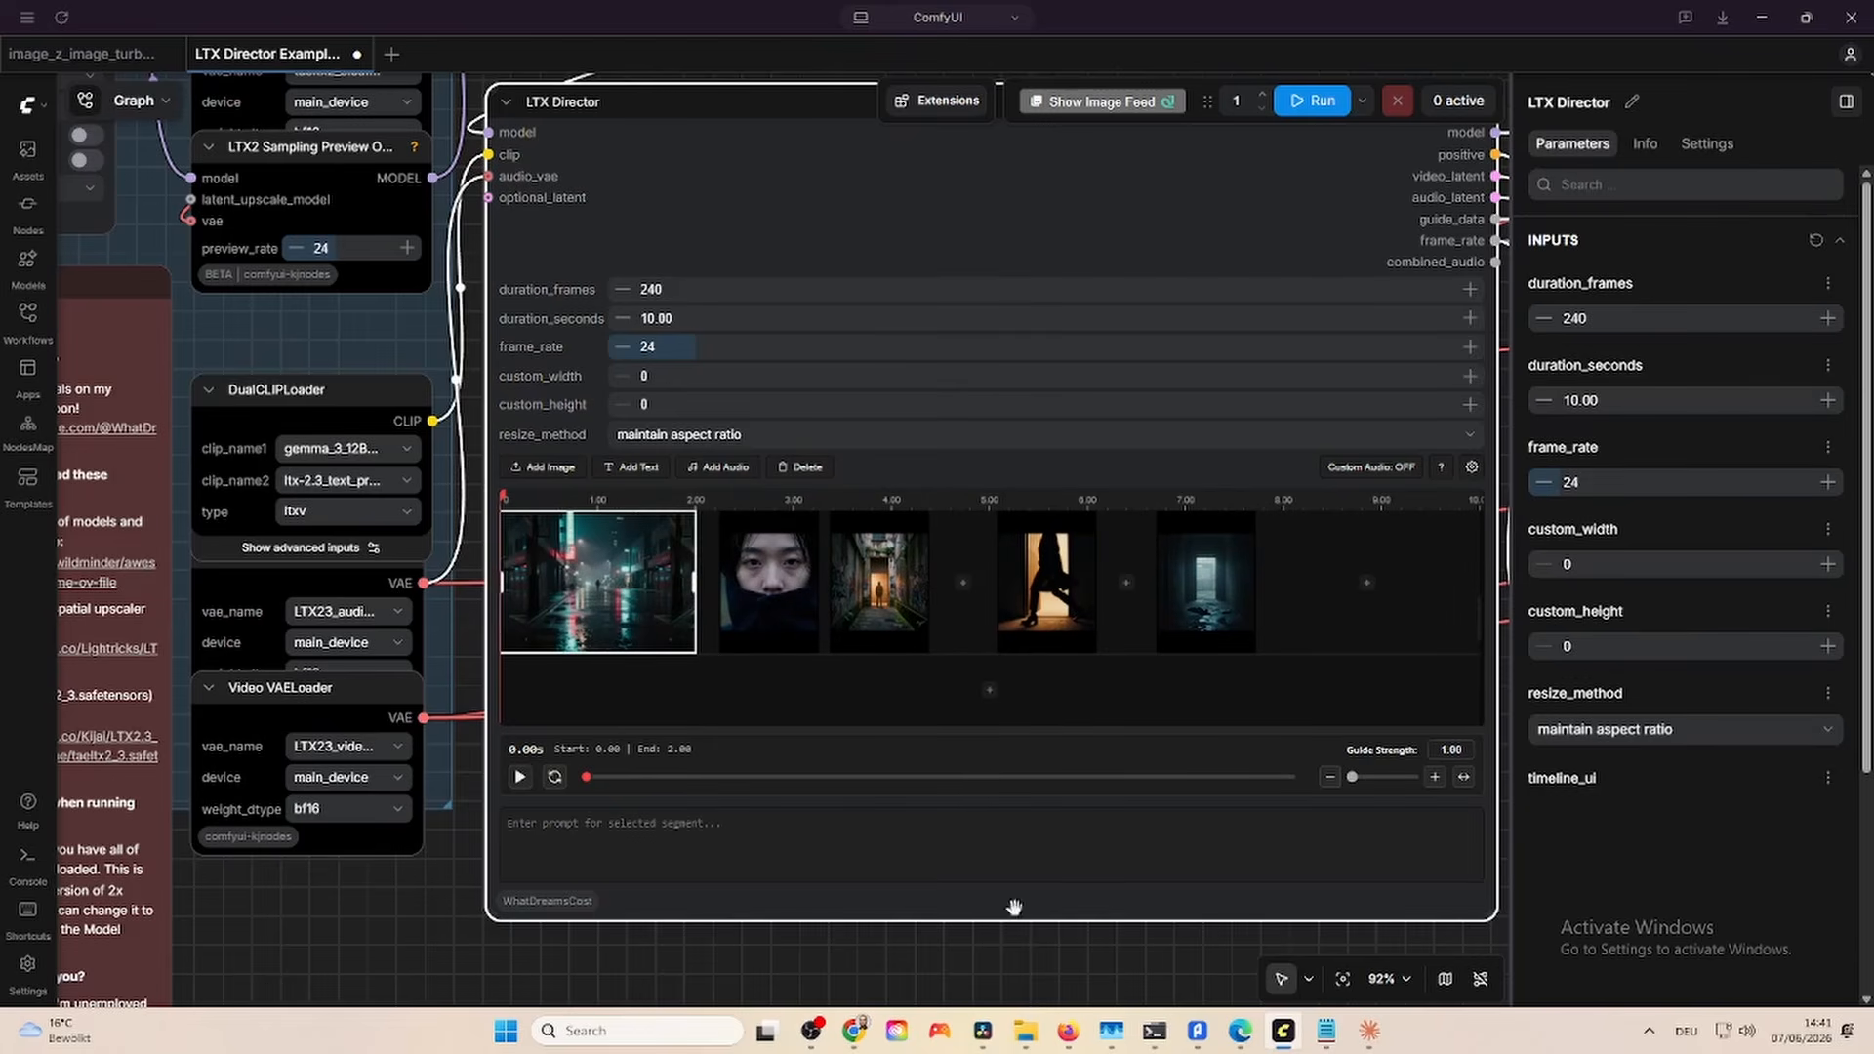
Switch to the Claude chat and copy the LTX-2.3 video prompt of "SCENE 1 — Establishing Shot".
left_click(1367, 1030)
scroll(1220, 410, "up", 5)
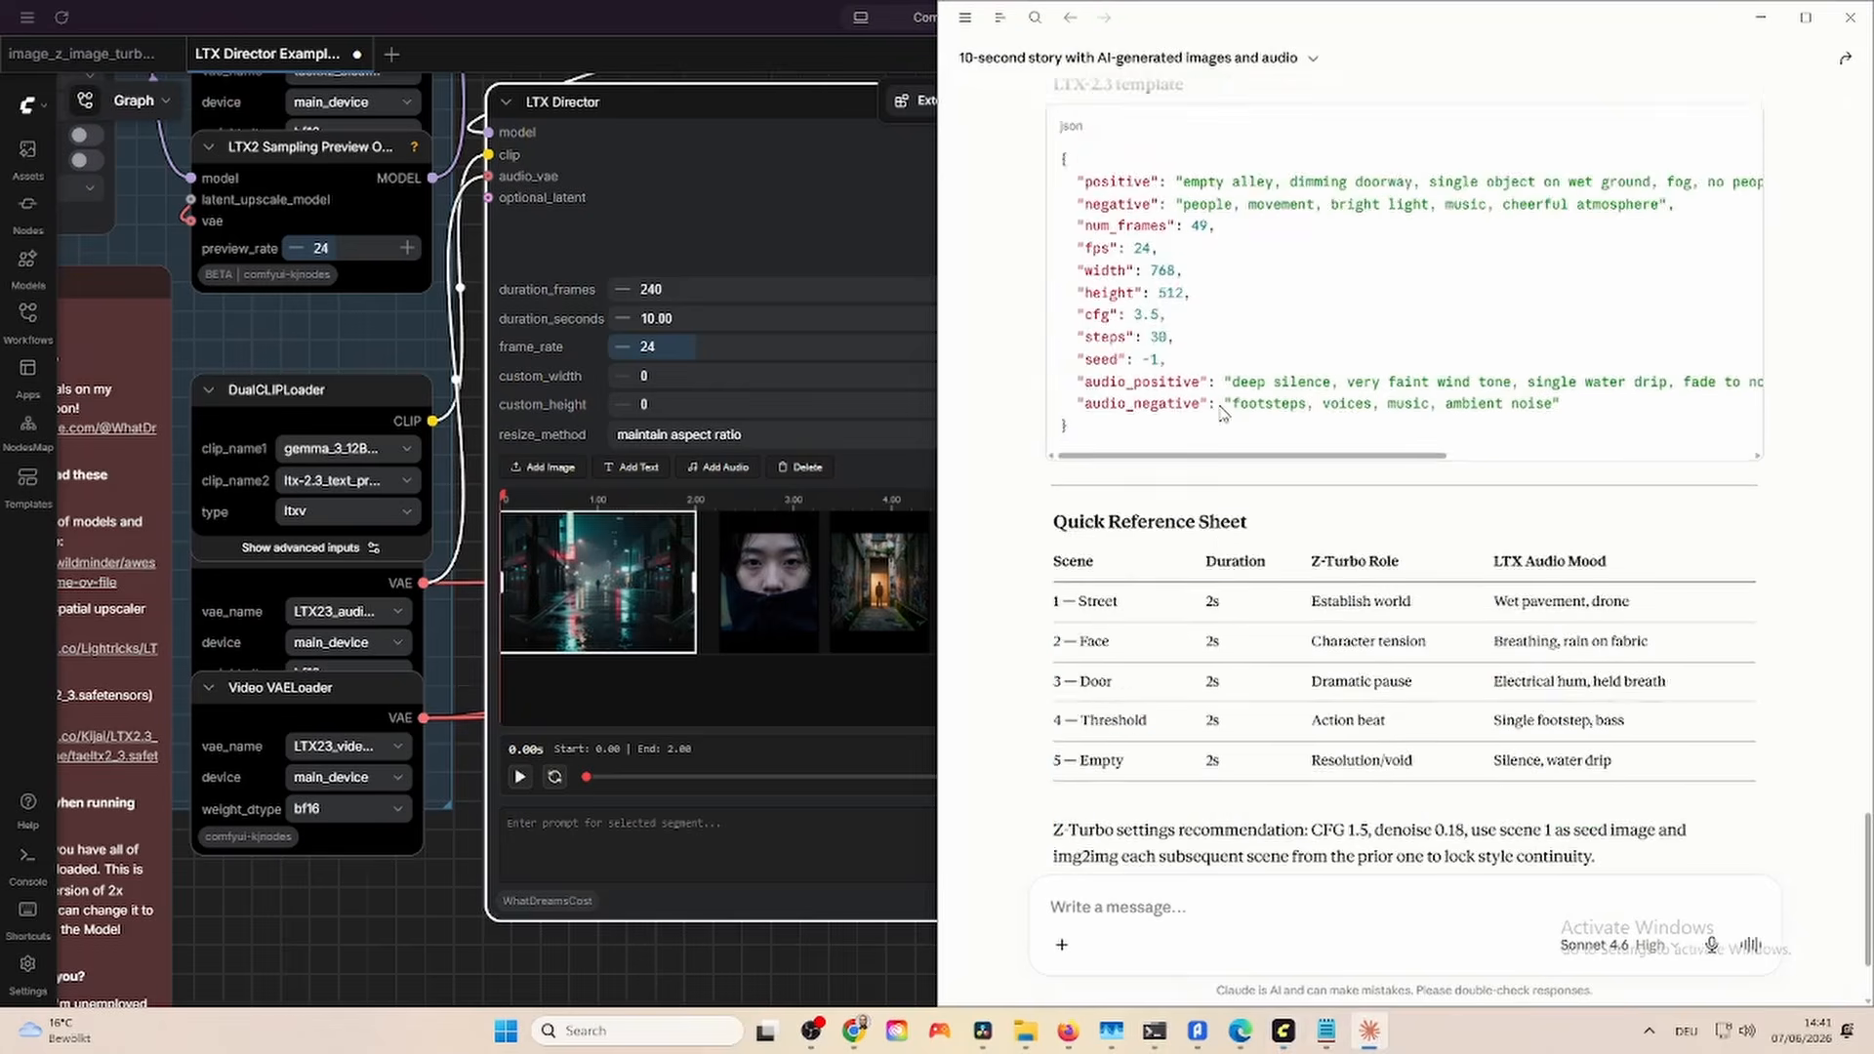
scroll(1220, 410, "up", 15)
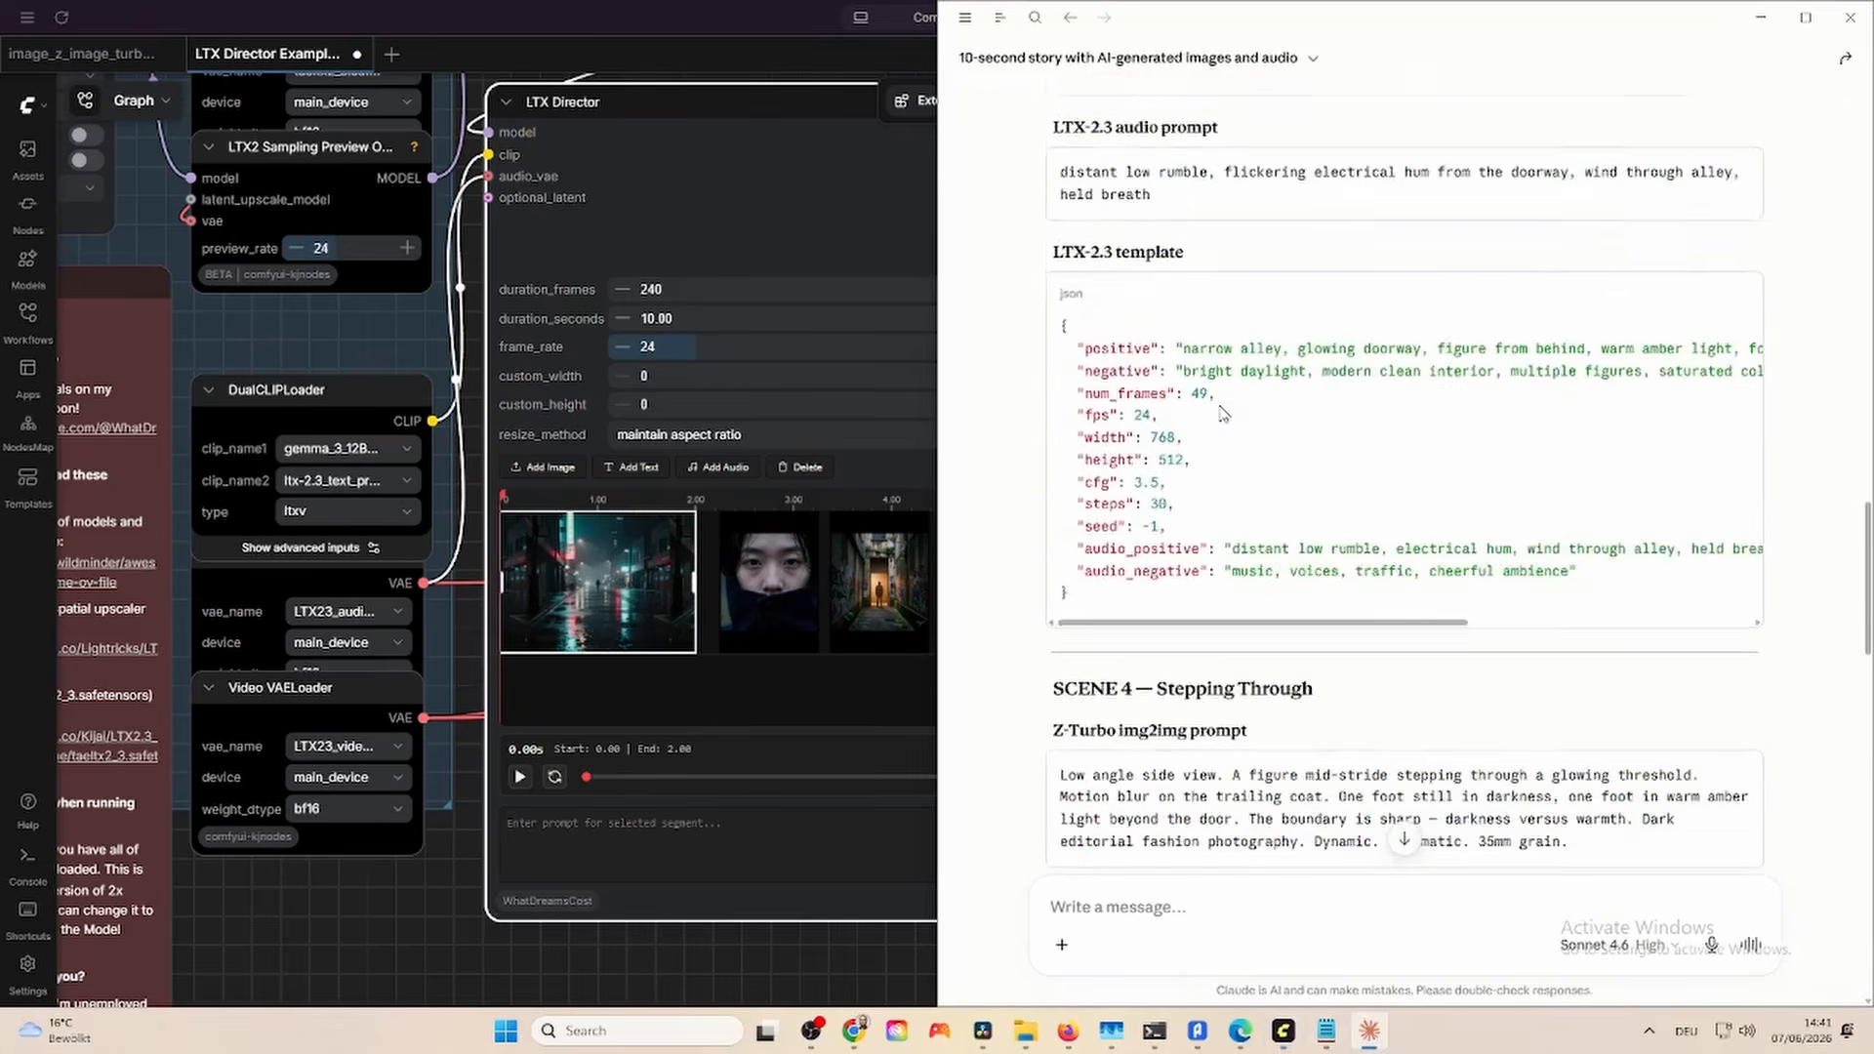
scroll(1220, 410, "up", 15)
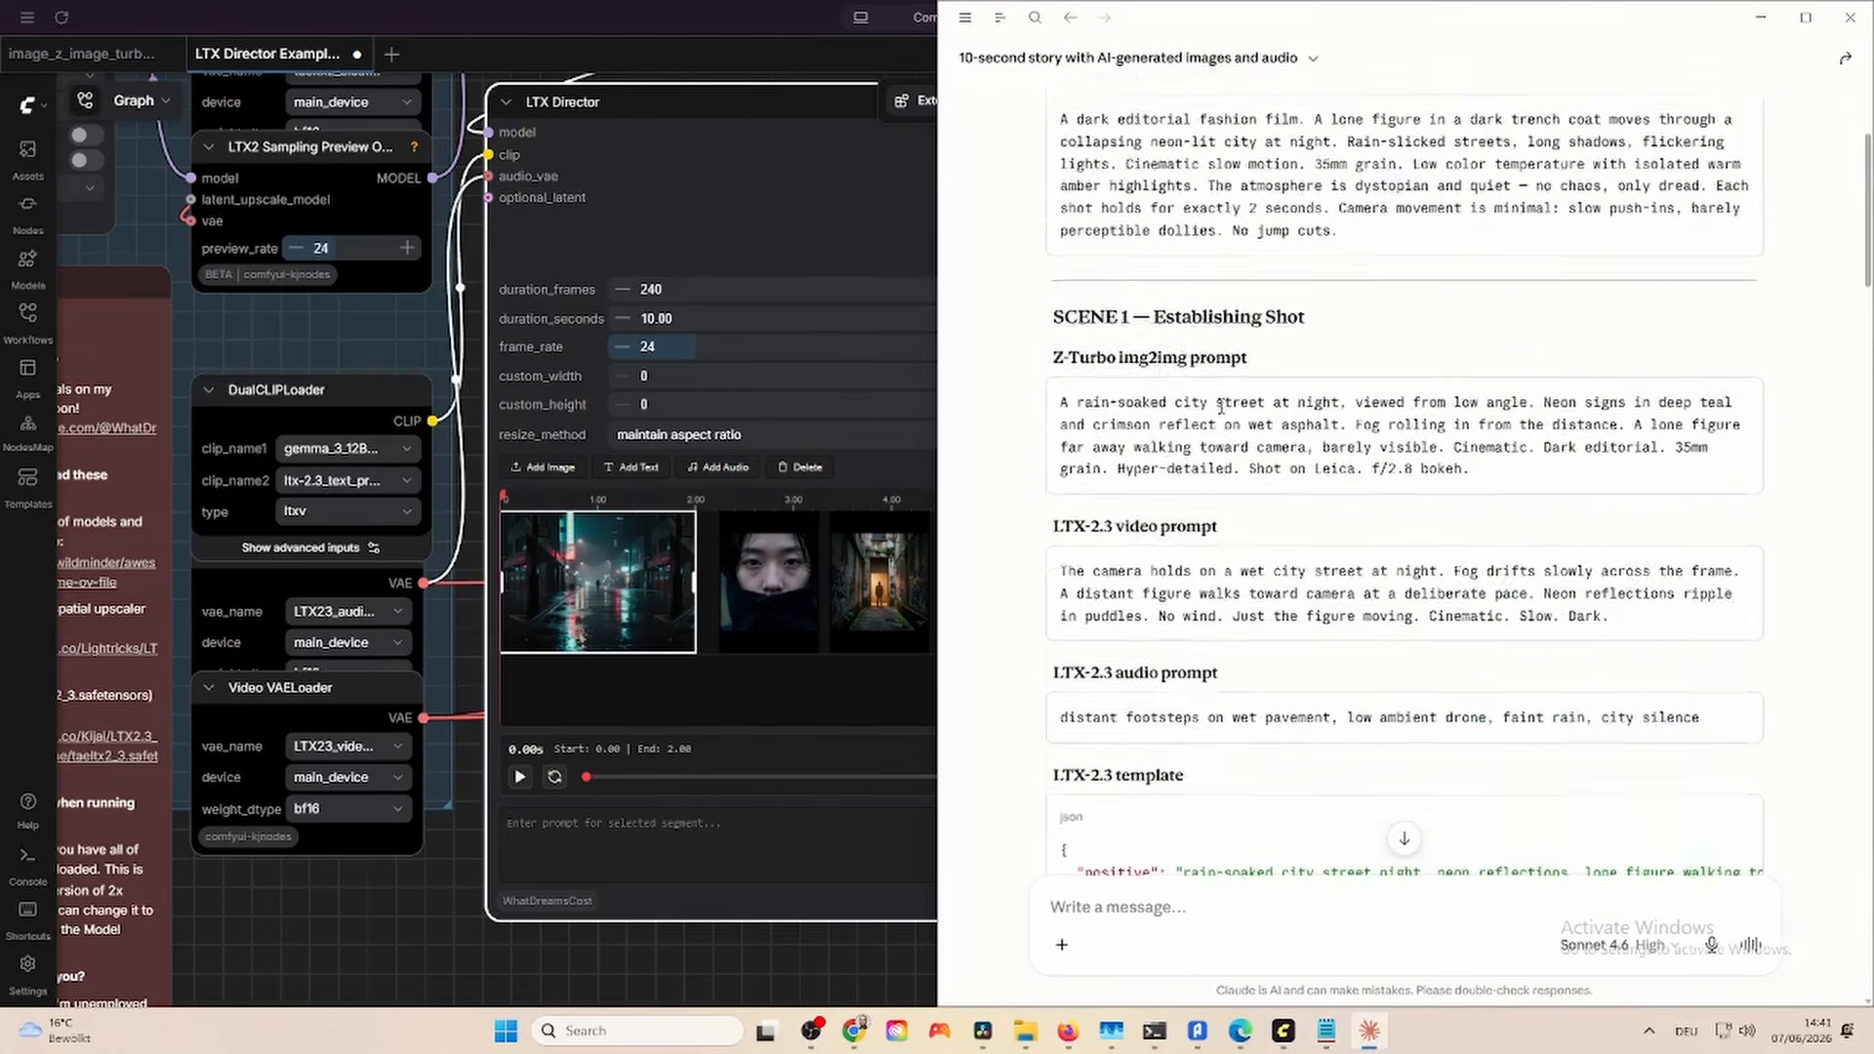
scroll(1220, 406, "down", 1)
left_click_drag(1050, 519, 1509, 586)
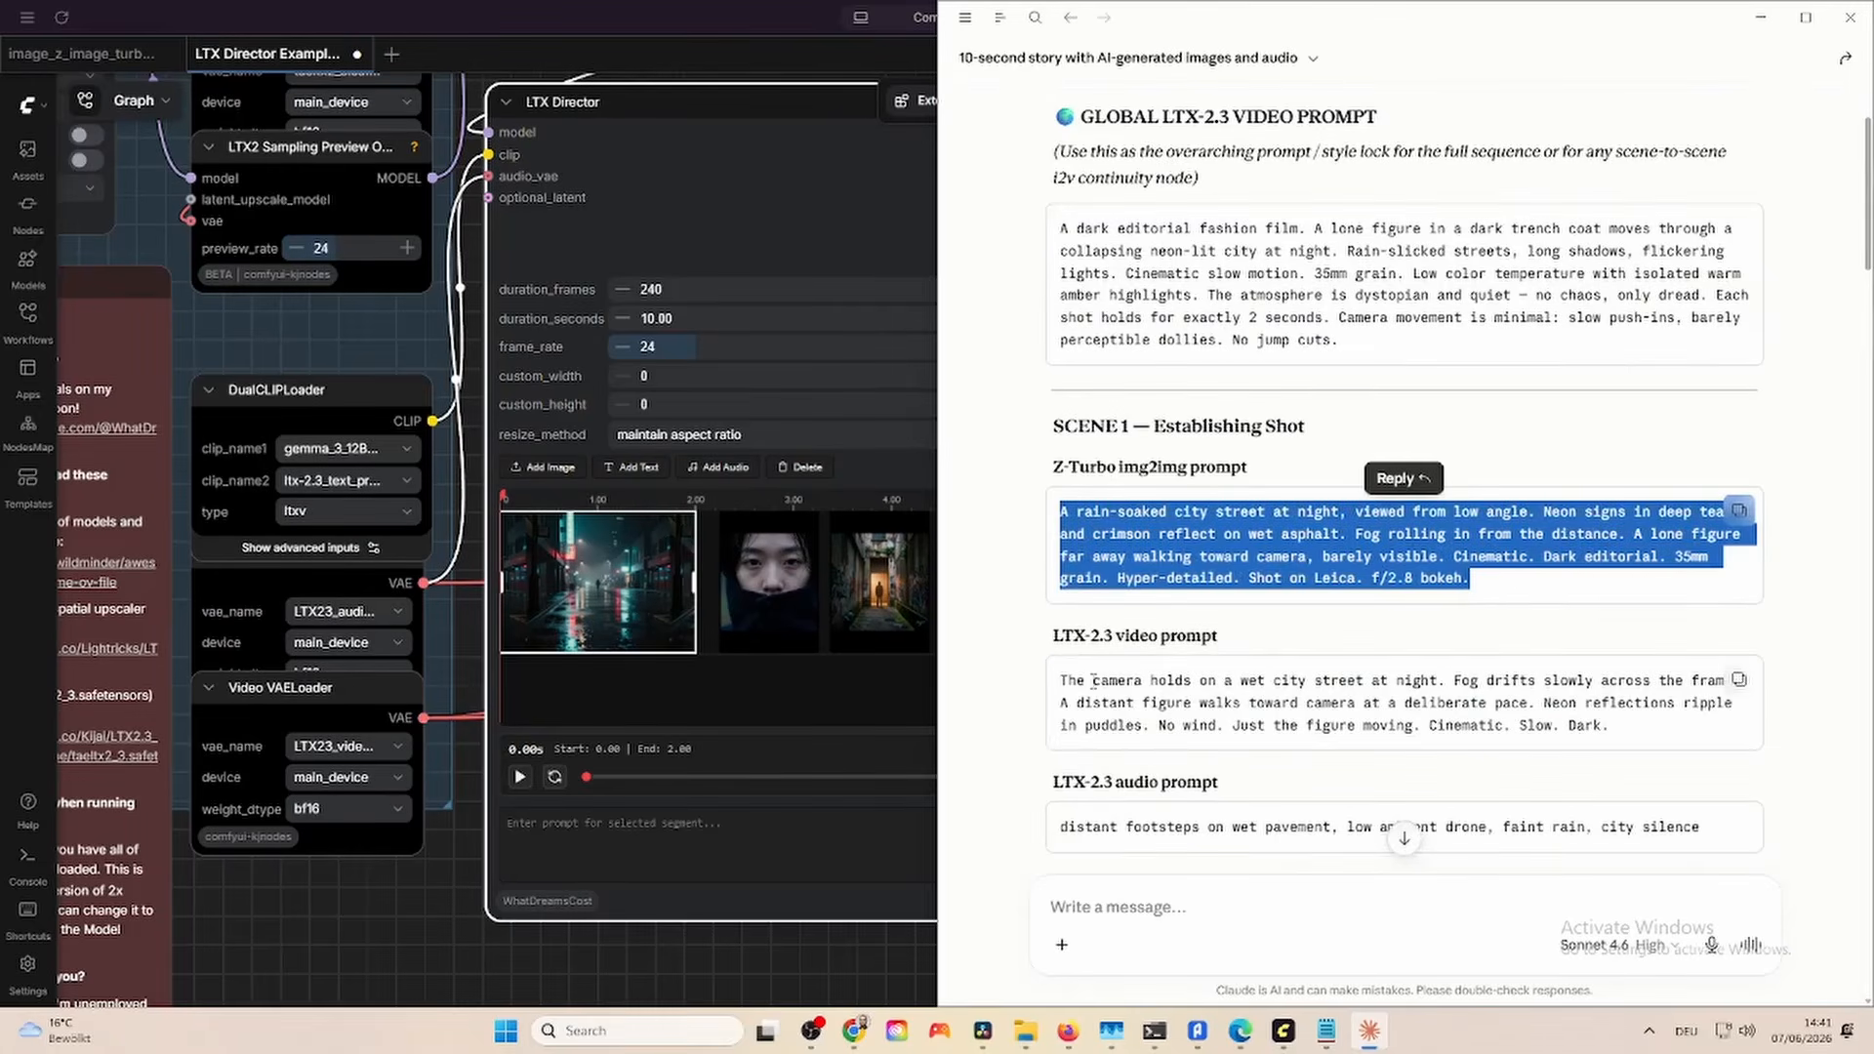
left_click_drag(1057, 689, 1611, 729)
key("ctrl+c")
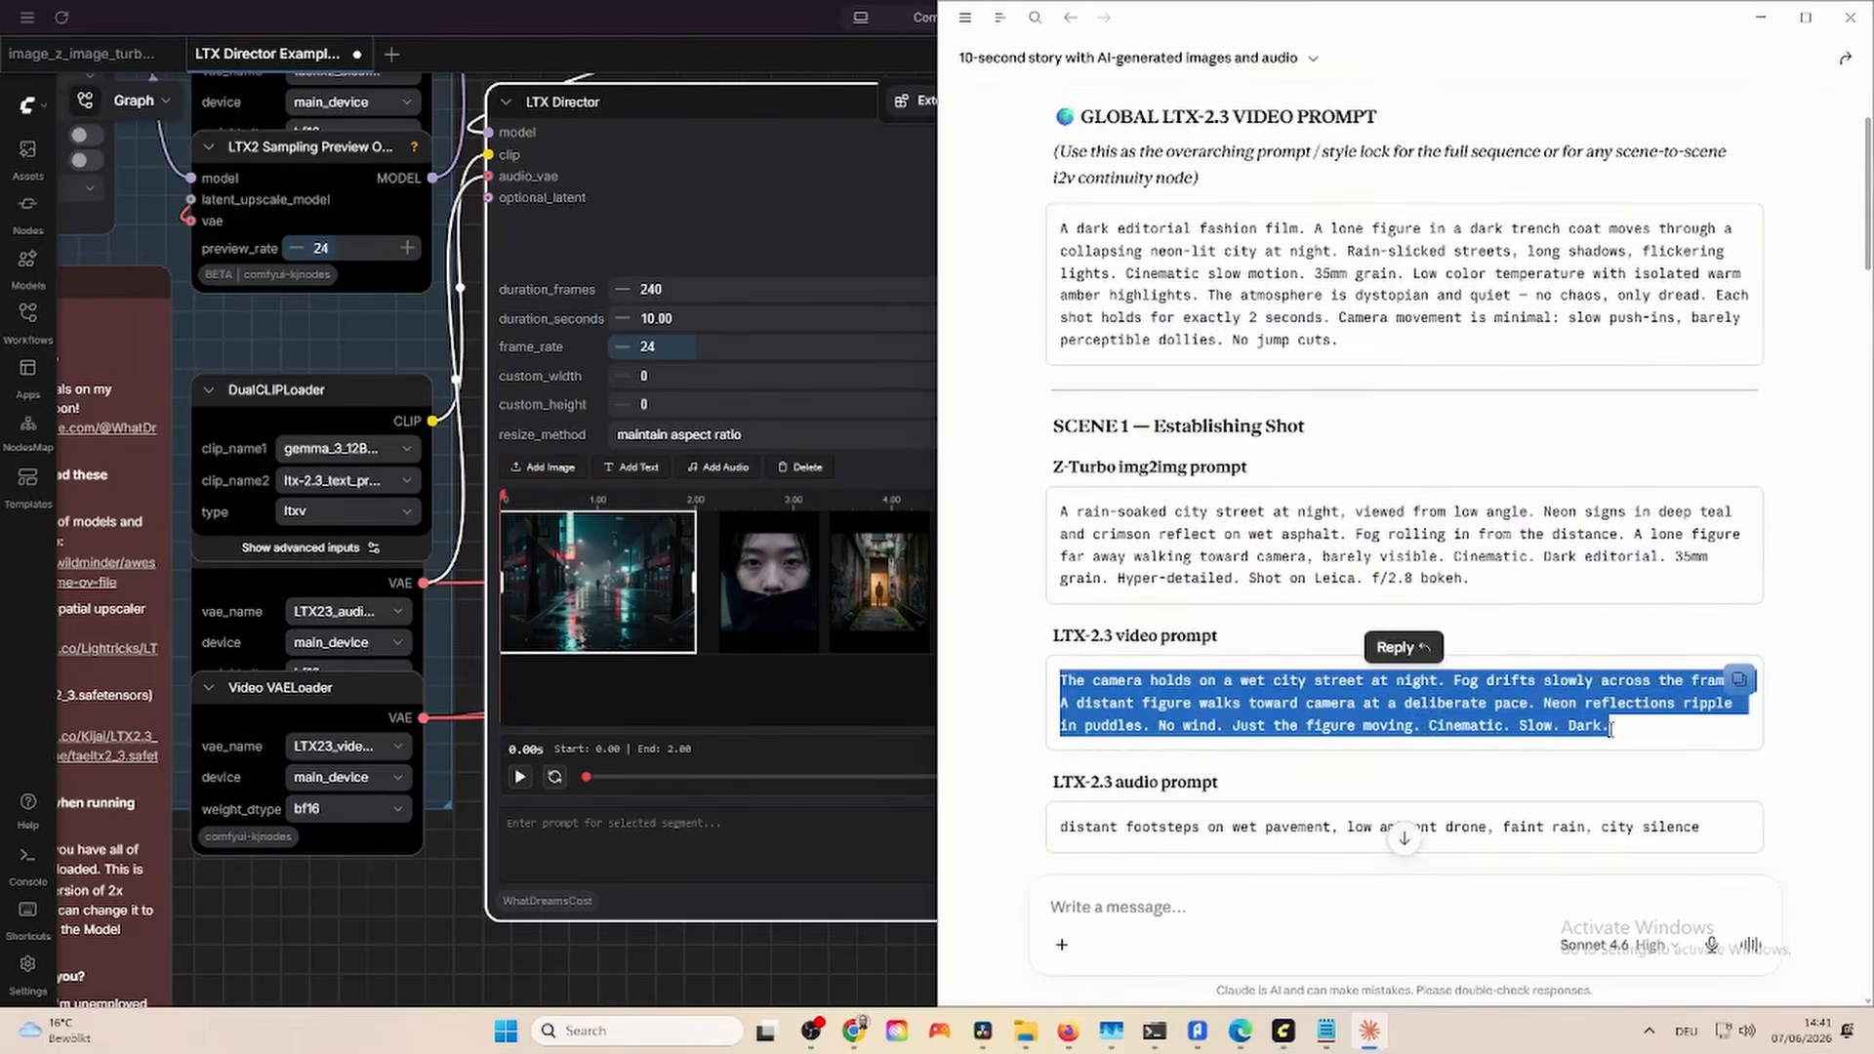
Paste the copied Scene 1 video prompt as the prompt of the street segment in the LTX Director.
left_click(601, 606)
left_click(610, 823)
key("ctrl+v")
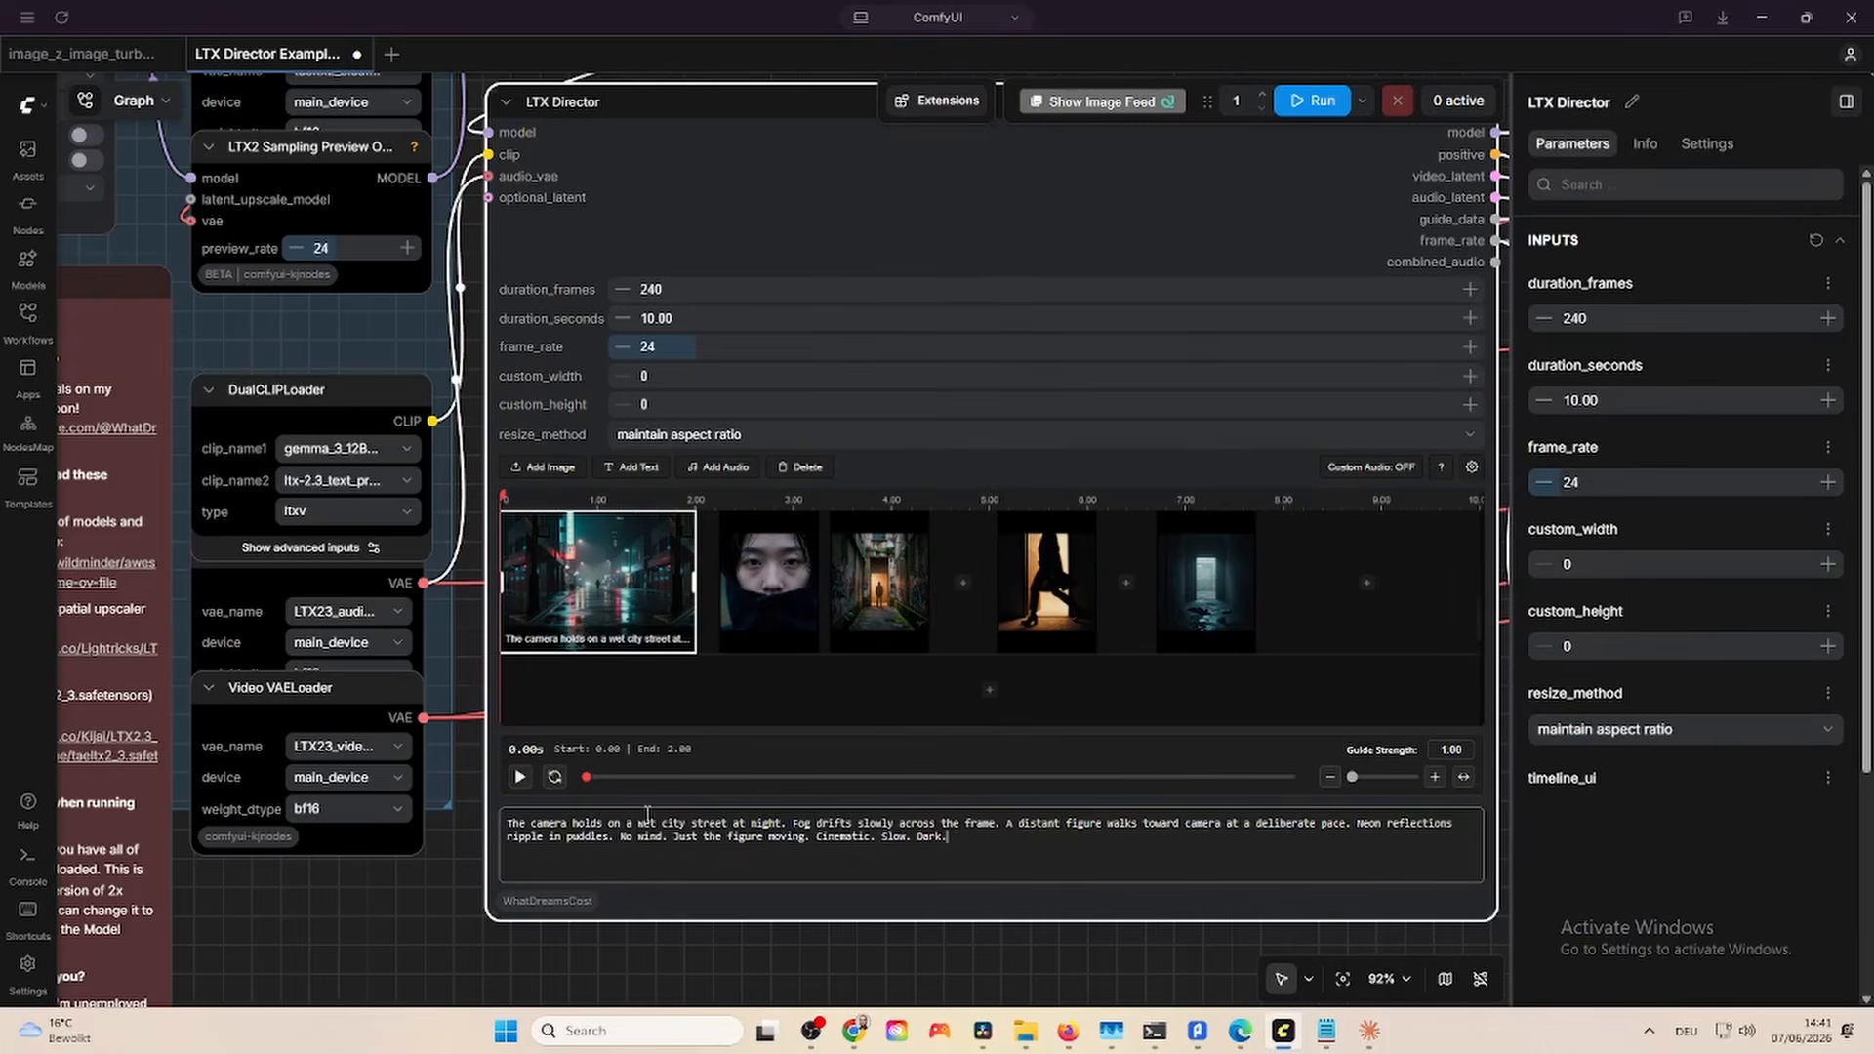
Append Scene 1's audio prompt "distant footsteps on wet pavement, low ambient drone, faint rain, city silence" from Claude to the street segment's prompt.
left_click(1382, 1031)
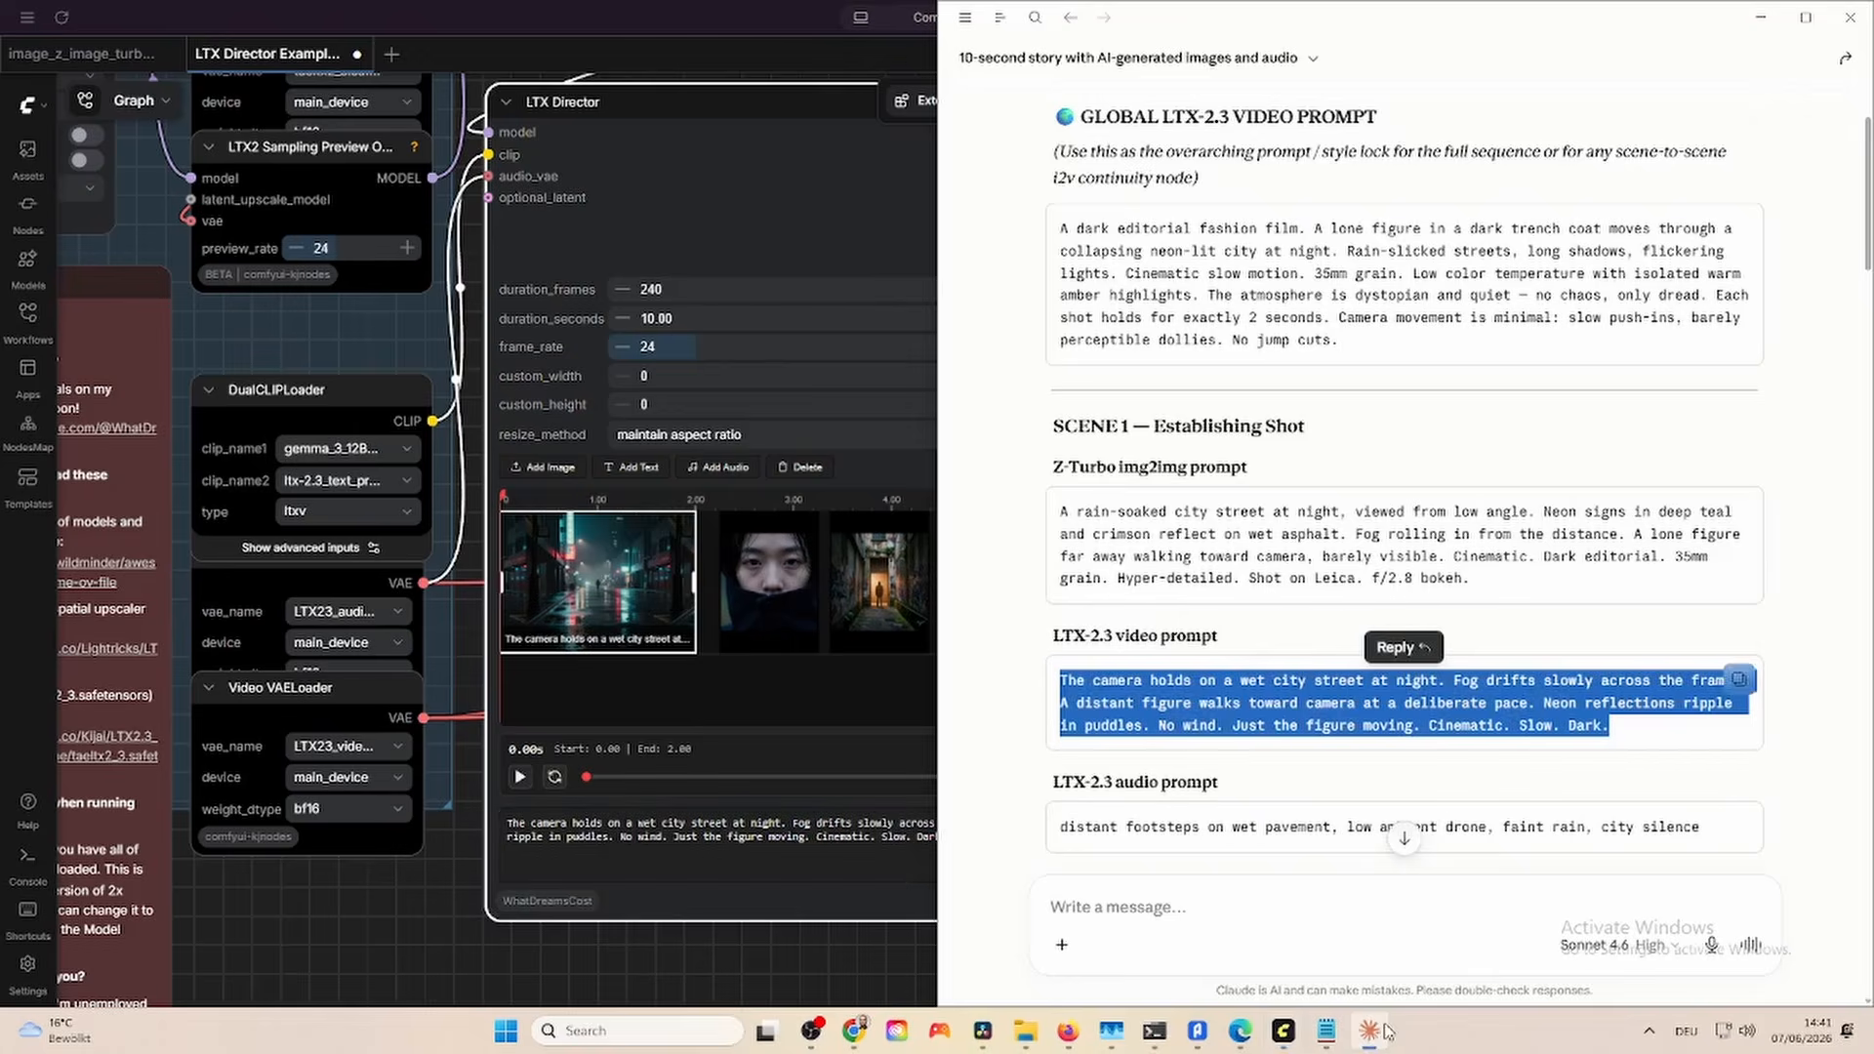
left_click(1737, 827)
key("alt+Tab")
key("ctrl+v")
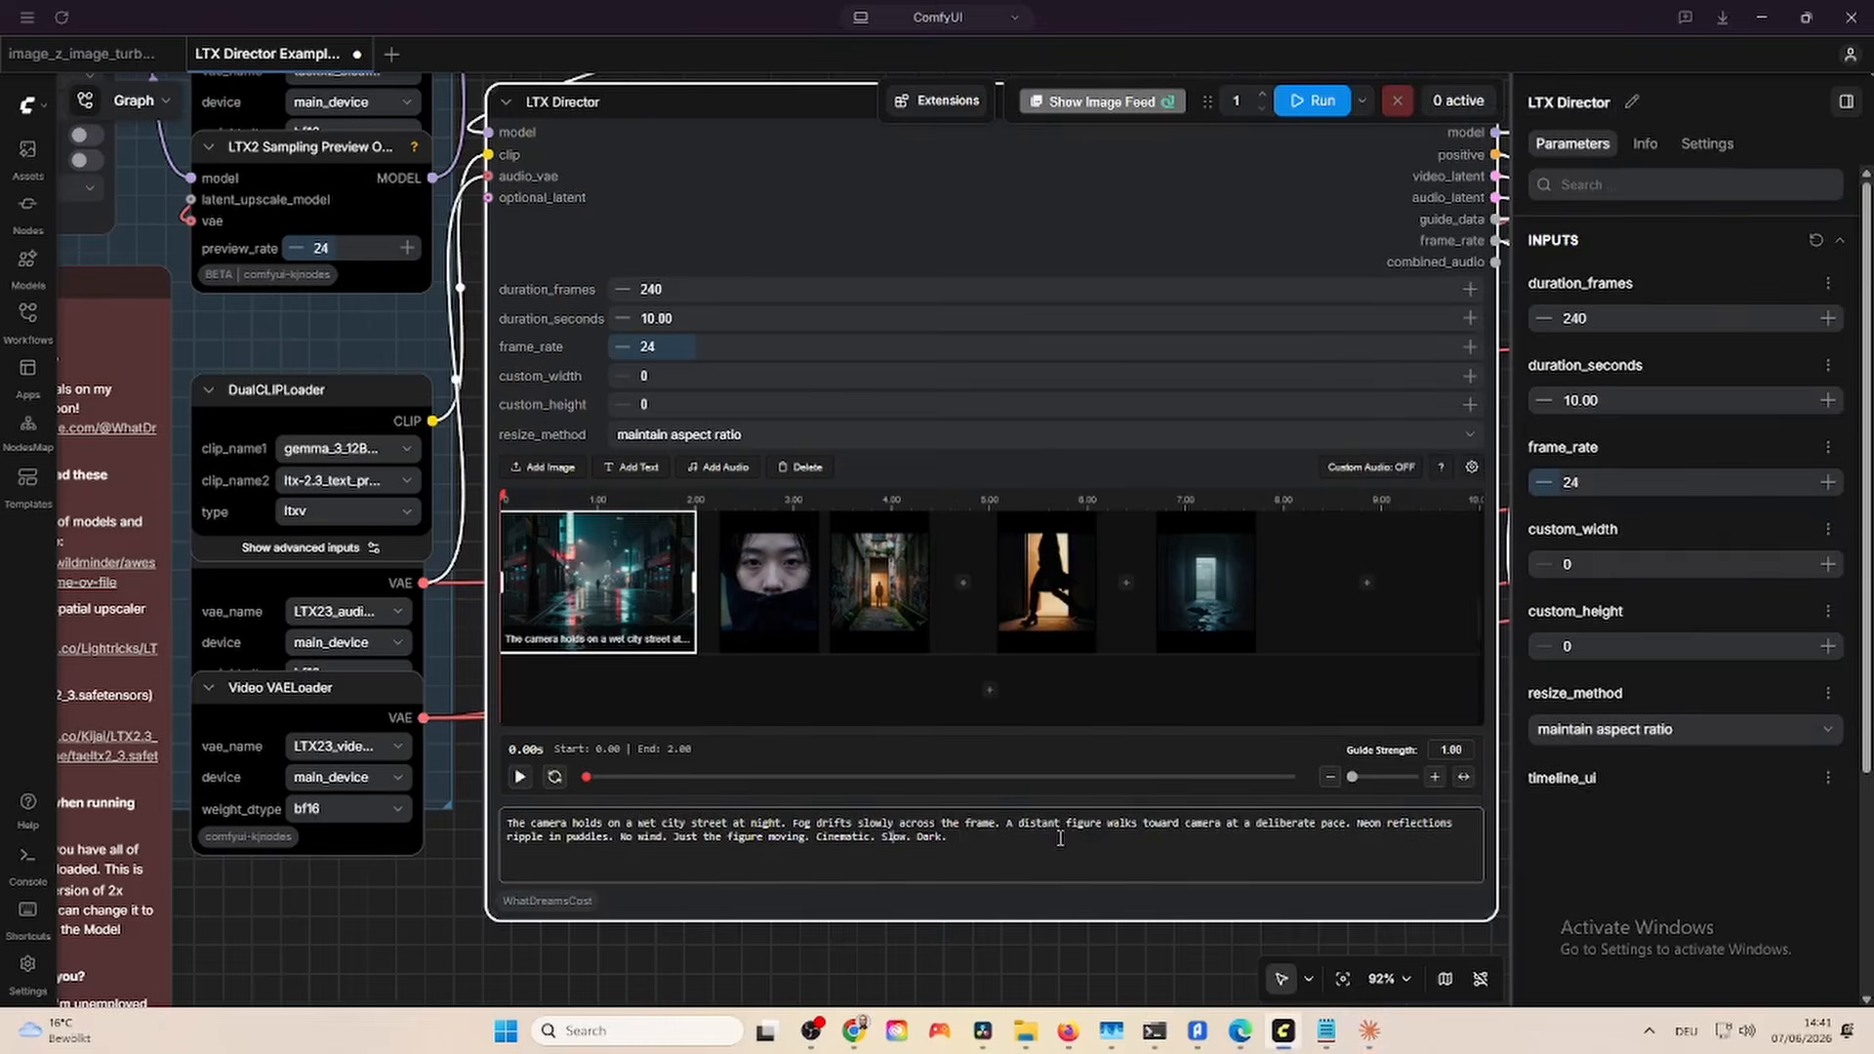
Set the face segment's prompt to the LTX-2.3 video prompt of "SCENE 2 — Close Face" copied from Claude.
left_click(749, 590)
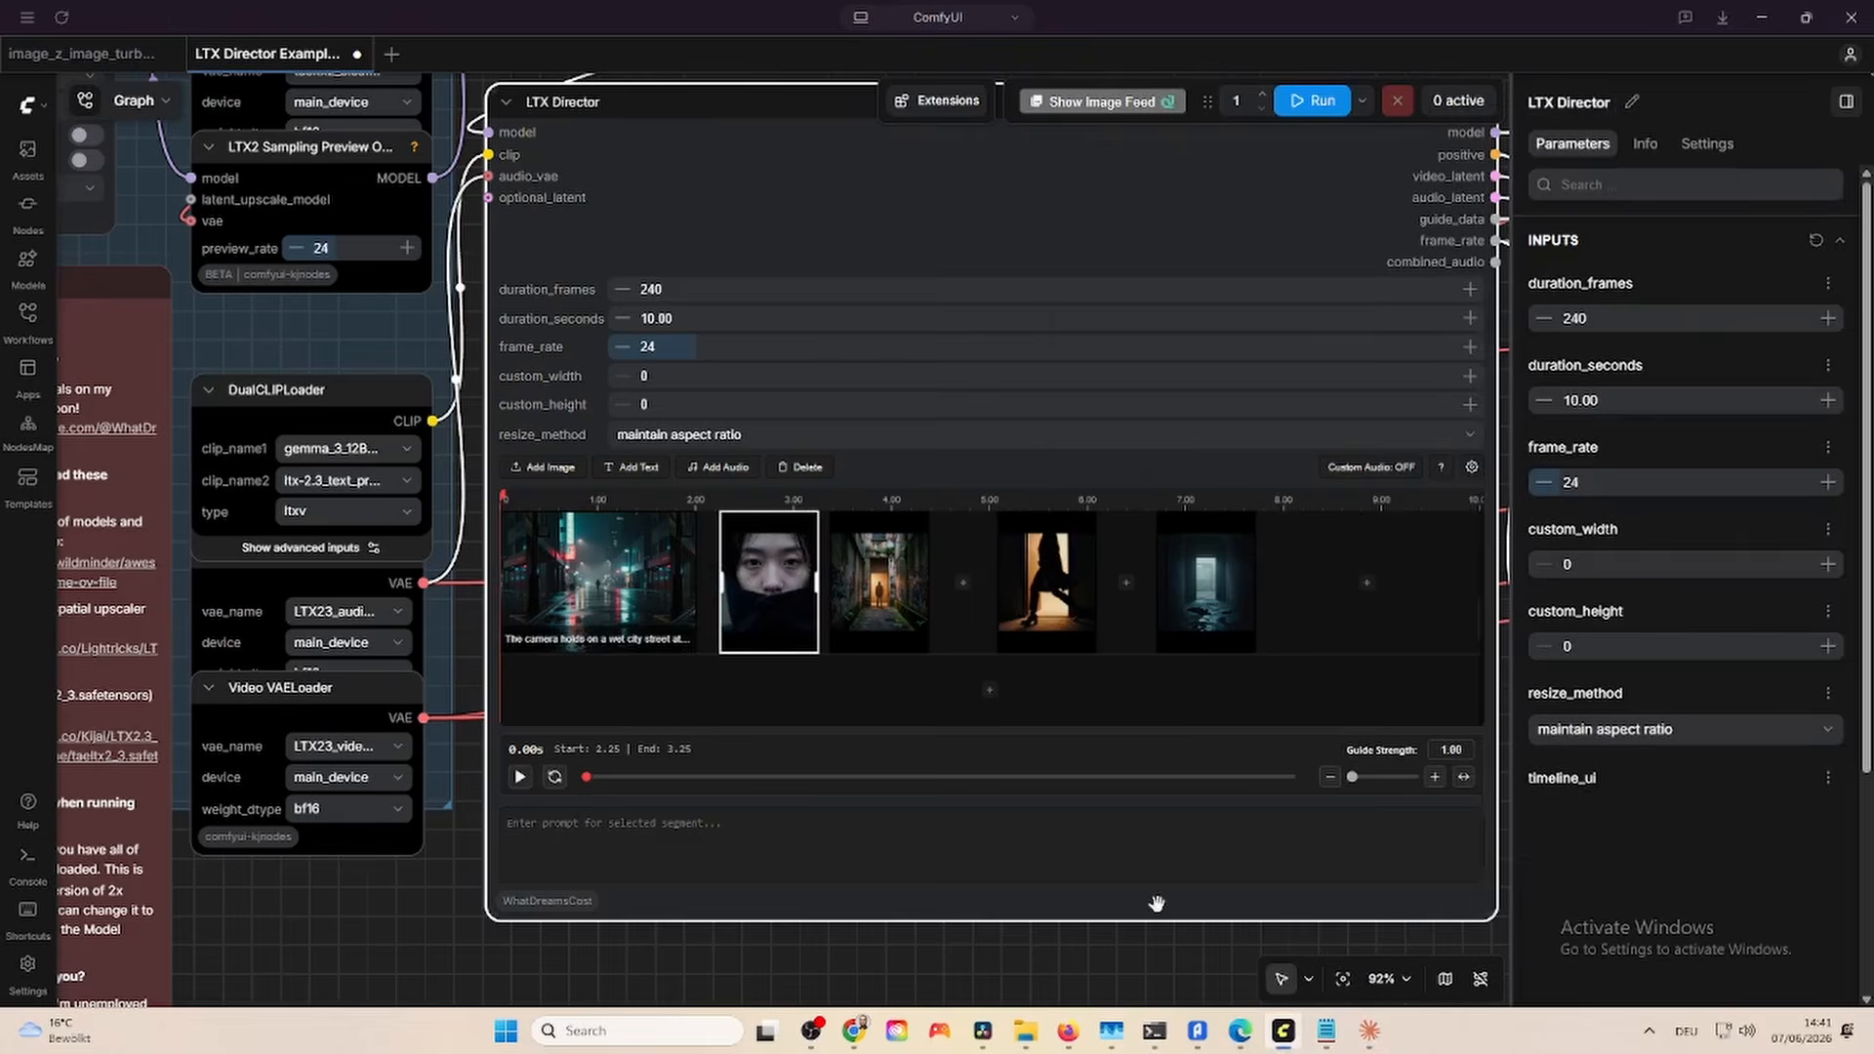
left_click(1370, 1030)
scroll(1417, 625, "down", 7)
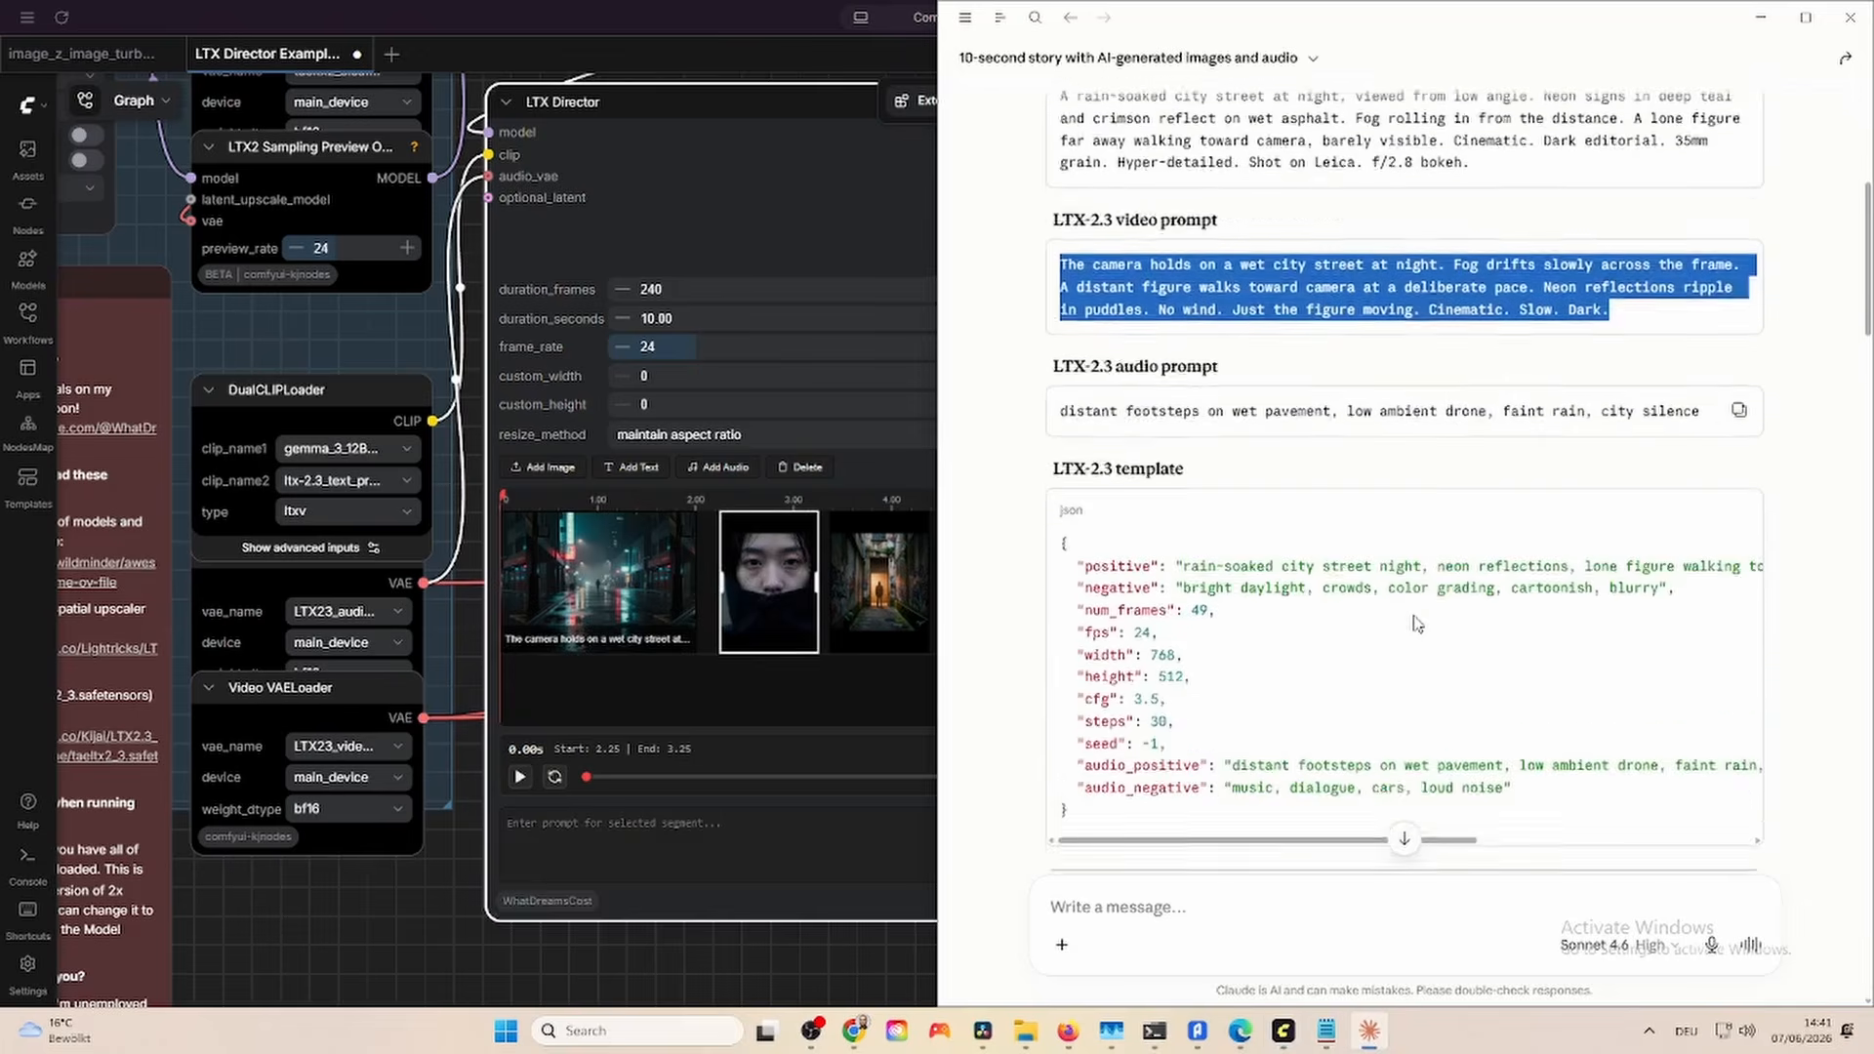
scroll(1417, 625, "down", 3)
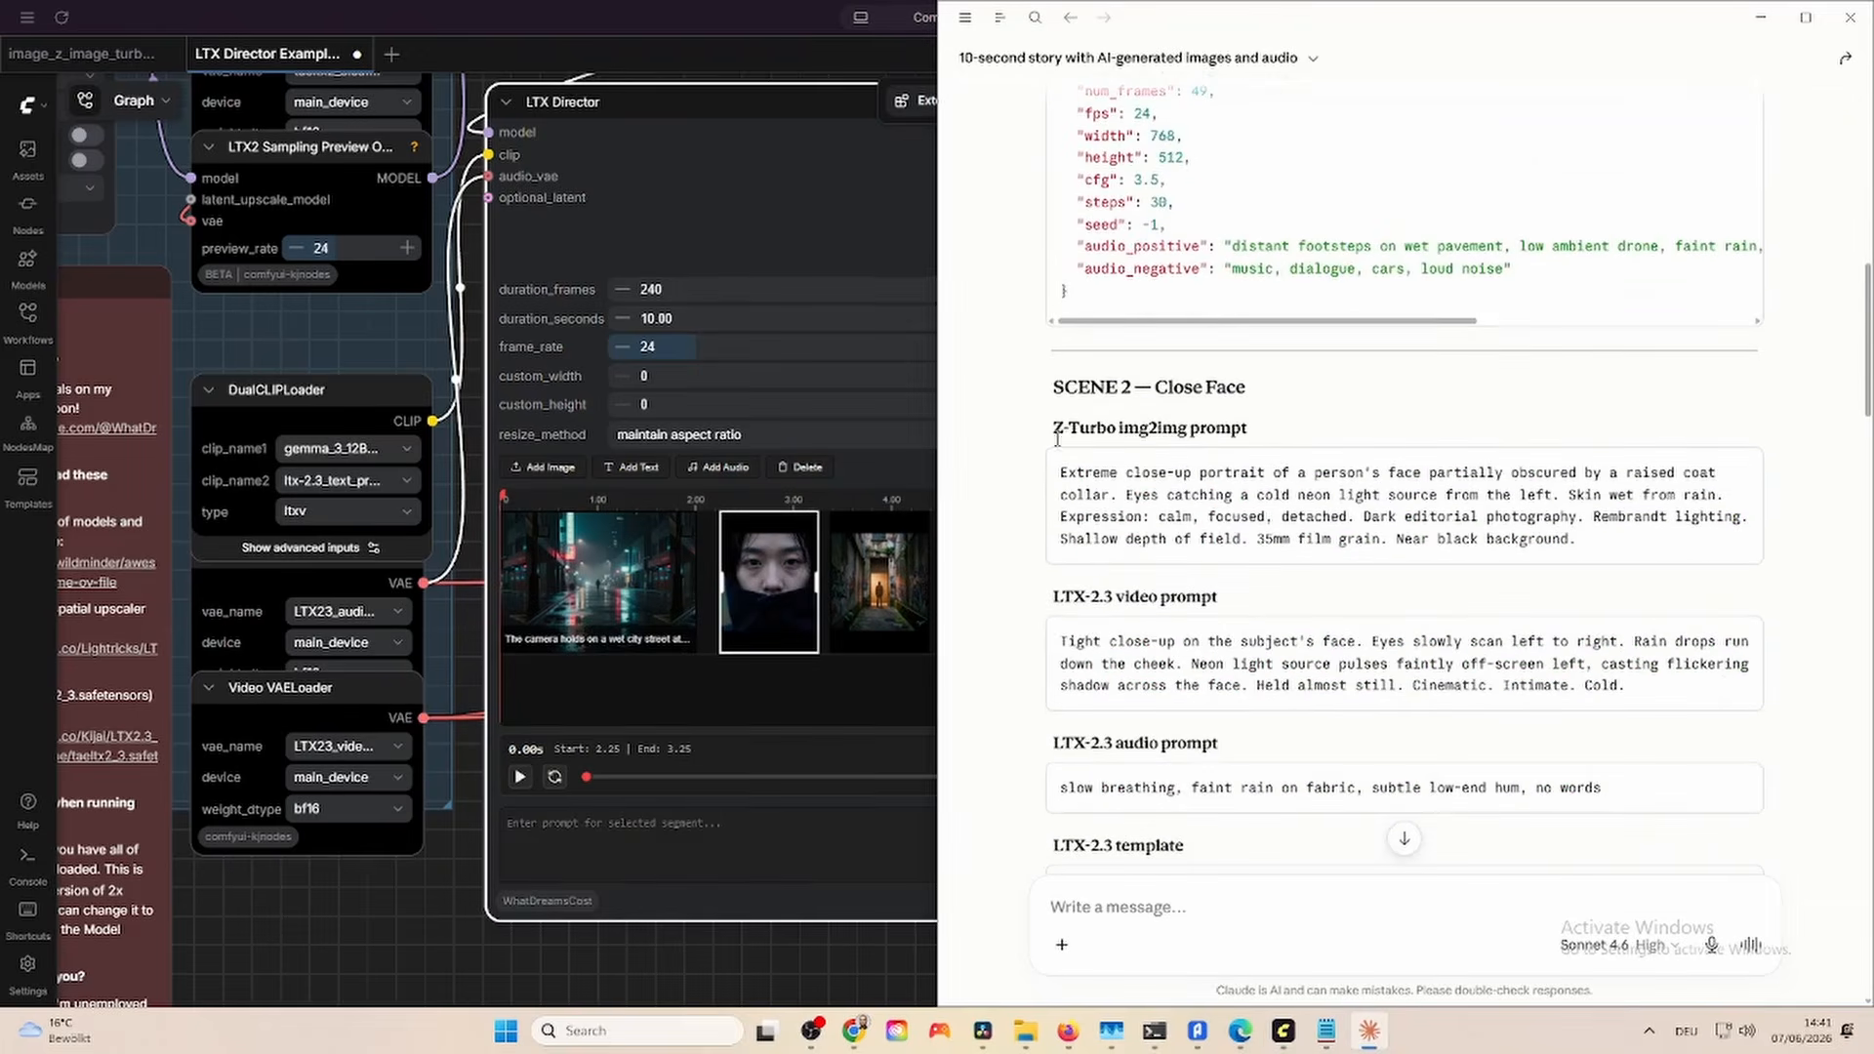
left_click(774, 577)
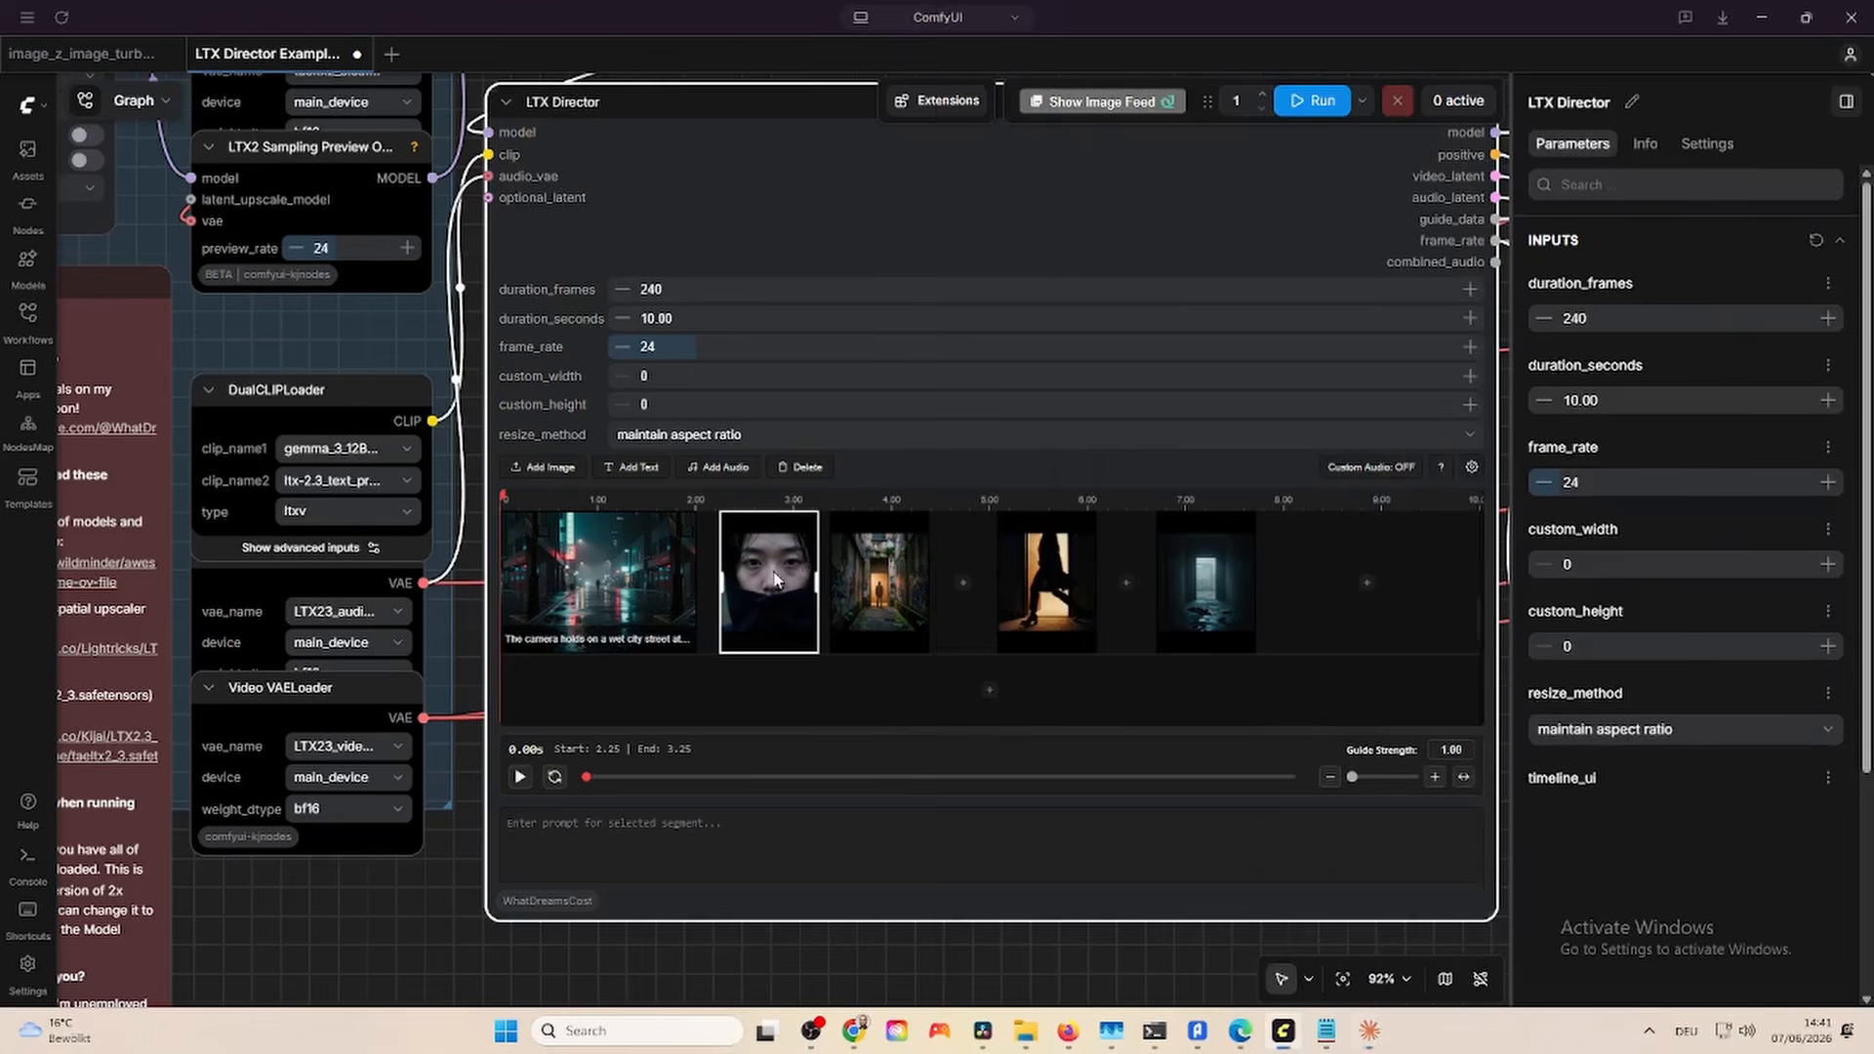
left_click(678, 840)
key("ctrl+v")
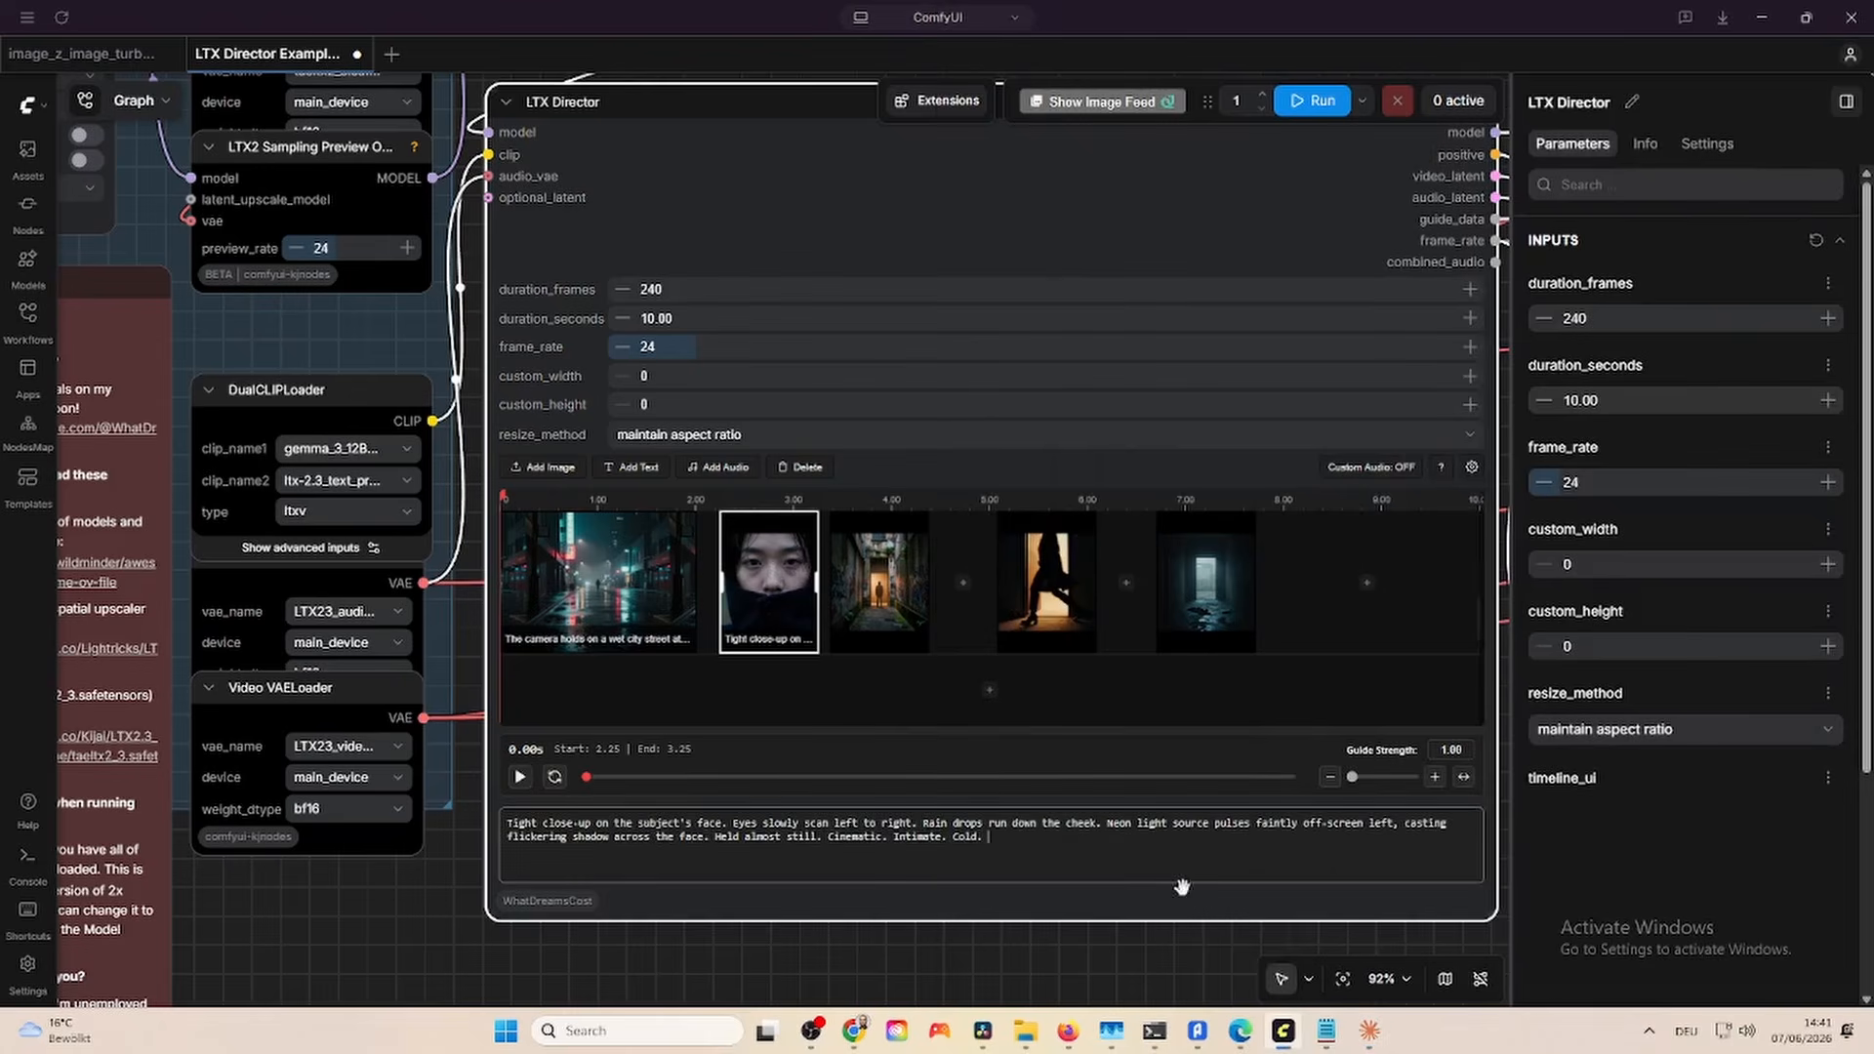
Append Scene 2's audio prompt "slow breathing, faint rain on fabric, subtle low-end hum, no words" from Claude to the face segment's prompt.
left_click(1370, 1031)
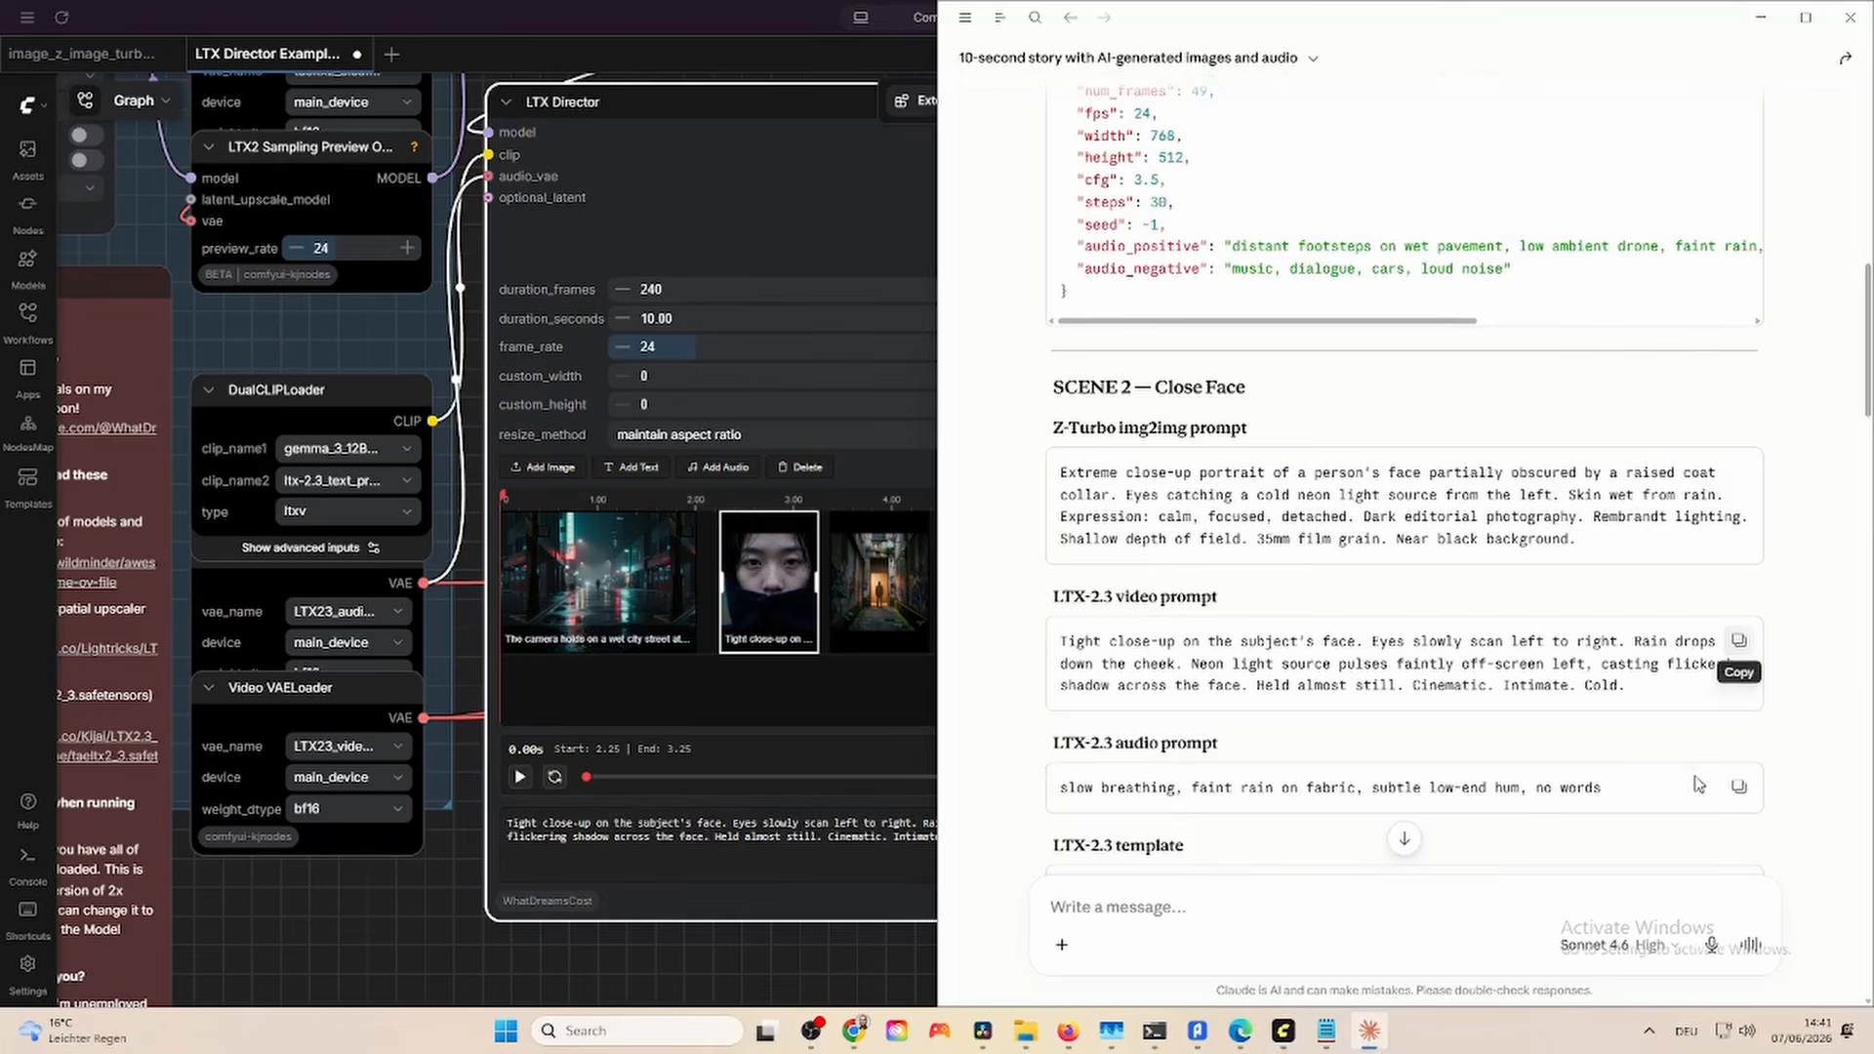
left_click(822, 820)
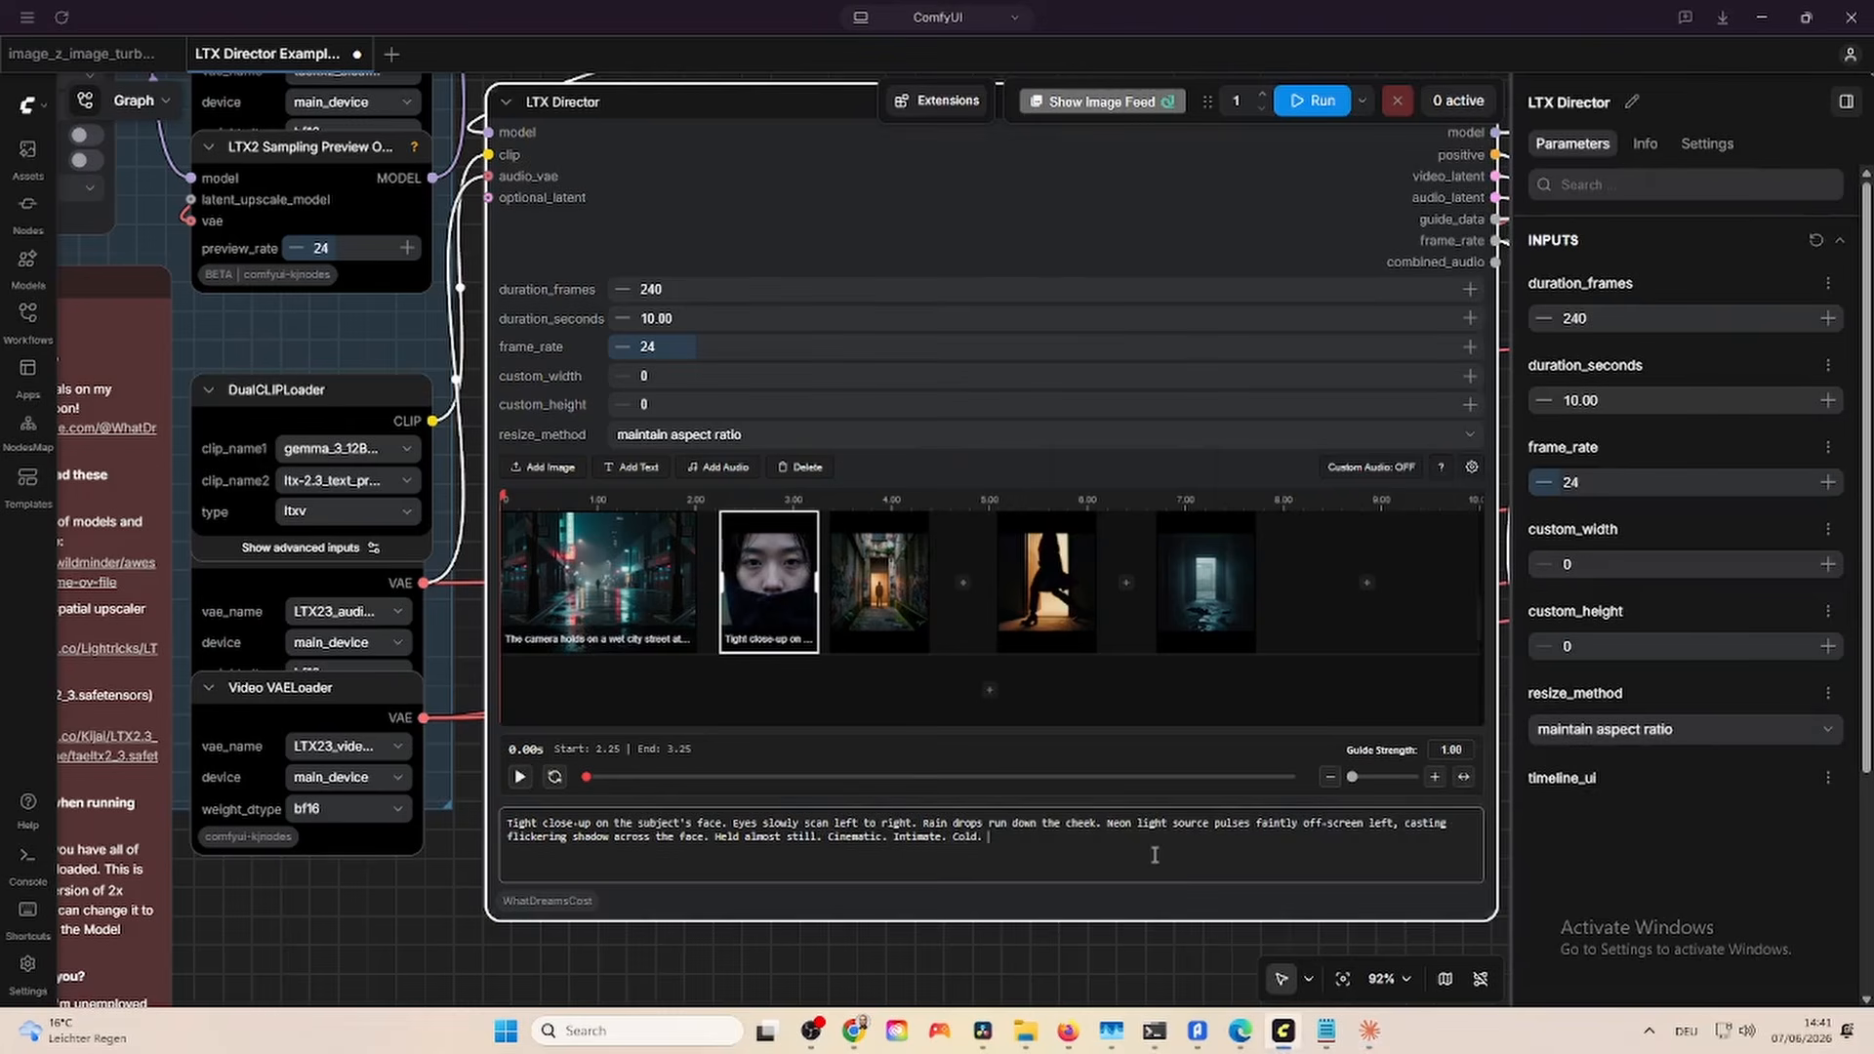
key("ctrl+v")
Rearrange the timeline so the face segment spans 2.00 to 4.00 s and the glowing-door alley segment spans 4.00 to 6.00 s.
left_click_drag(1210, 562, 1430, 565)
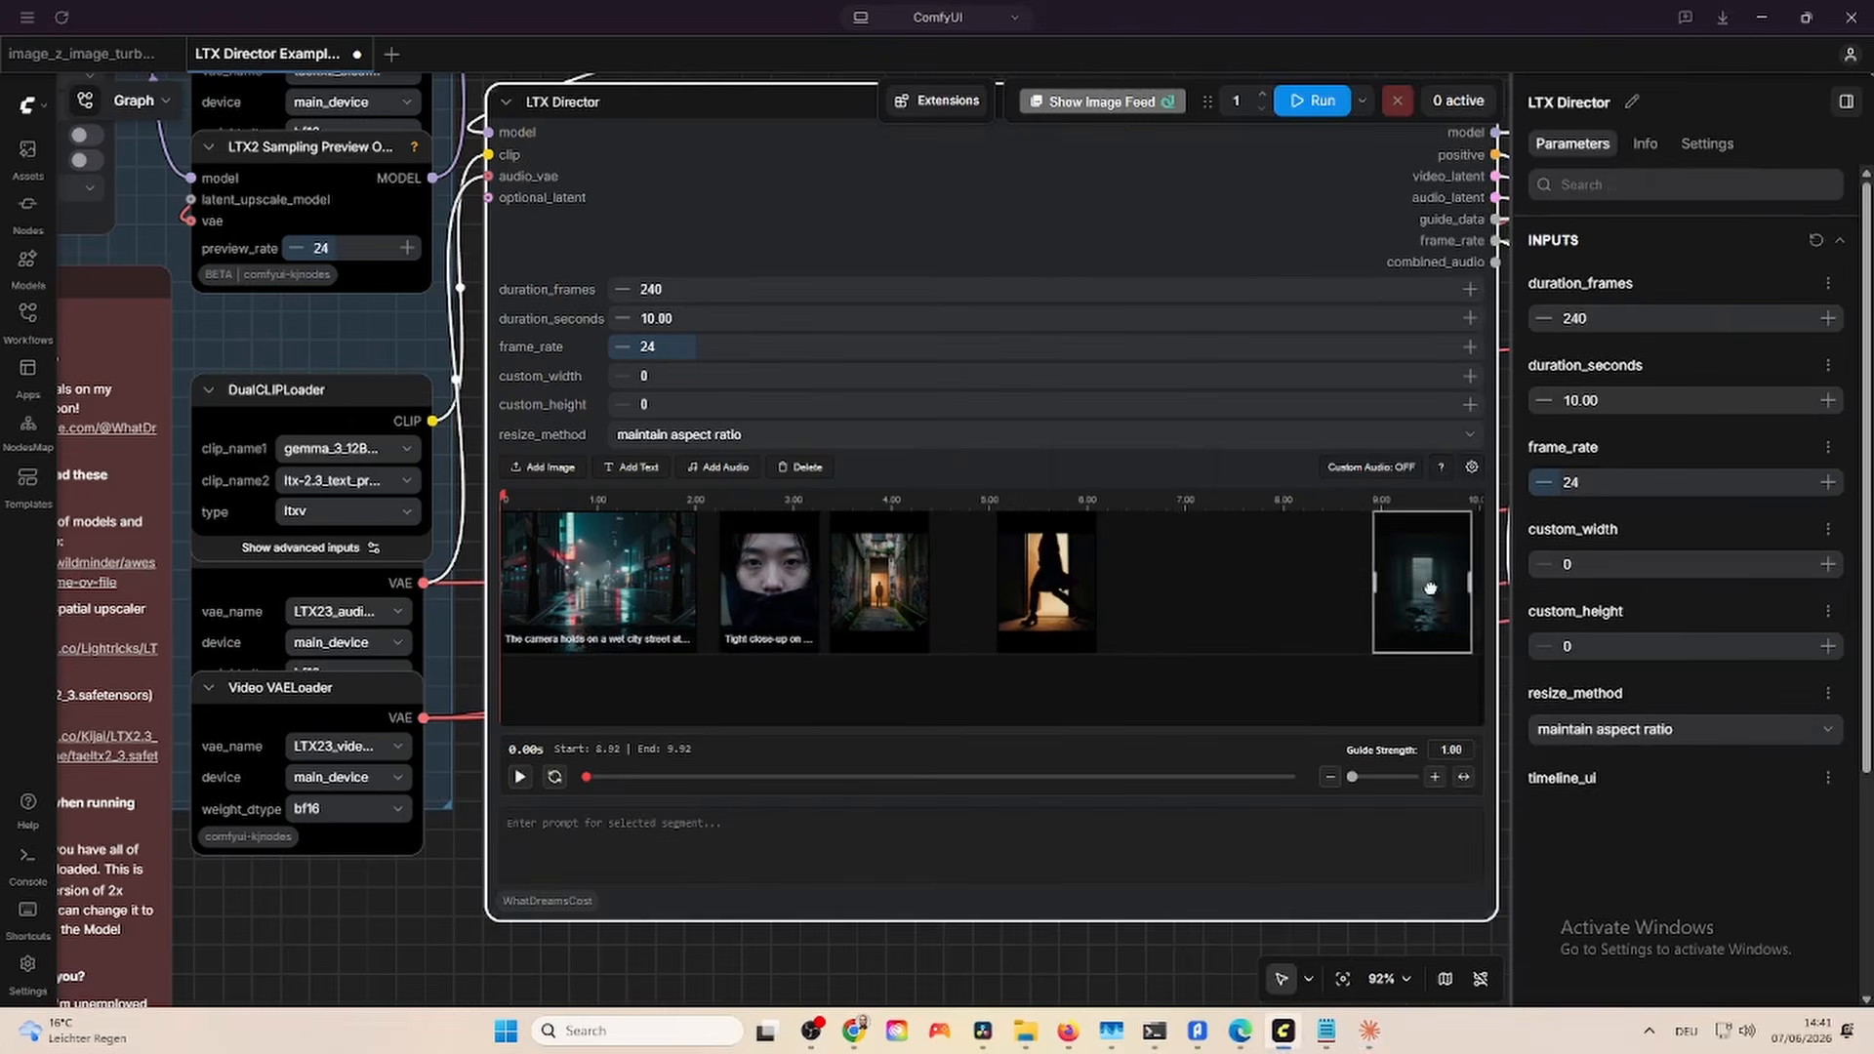
left_click_drag(904, 559, 1094, 559)
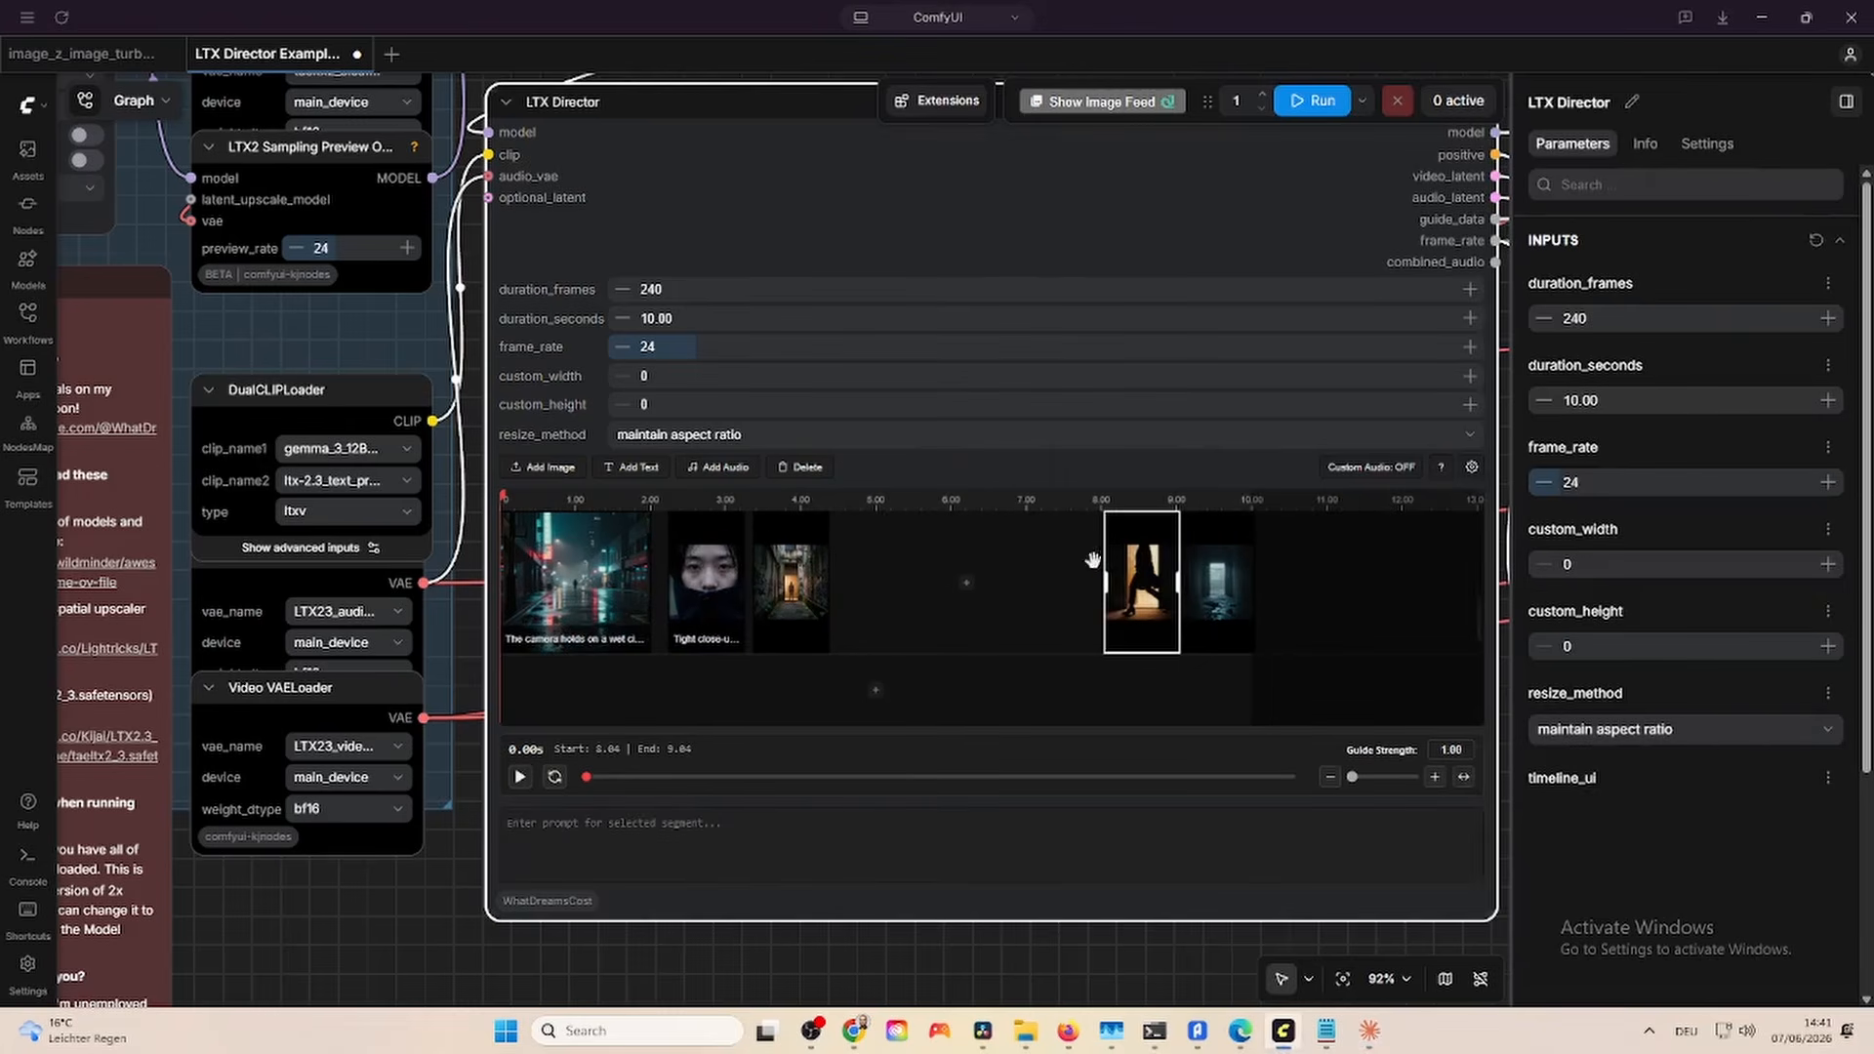
left_click_drag(783, 573, 925, 577)
left_click_drag(699, 574, 801, 573)
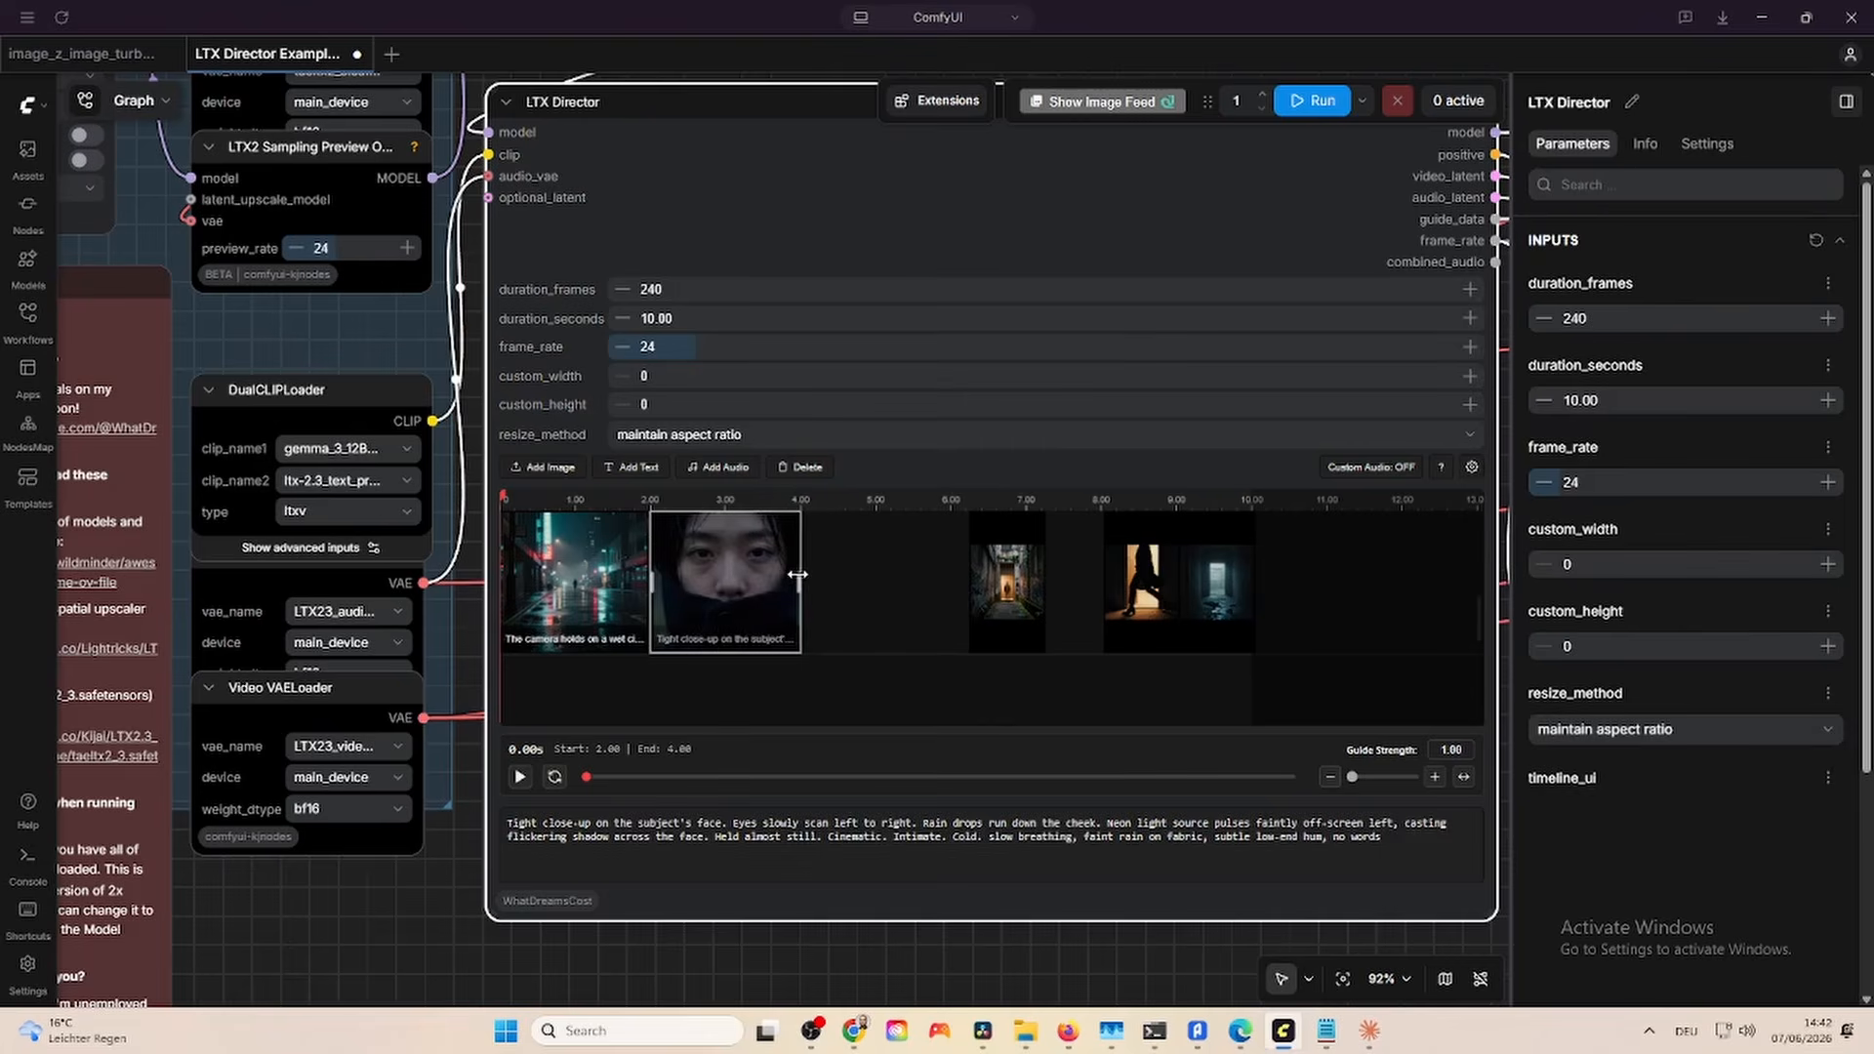
left_click(1004, 566)
left_click_drag(851, 565, 944, 577)
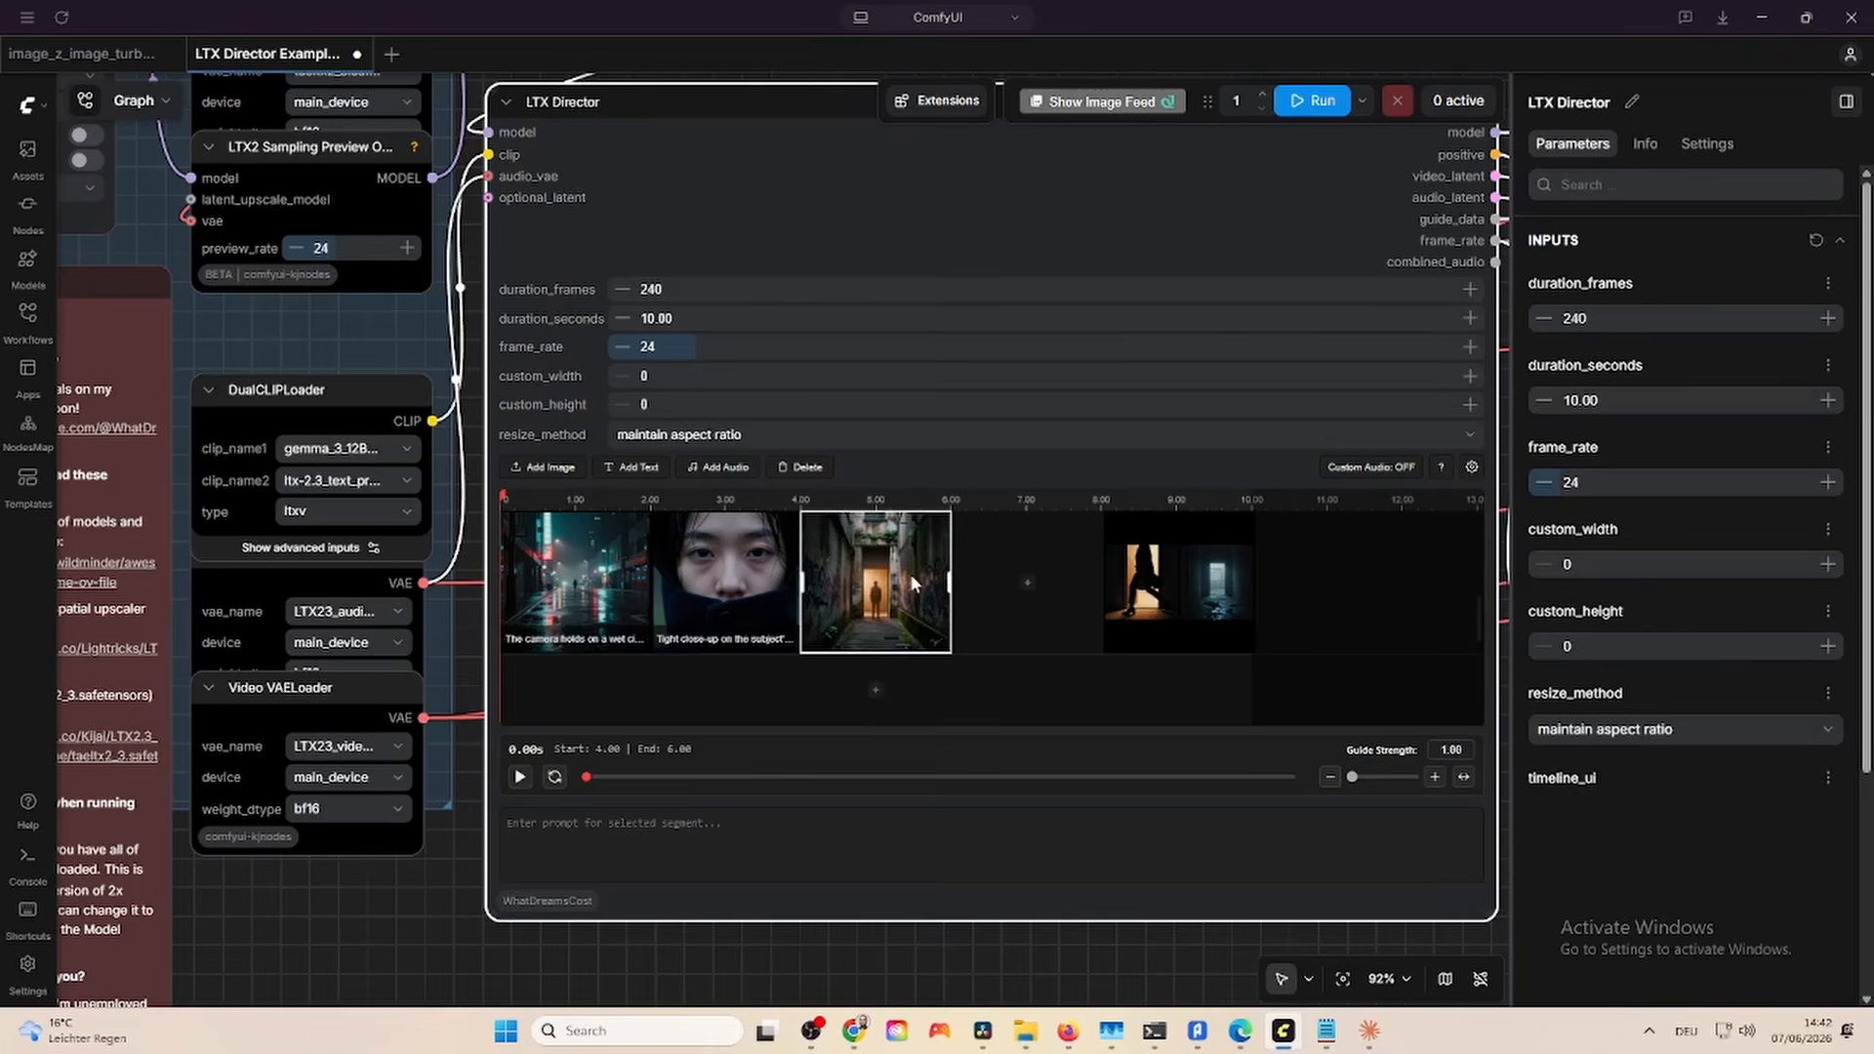
Set the alley segment's prompt to the LTX-2.3 video prompt of "SCENE 3 — The Glowing Door" copied from the Claude chat.
left_click(1369, 1031)
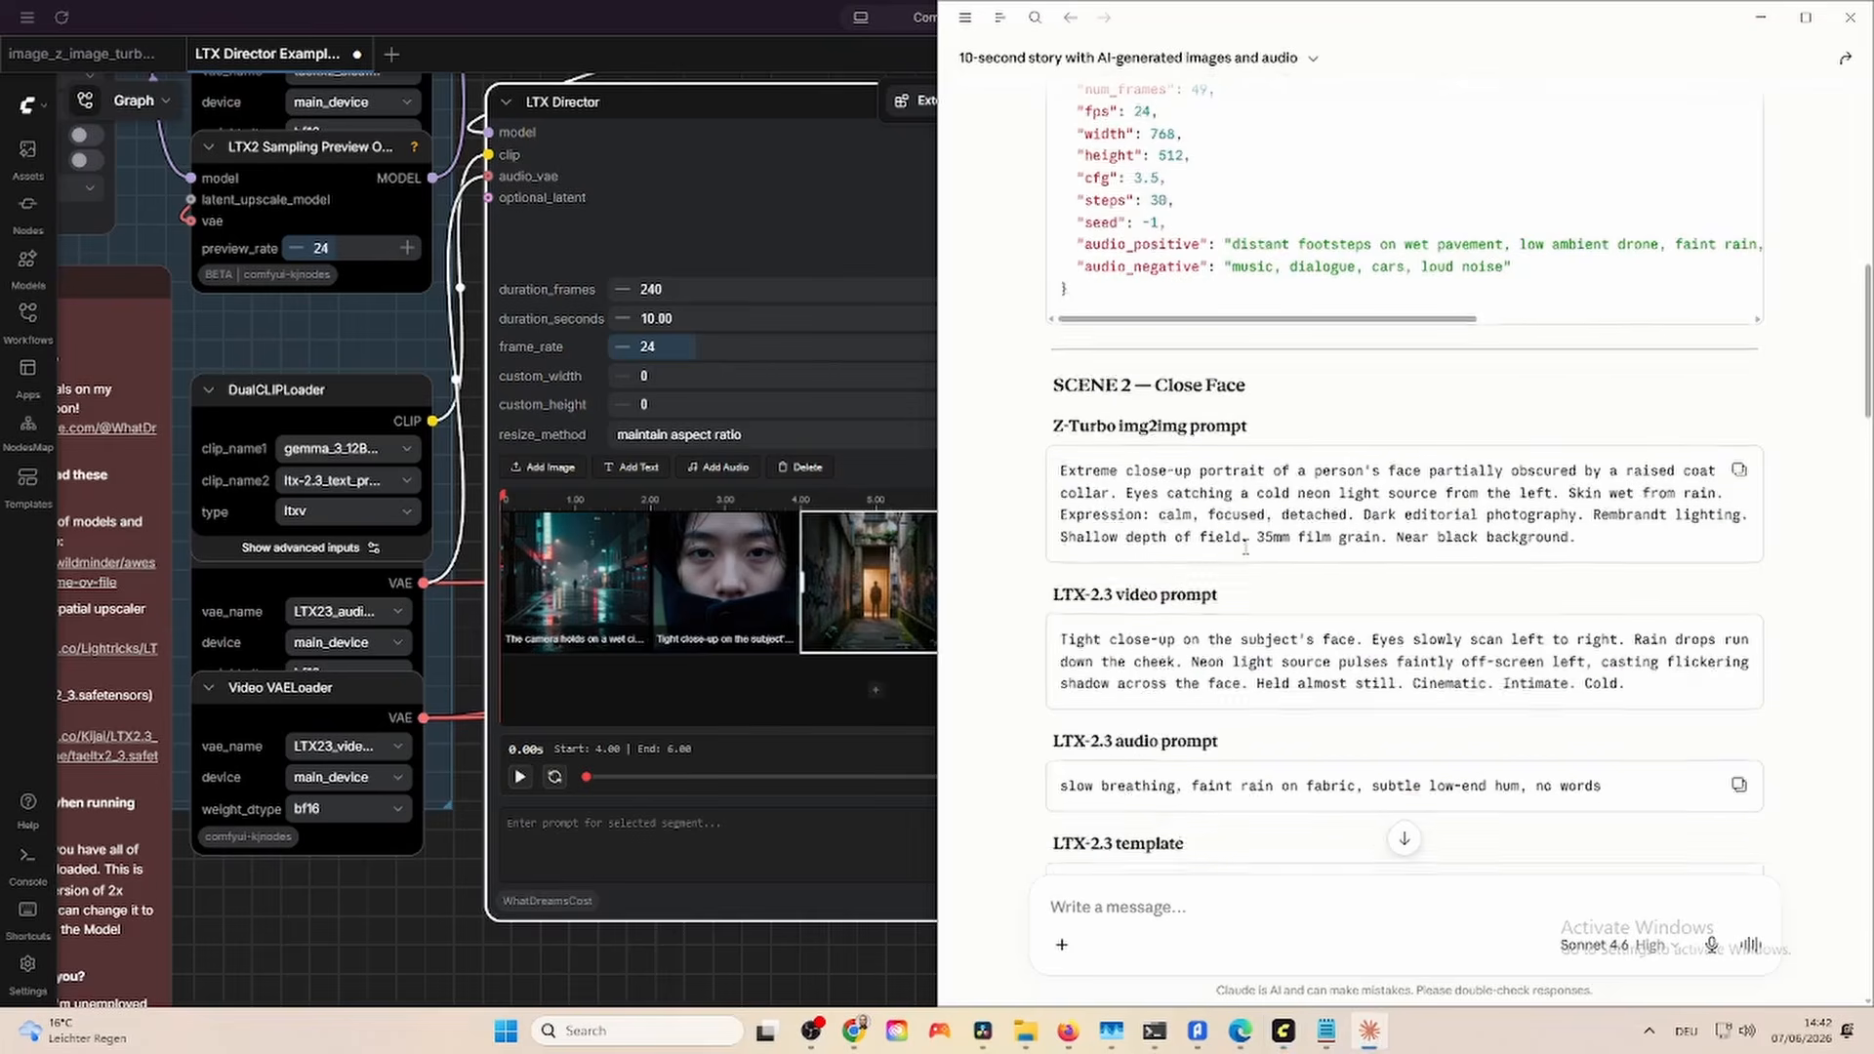
scroll(1245, 554, "down", 3)
scroll(1244, 554, "down", 6)
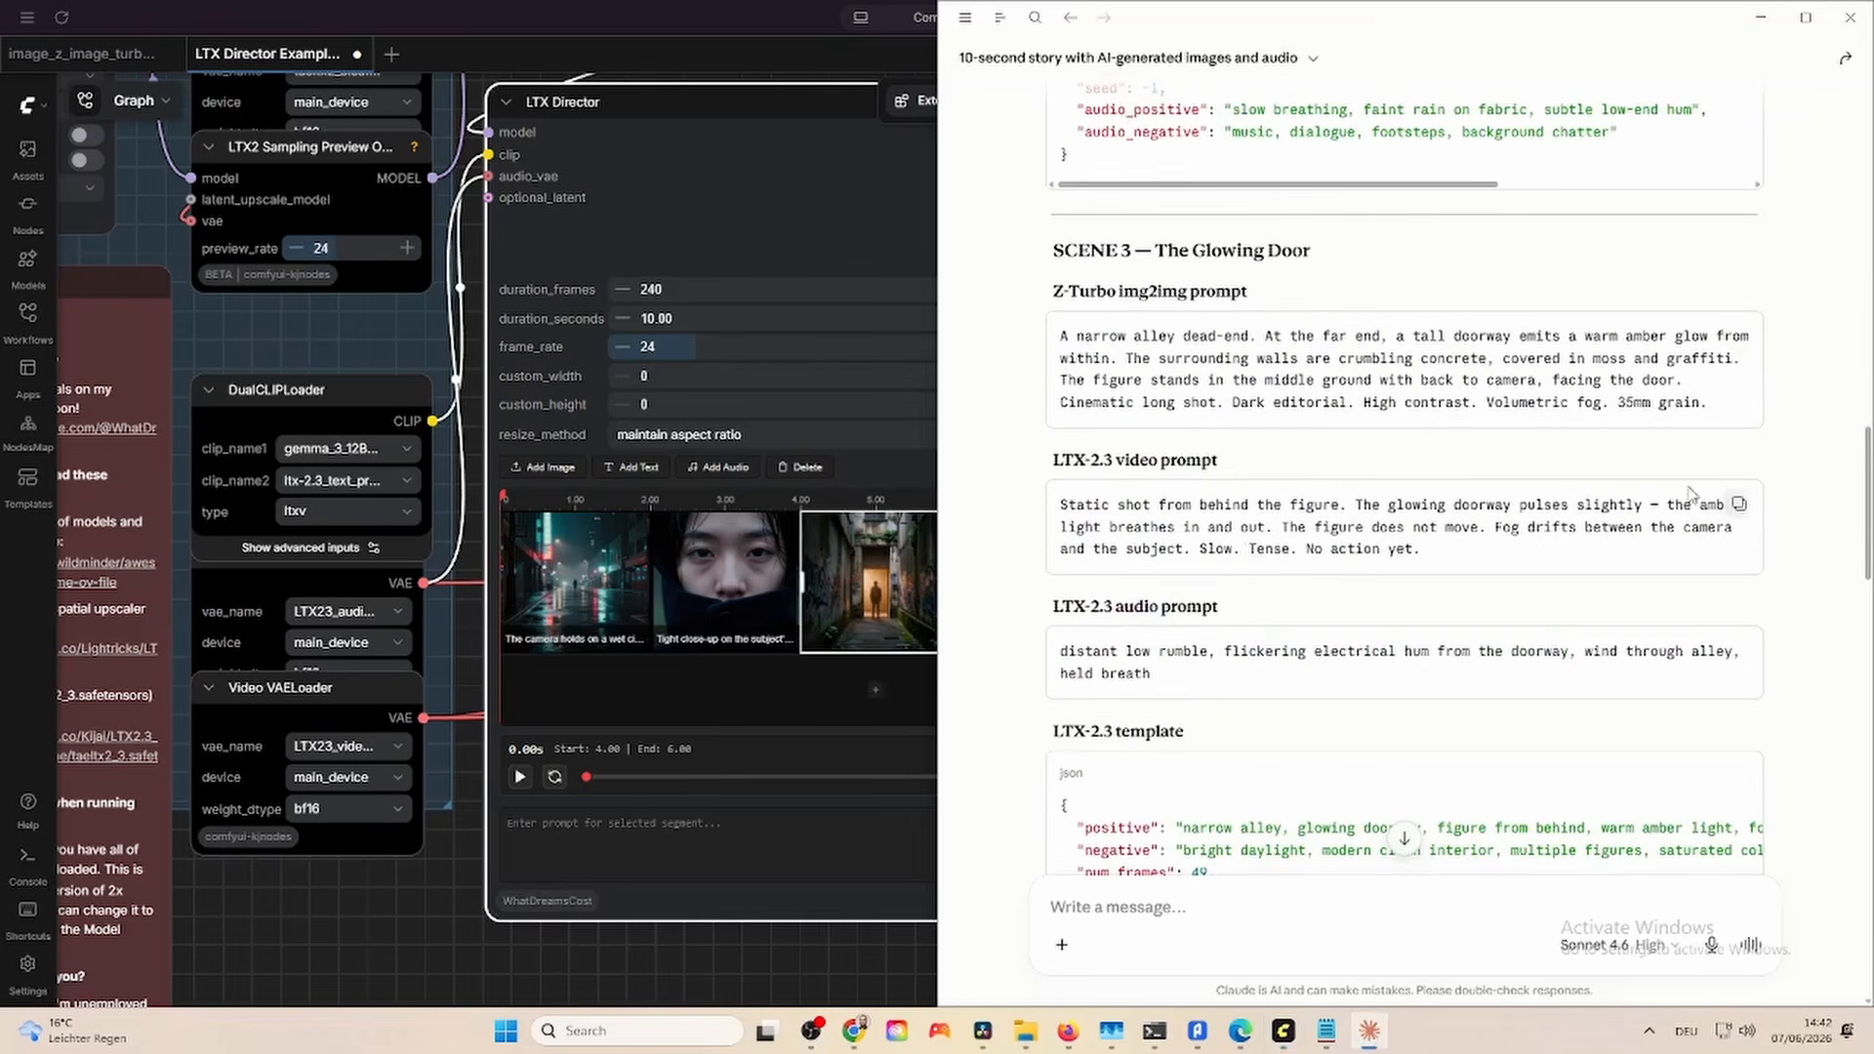
left_click(757, 823)
key("ctrl+v")
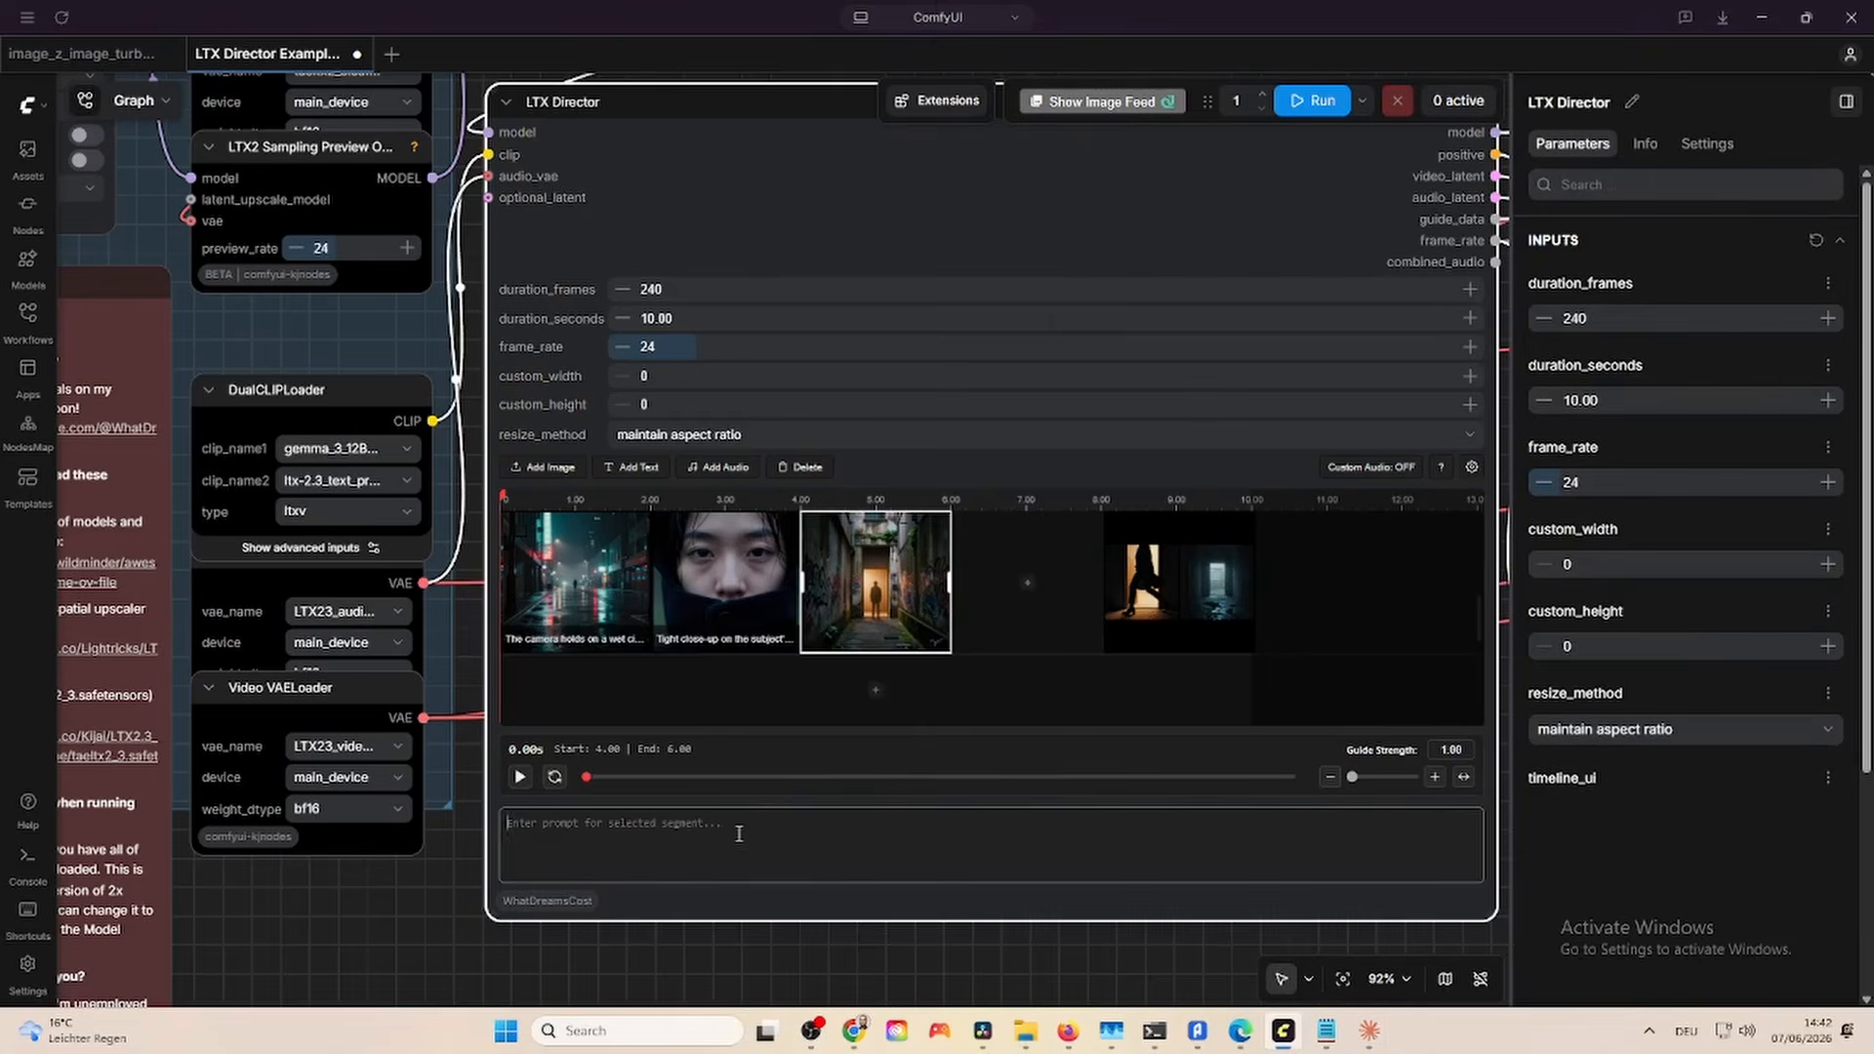
Append Scene 3's audio prompt "distant low rumble, flickering electrical hum from the doorway, wind through alley, held breath" from Claude to the alley segment's prompt.
left_click(1369, 1031)
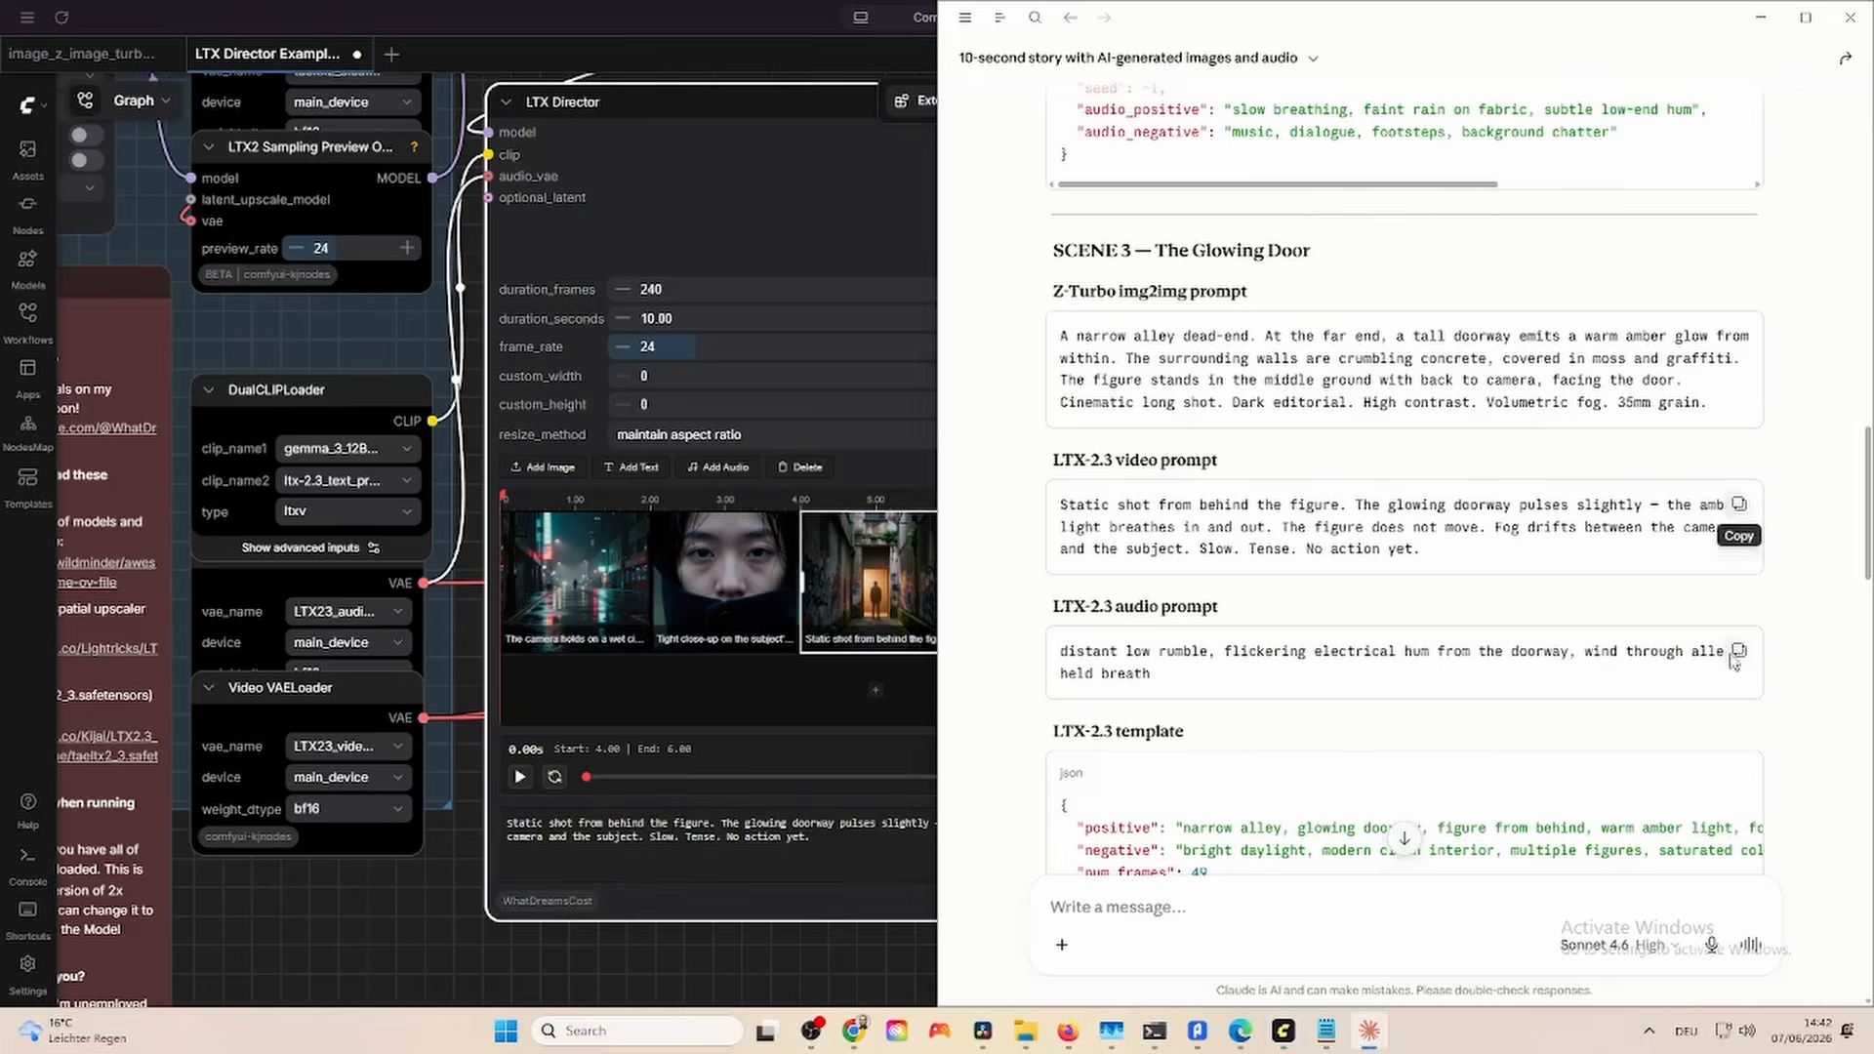
left_click(844, 866)
key("ctrl+v")
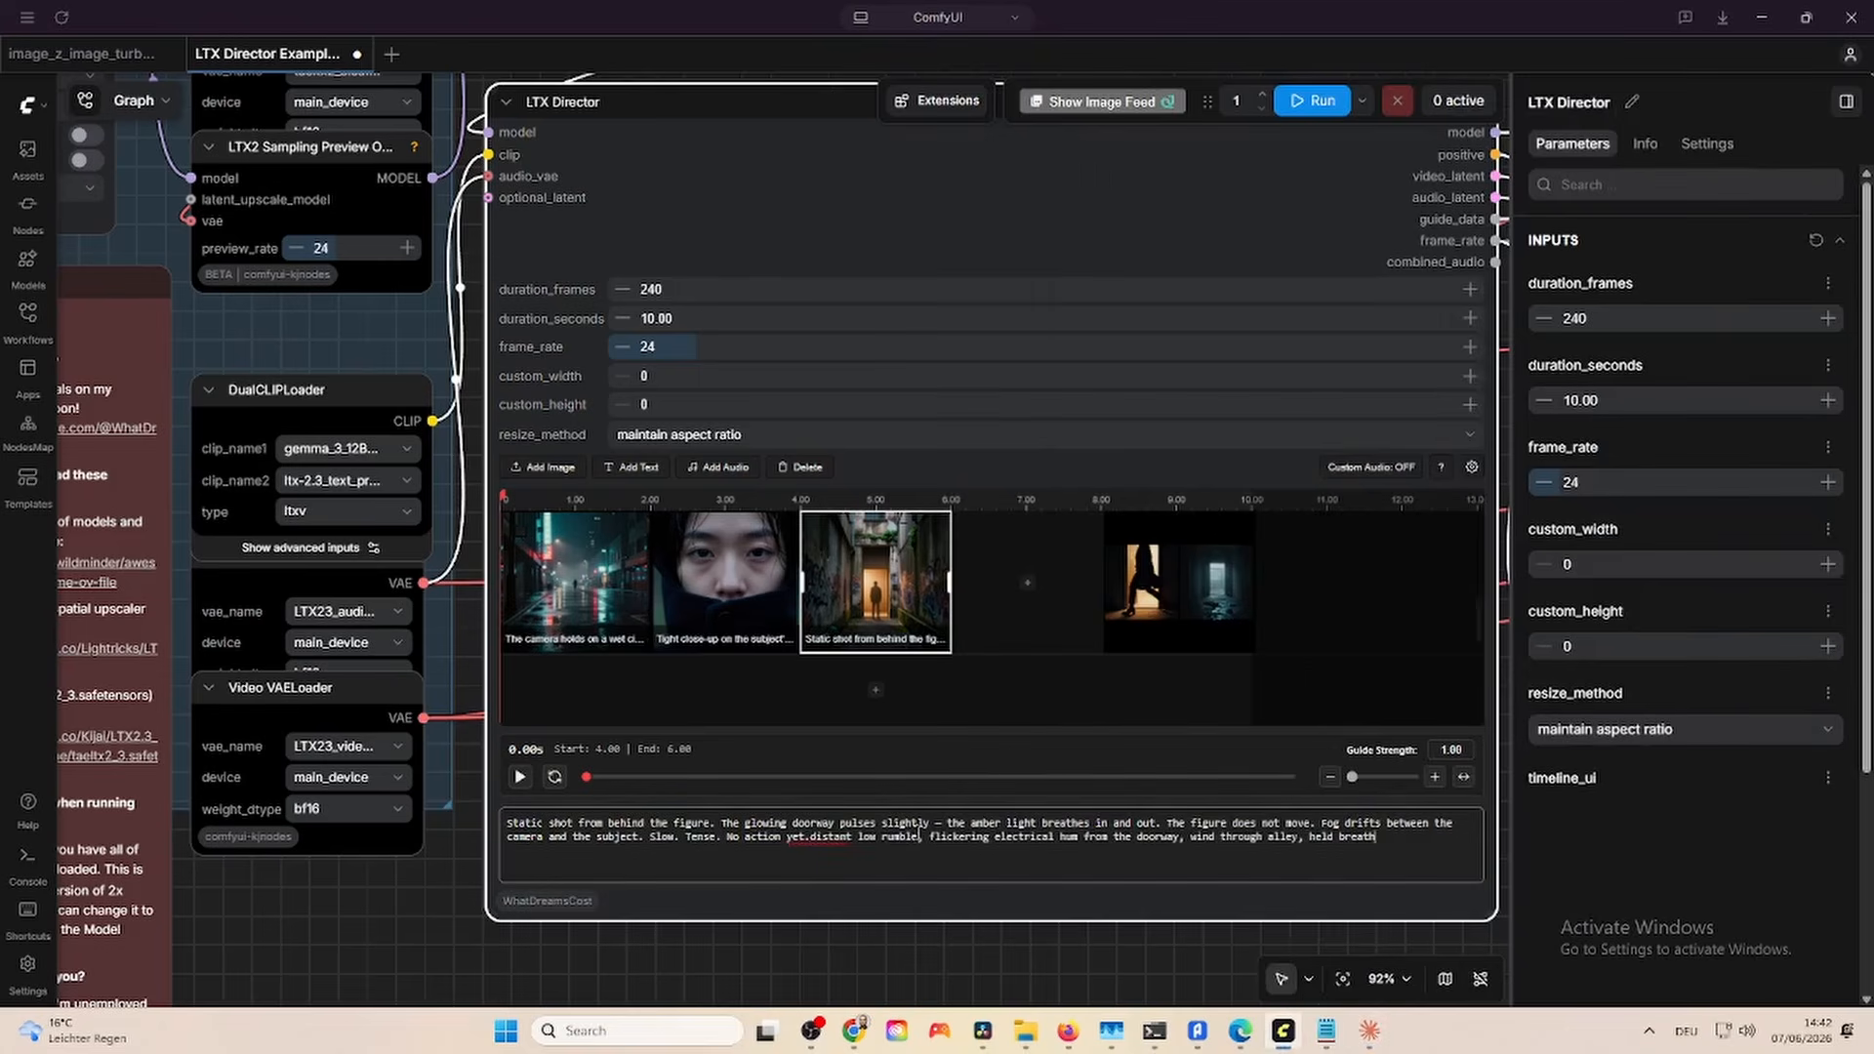
Fit the stepping-figure segment to 6.00 to 8.00 s and give it the LTX-2.3 video prompt of "SCENE 4 — Stepping Through" from Claude.
left_click_drag(1155, 576, 952, 586)
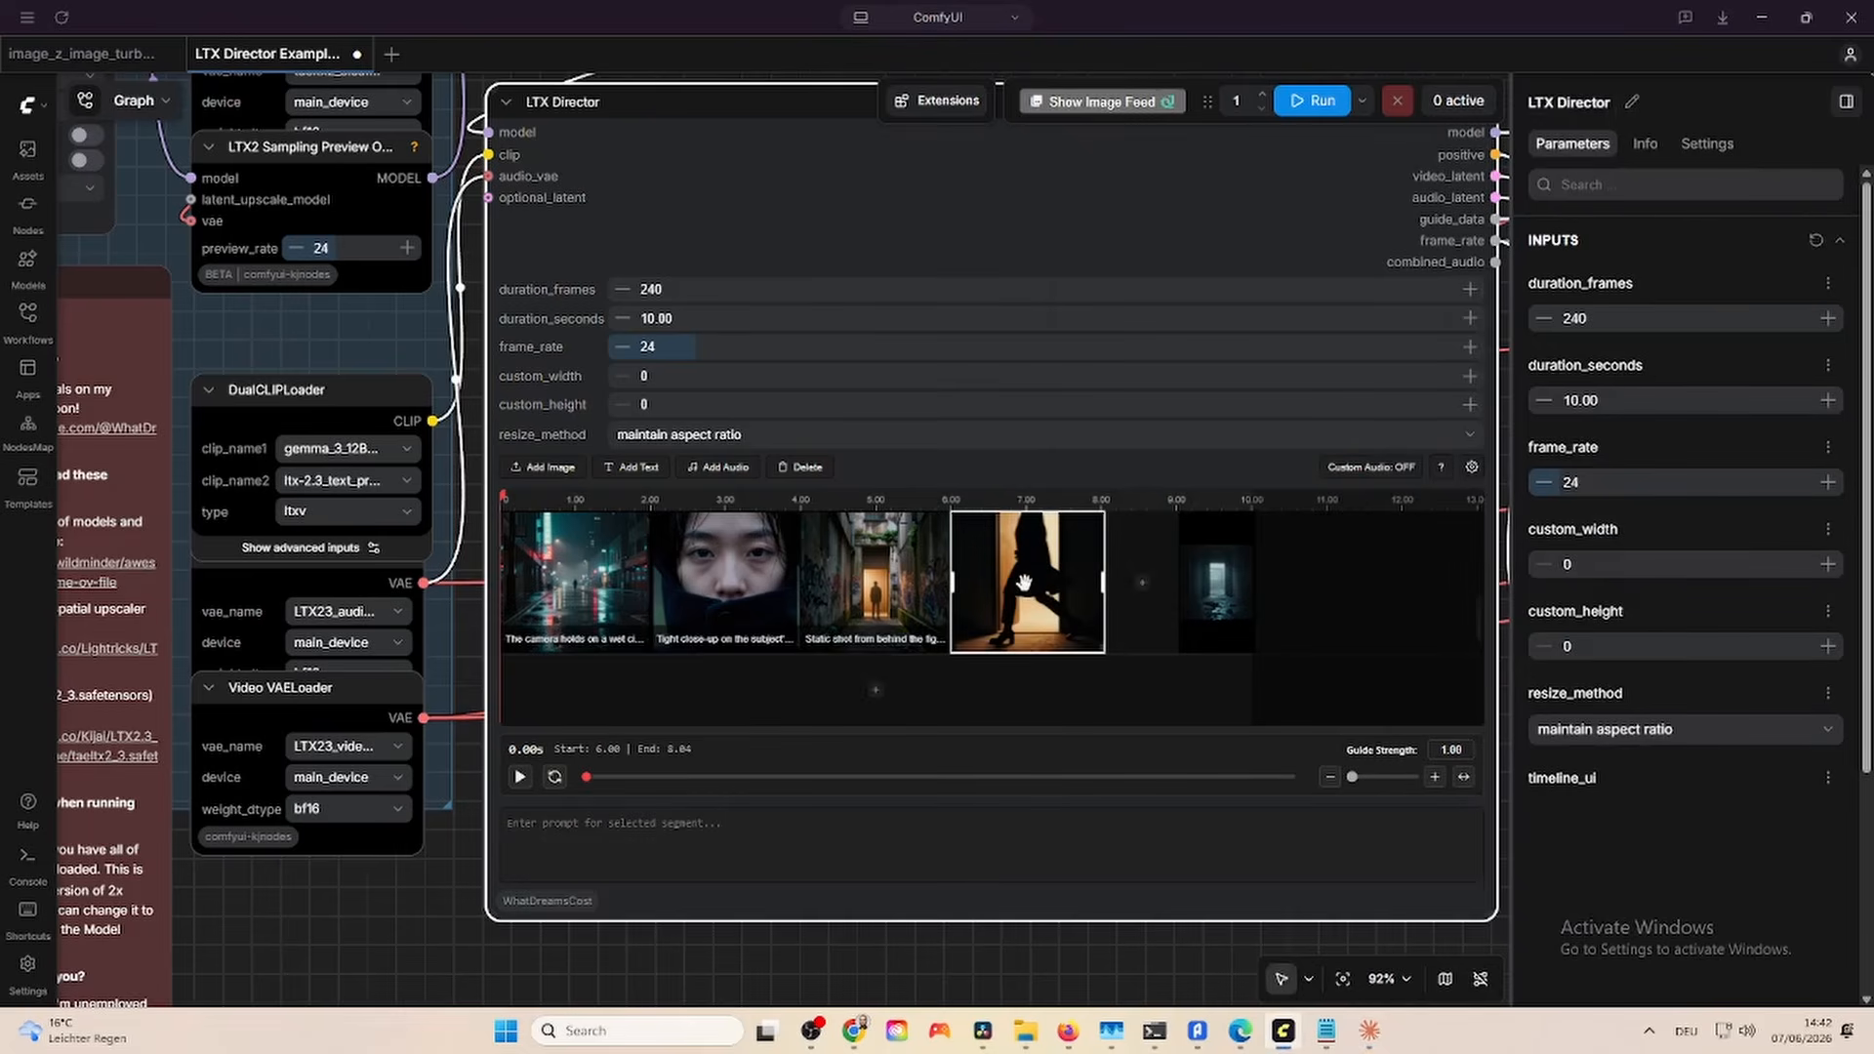
left_click_drag(1100, 587, 1098, 587)
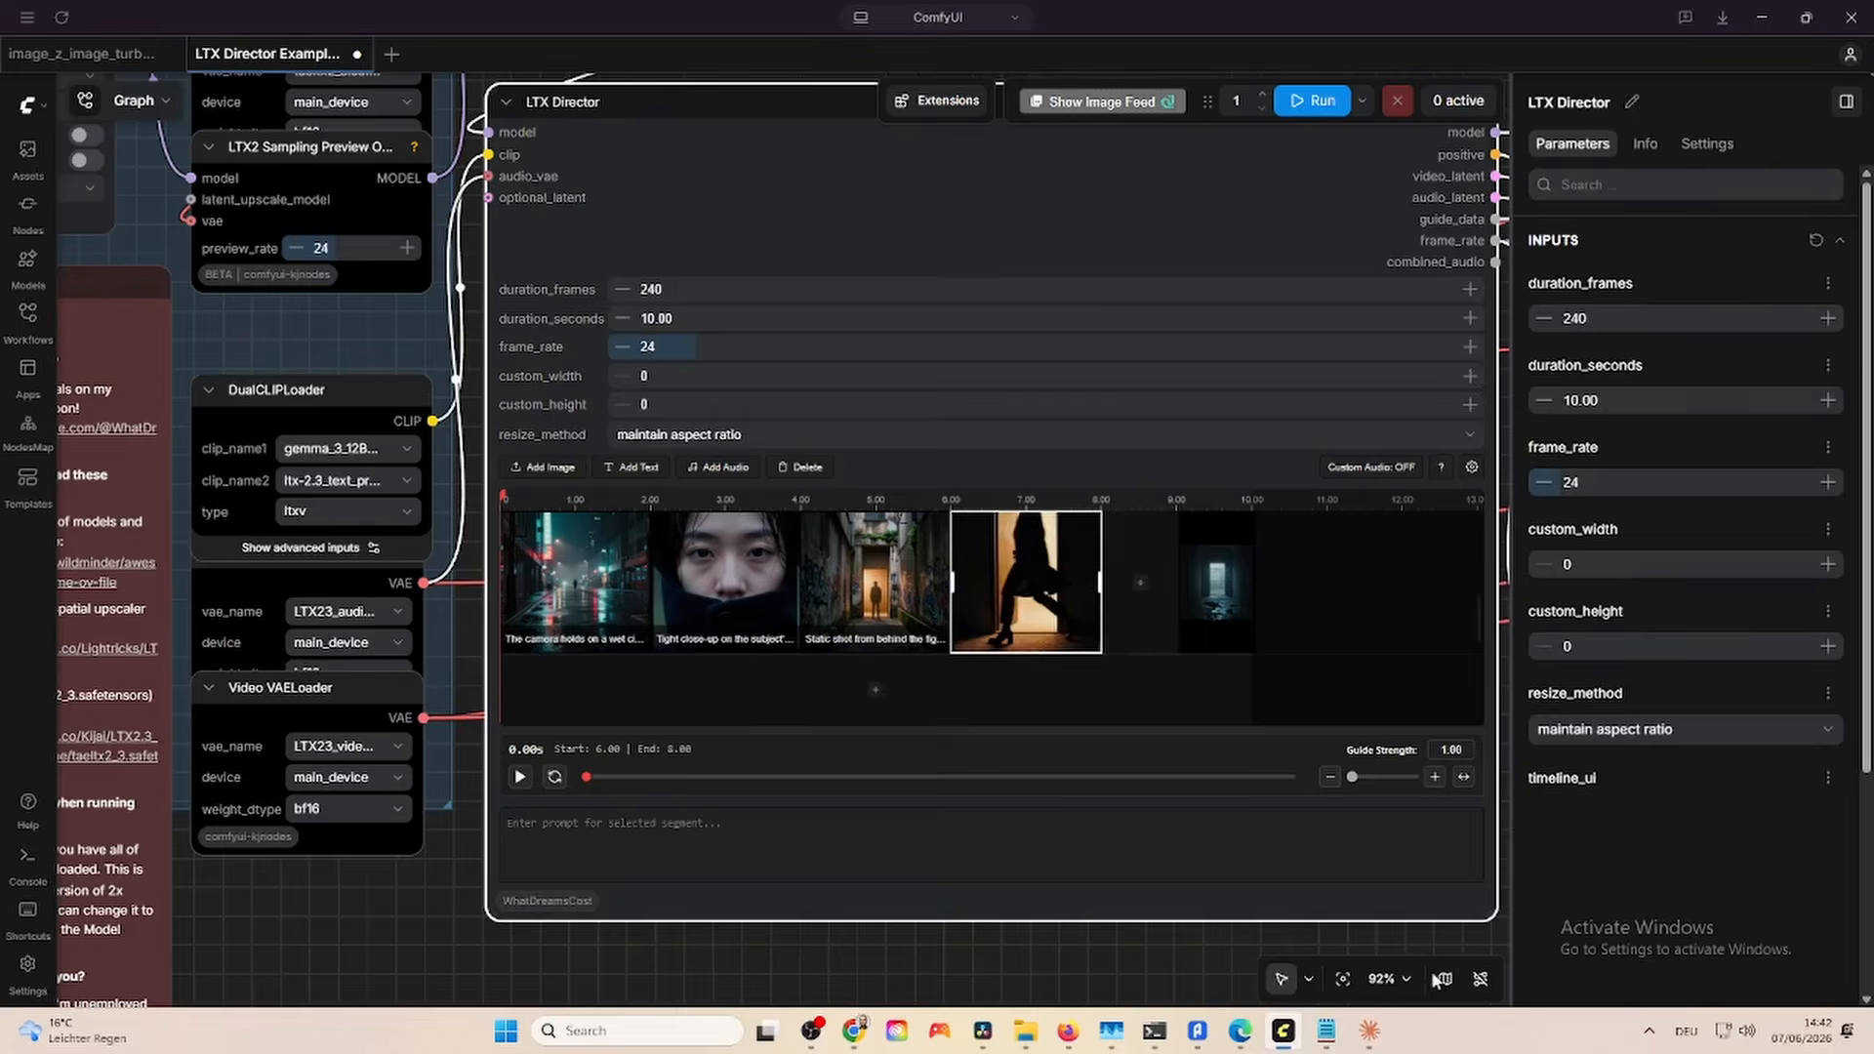
left_click(1371, 1030)
scroll(1387, 708, "down", 5)
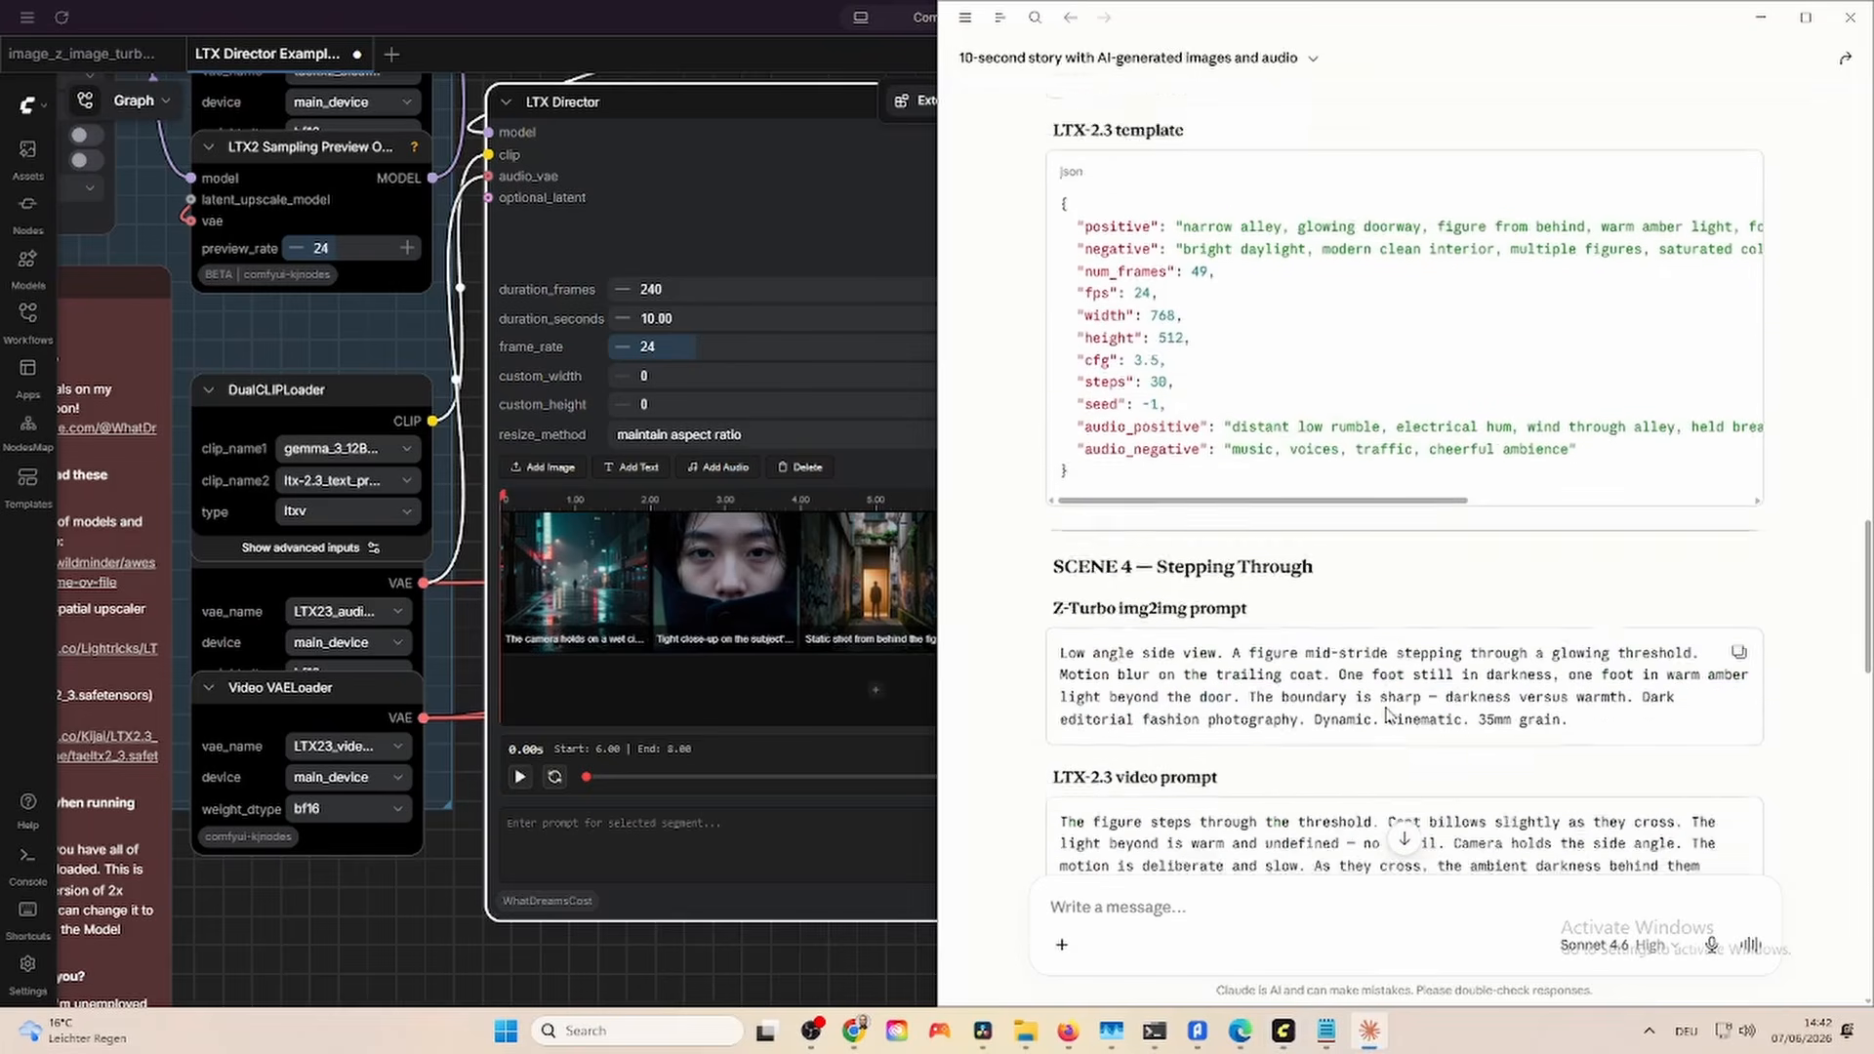
scroll(1390, 716, "down", 1)
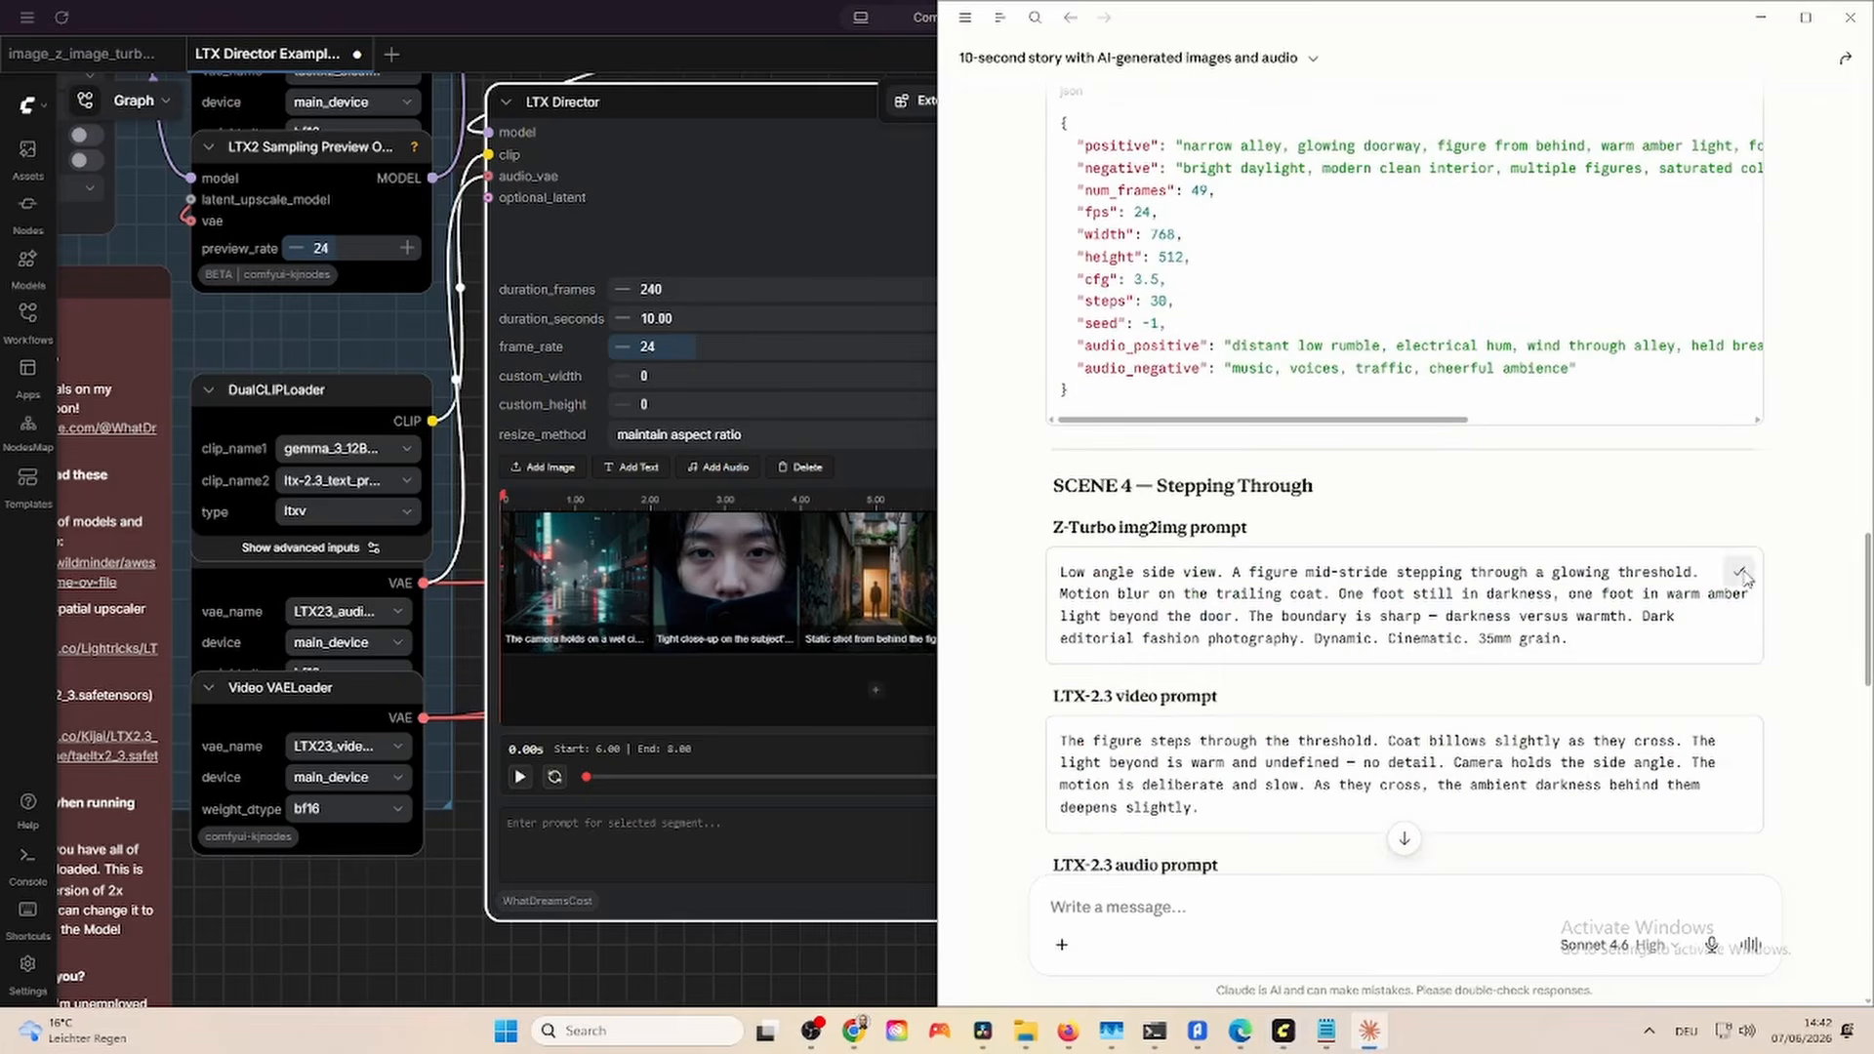
left_click(1740, 734)
left_click(815, 823)
key("ctrl+v")
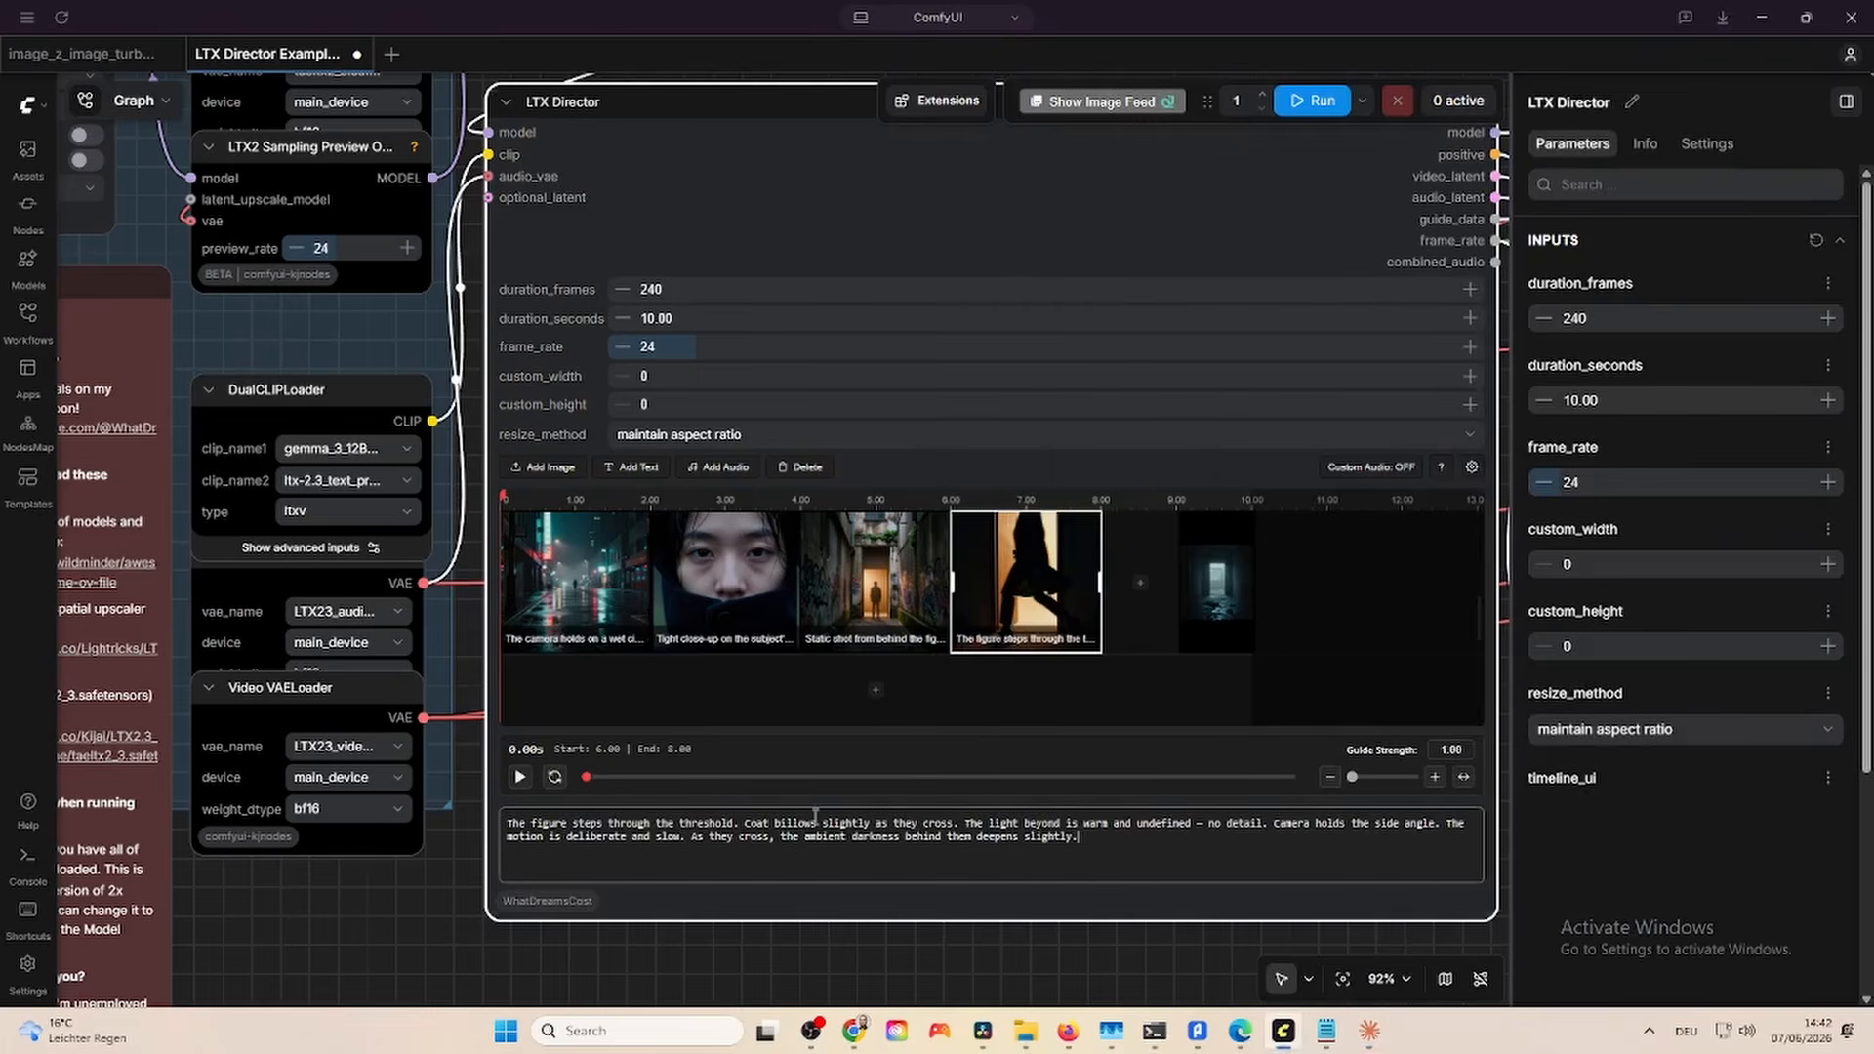
Append Scene 4's audio prompt "single footstep, low thud, bass resonance as threshold is crossed, silence before" from Claude to the stepping-figure segment's prompt.
left_click(1370, 1033)
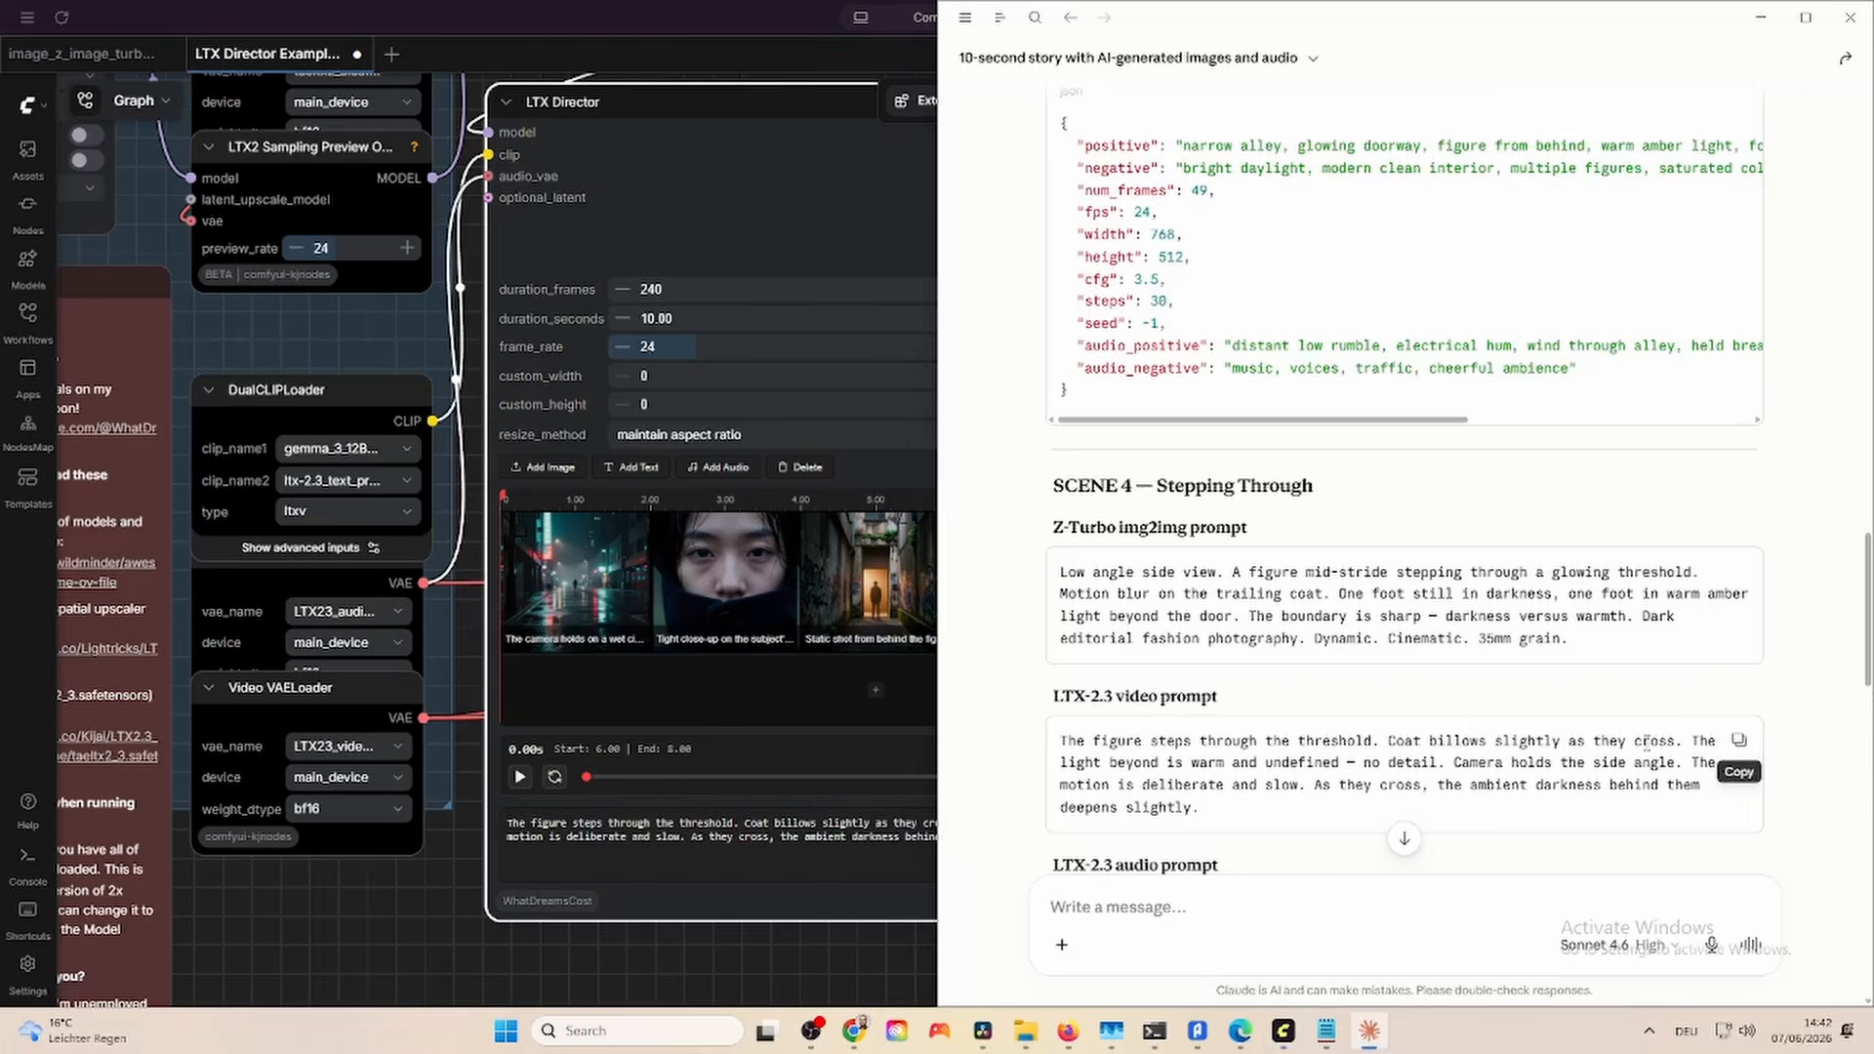
scroll(1639, 759, "down", 2)
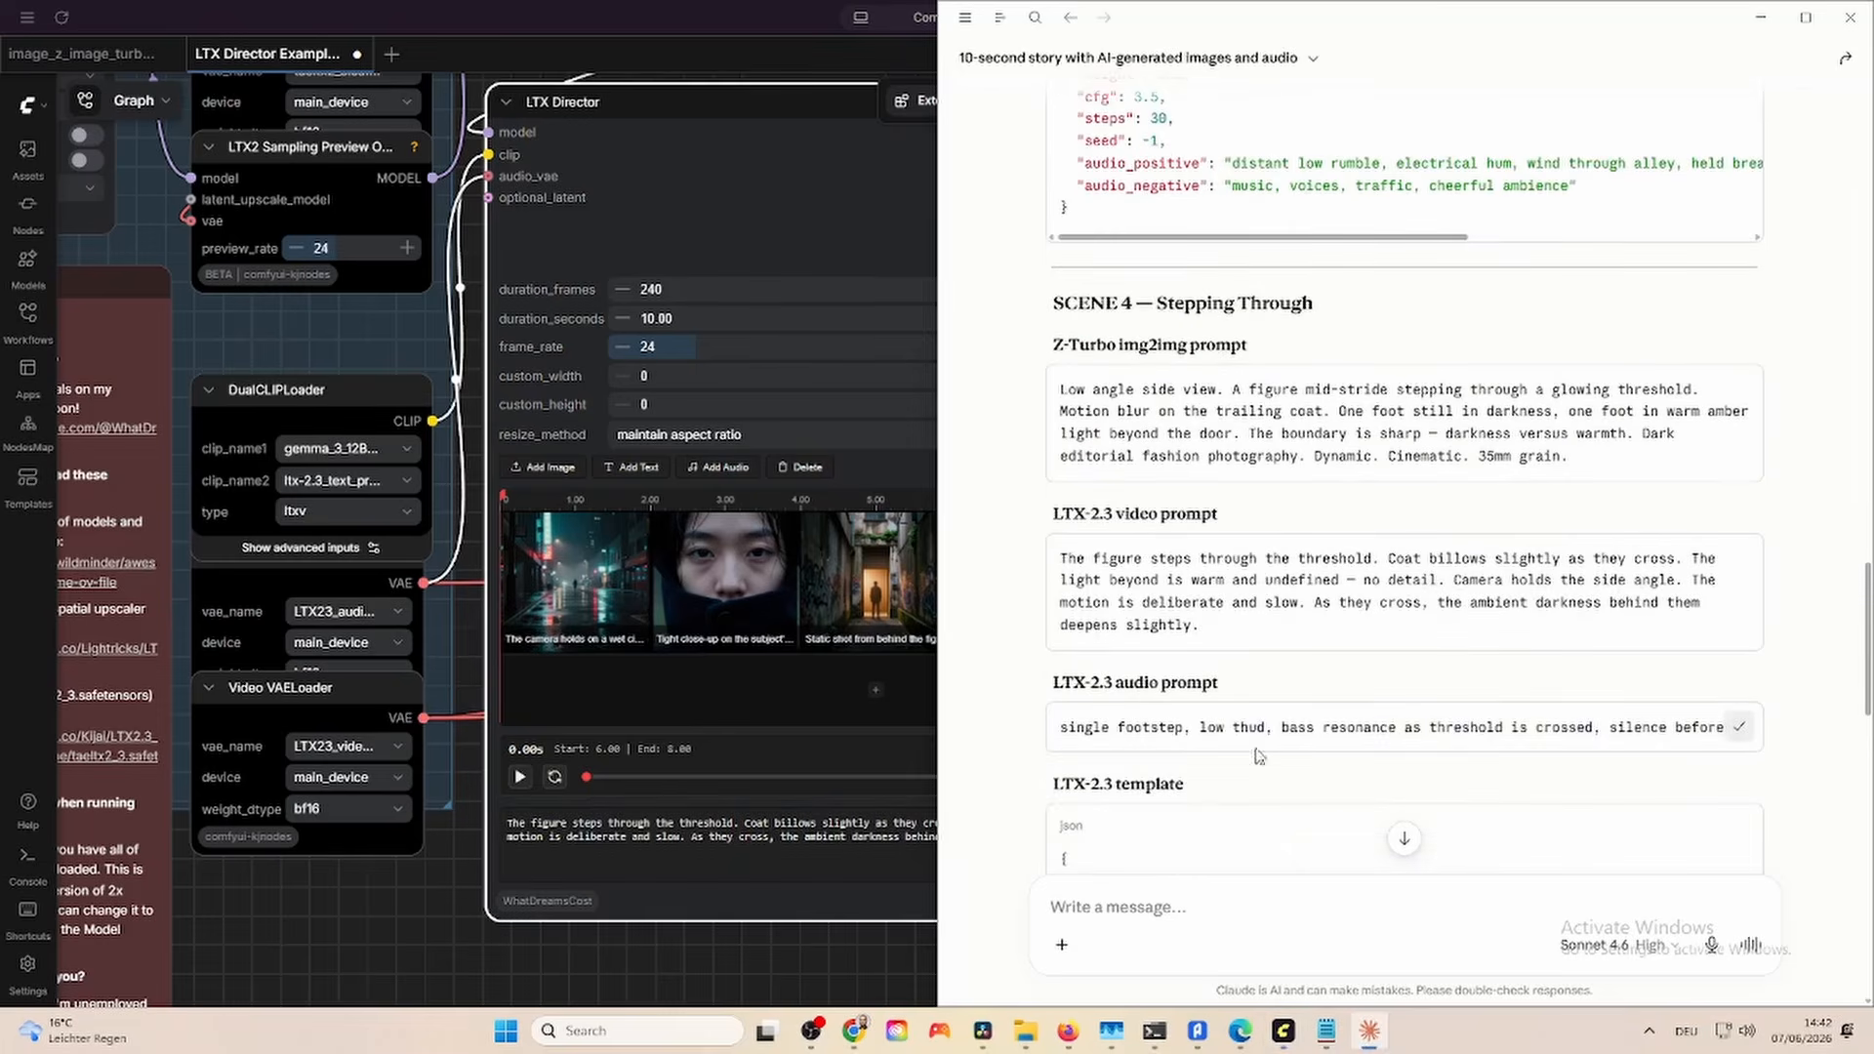
left_click(836, 841)
key("ctrl+v")
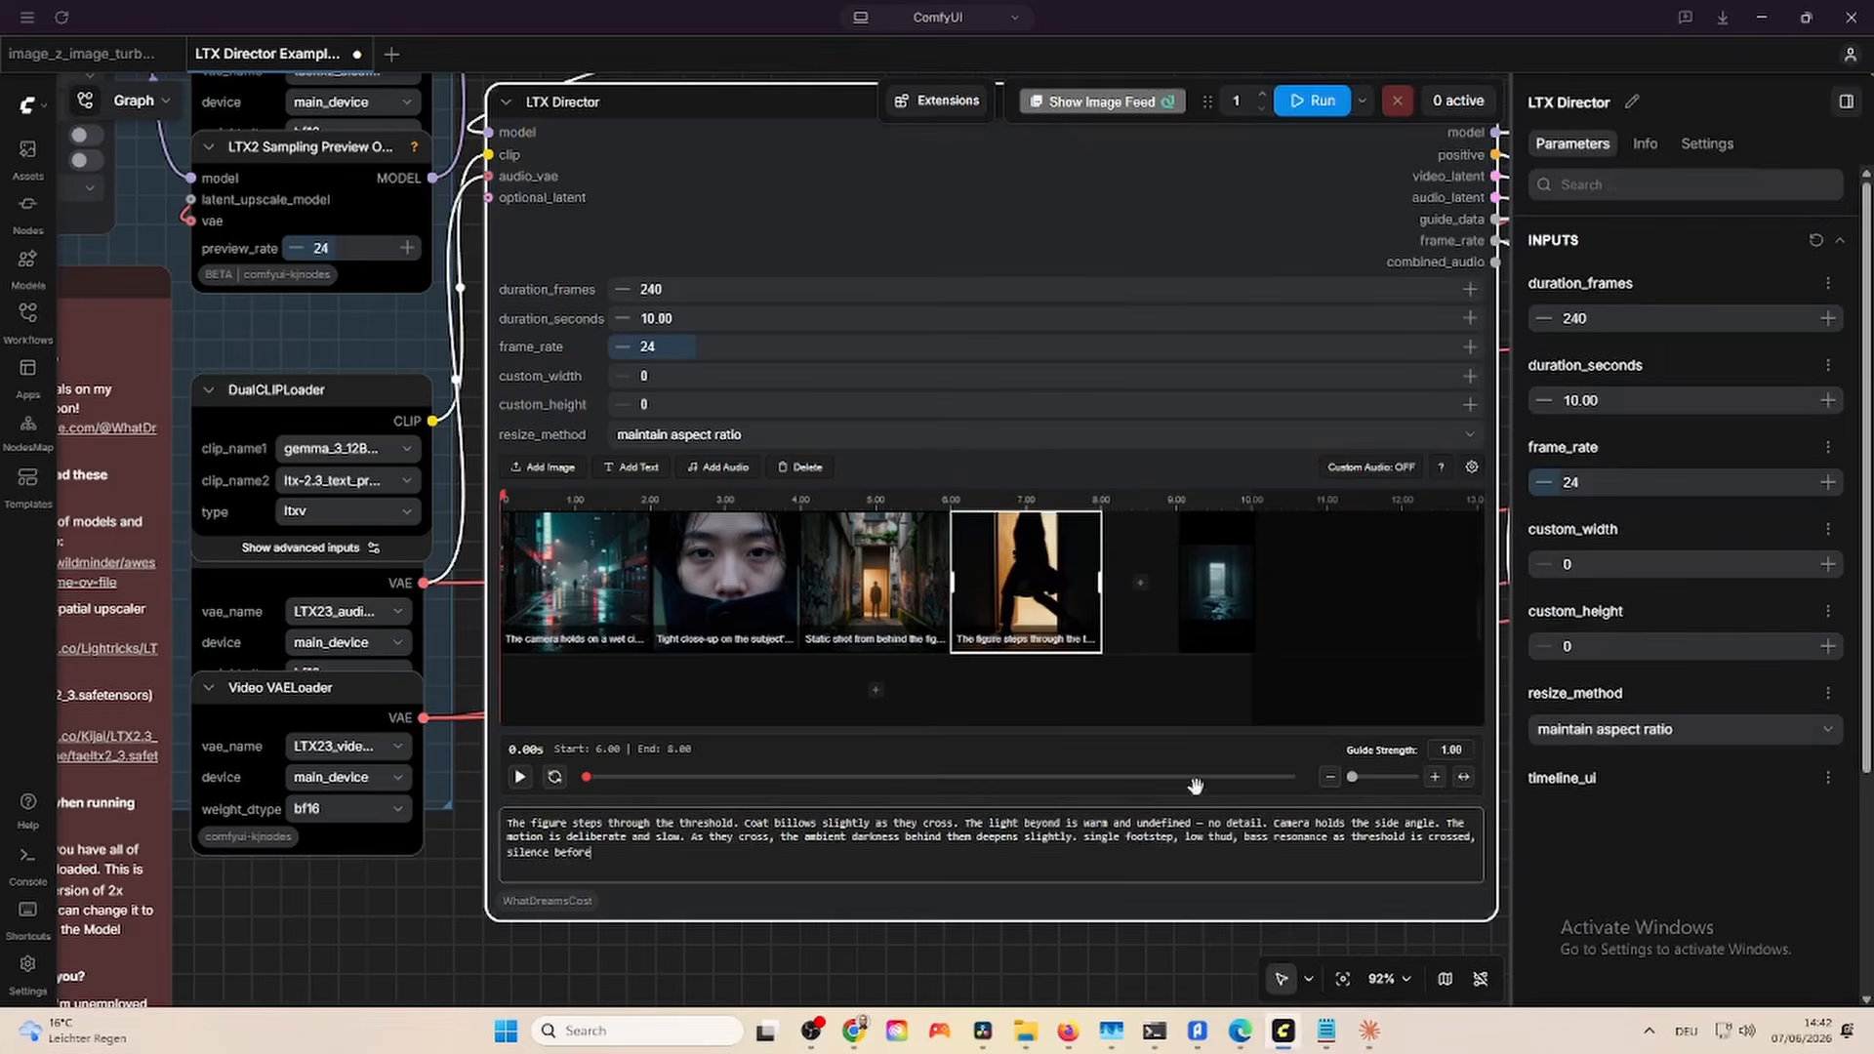
Fit the empty-alley segment to 8.00 to 10.00 s and give it the LTX-2.3 video prompt of "SCENE 5 — Silence" from Claude.
left_click_drag(1204, 610, 1340, 581)
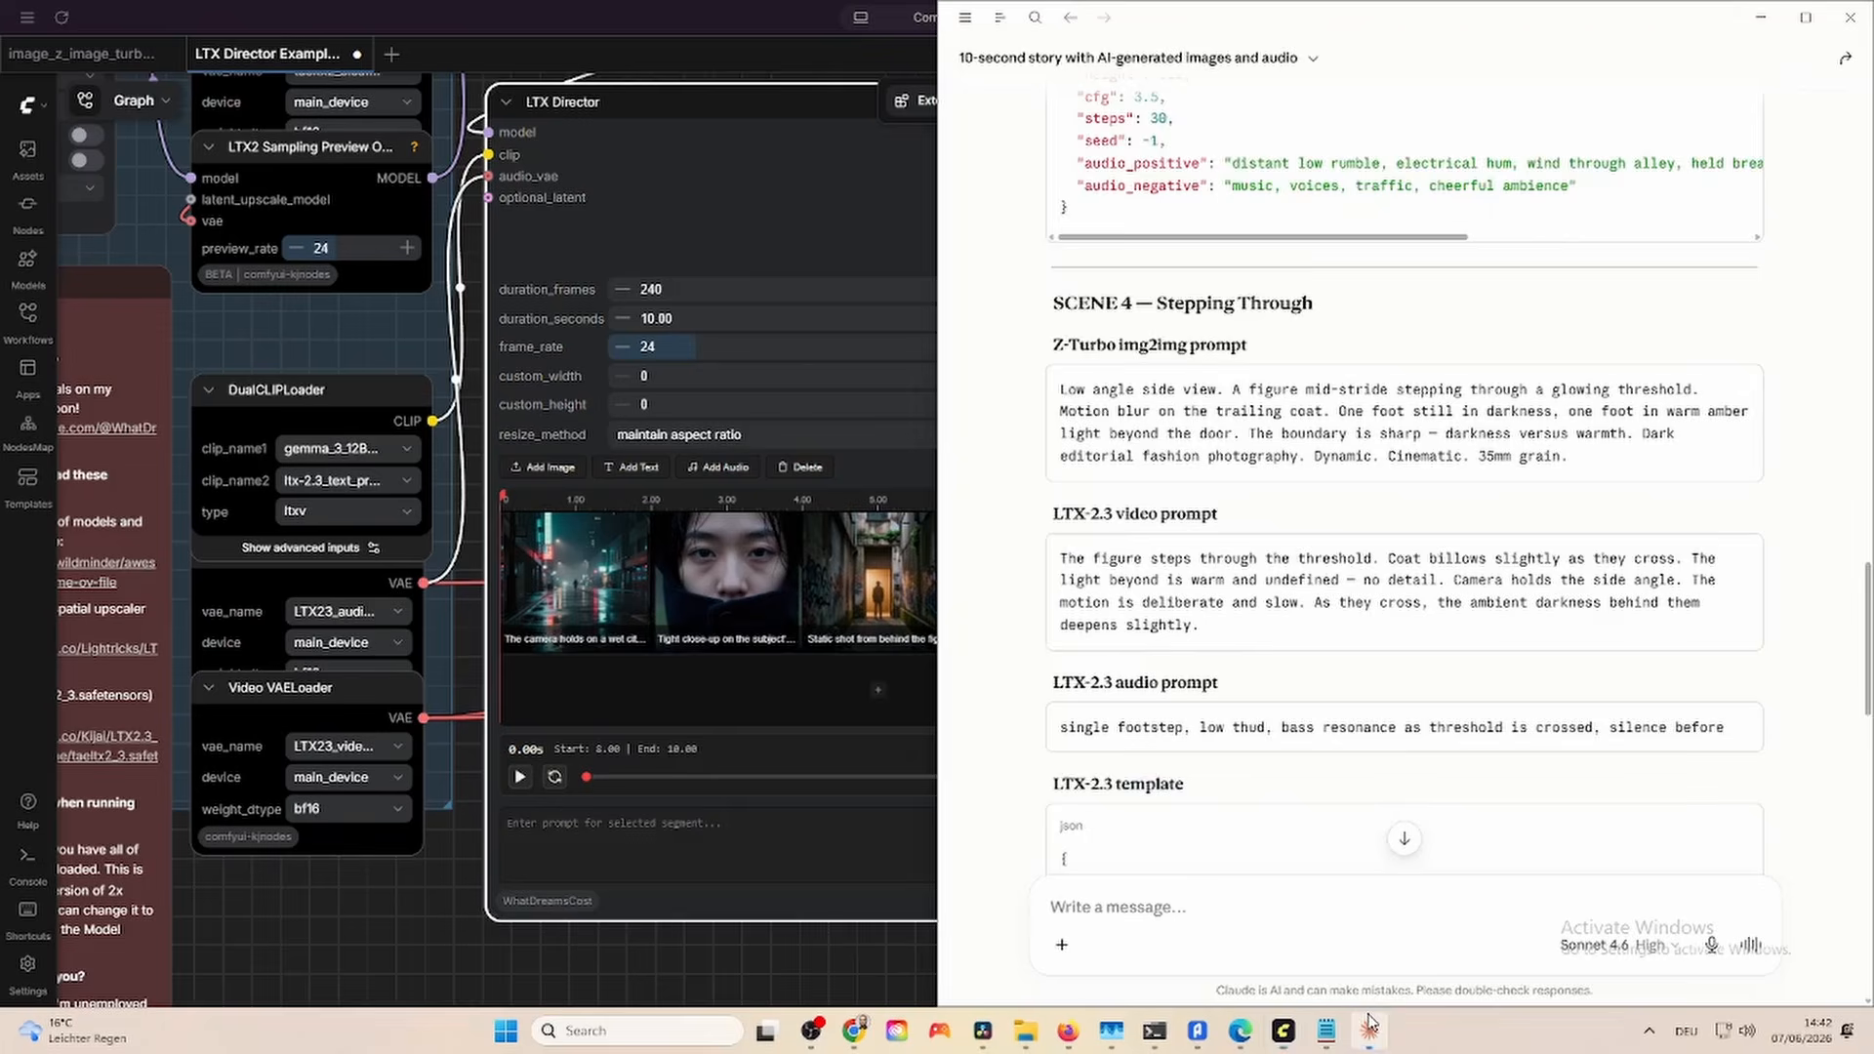
left_click(1370, 1030)
scroll(1404, 747, "down", 10)
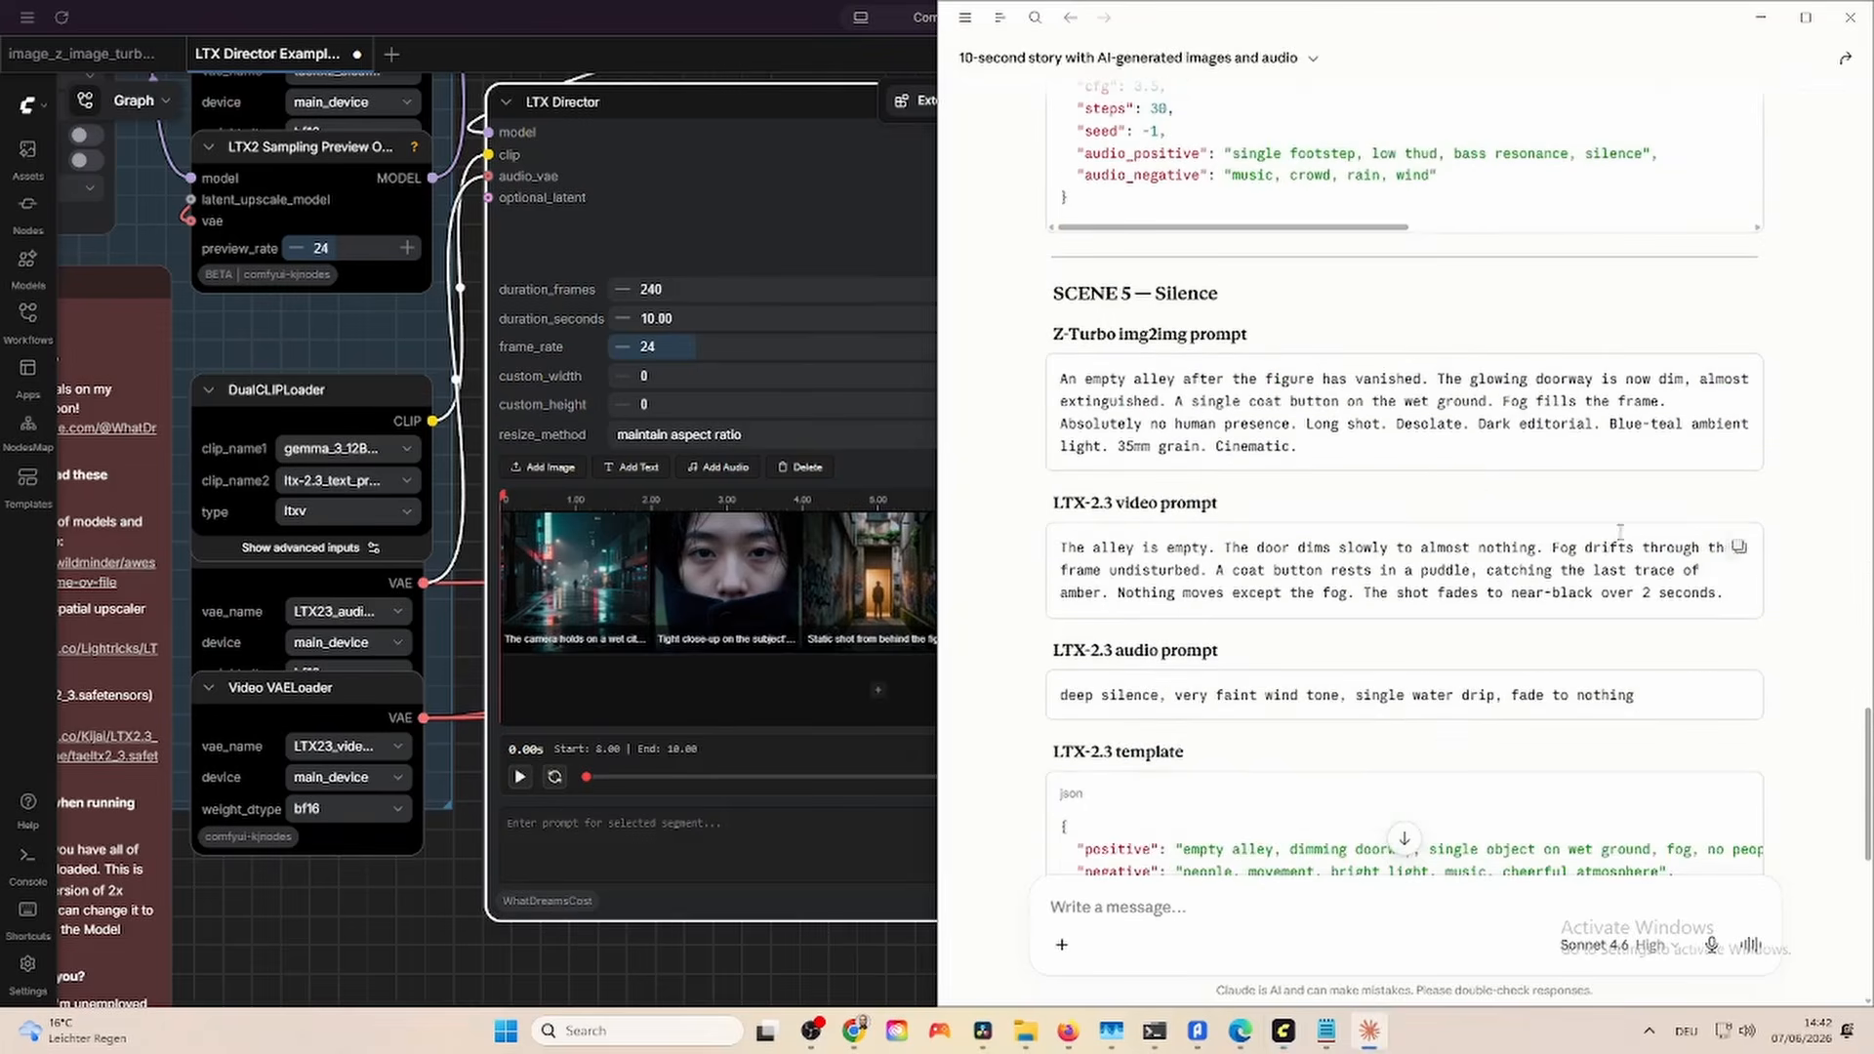
left_click(747, 742)
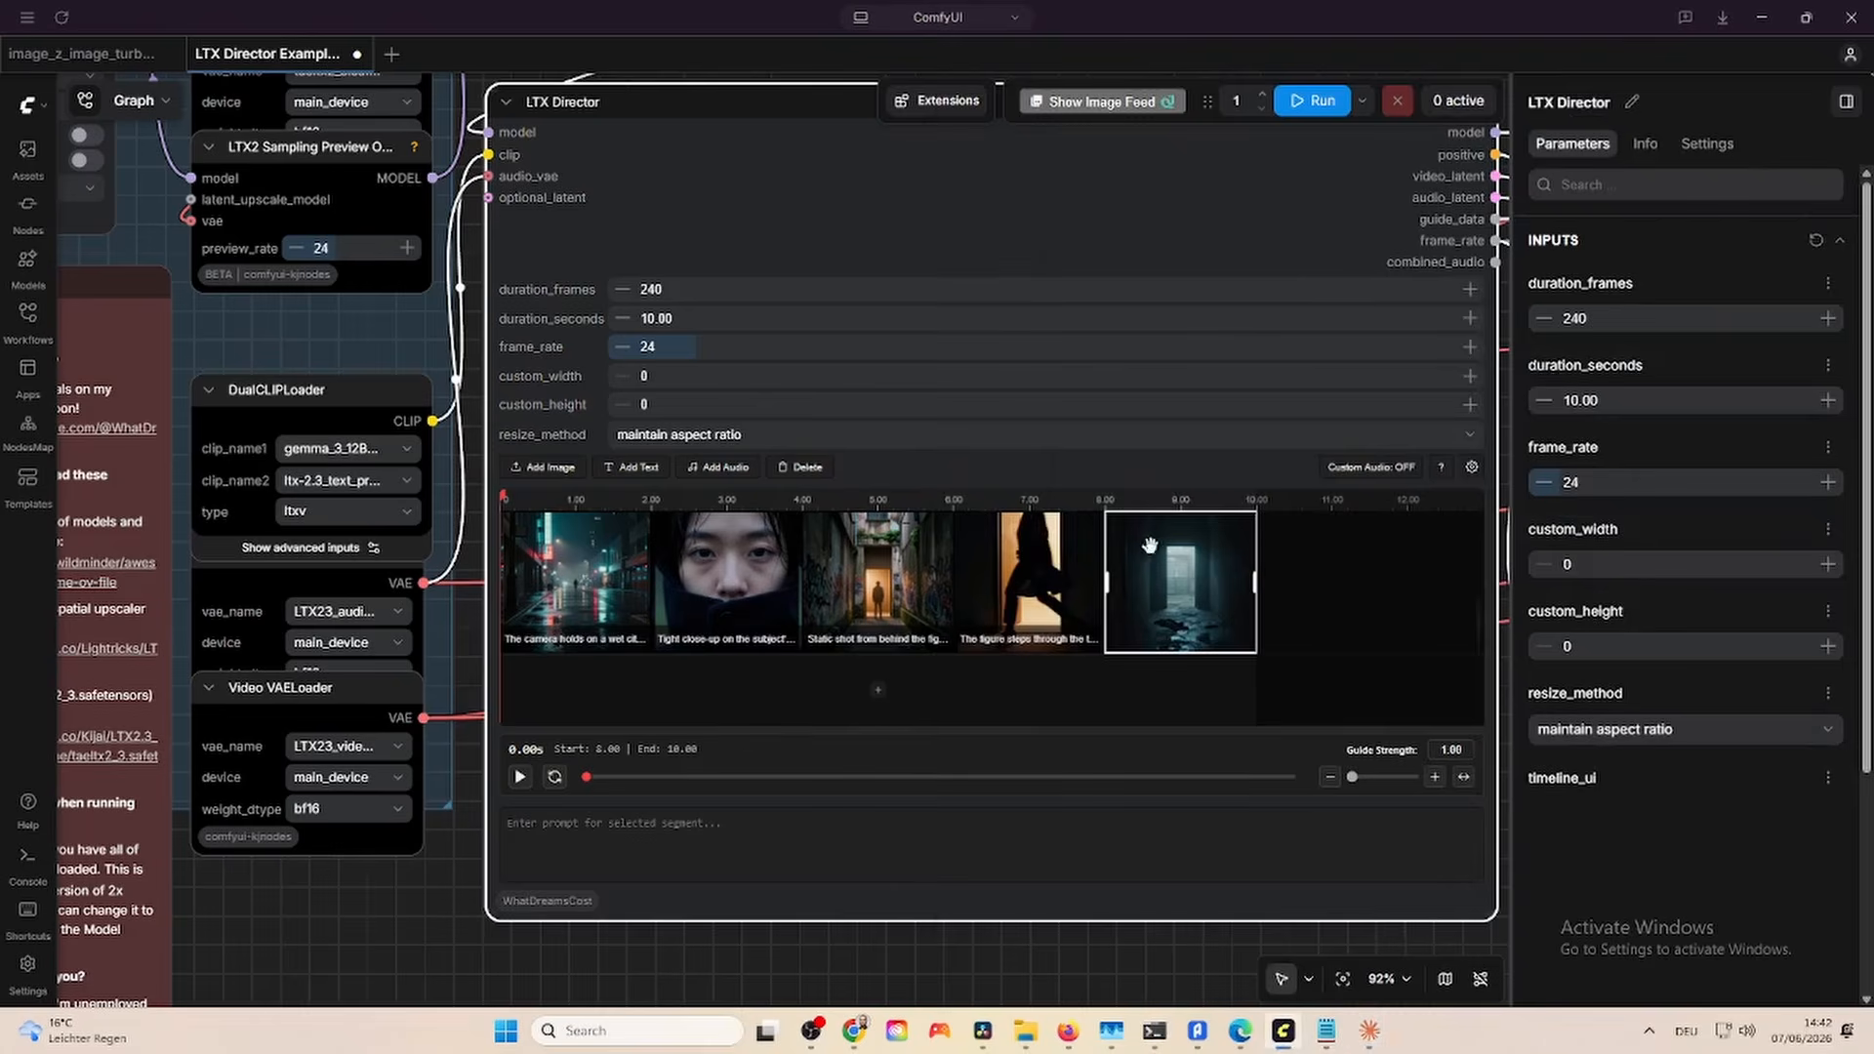
left_click(686, 835)
key("ctrl+v")
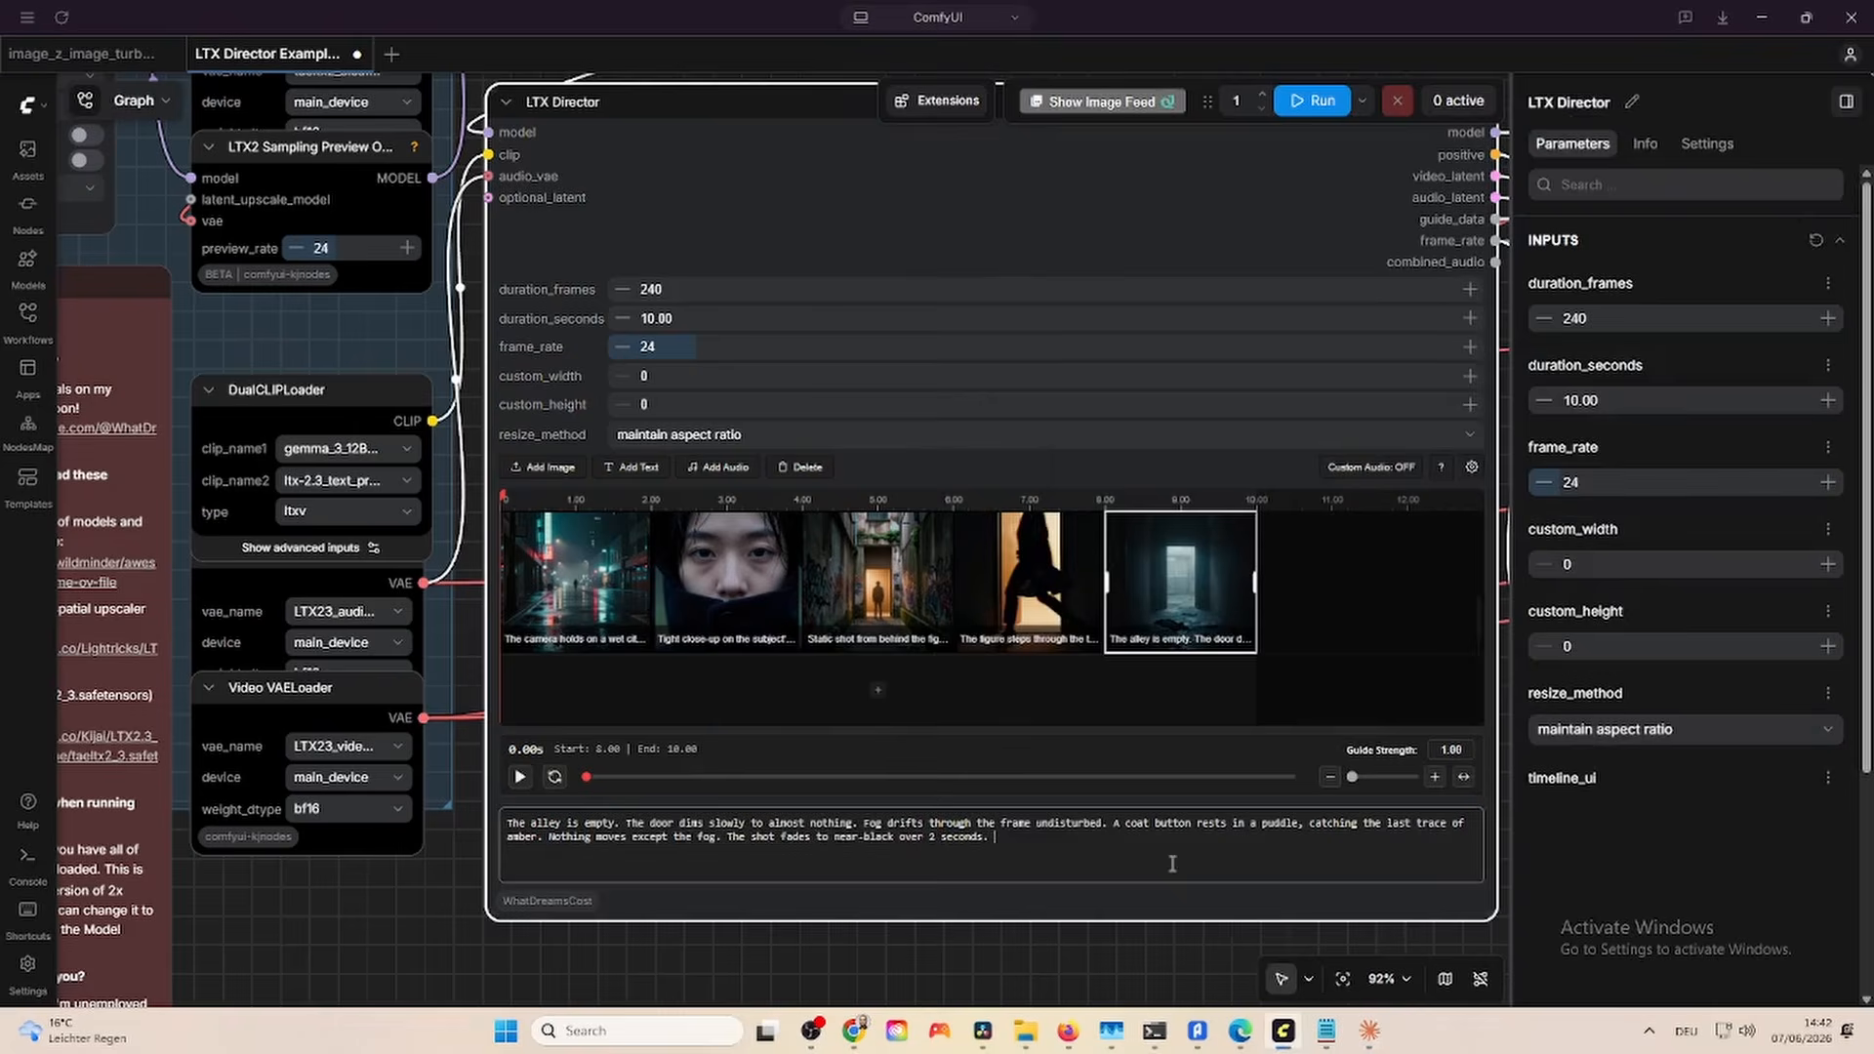
Append Scene 5's audio prompt "deep silence, very faint wind tone, single water drip, fade to nothing" from Claude to the empty-alley segment's prompt.
left_click(1371, 1031)
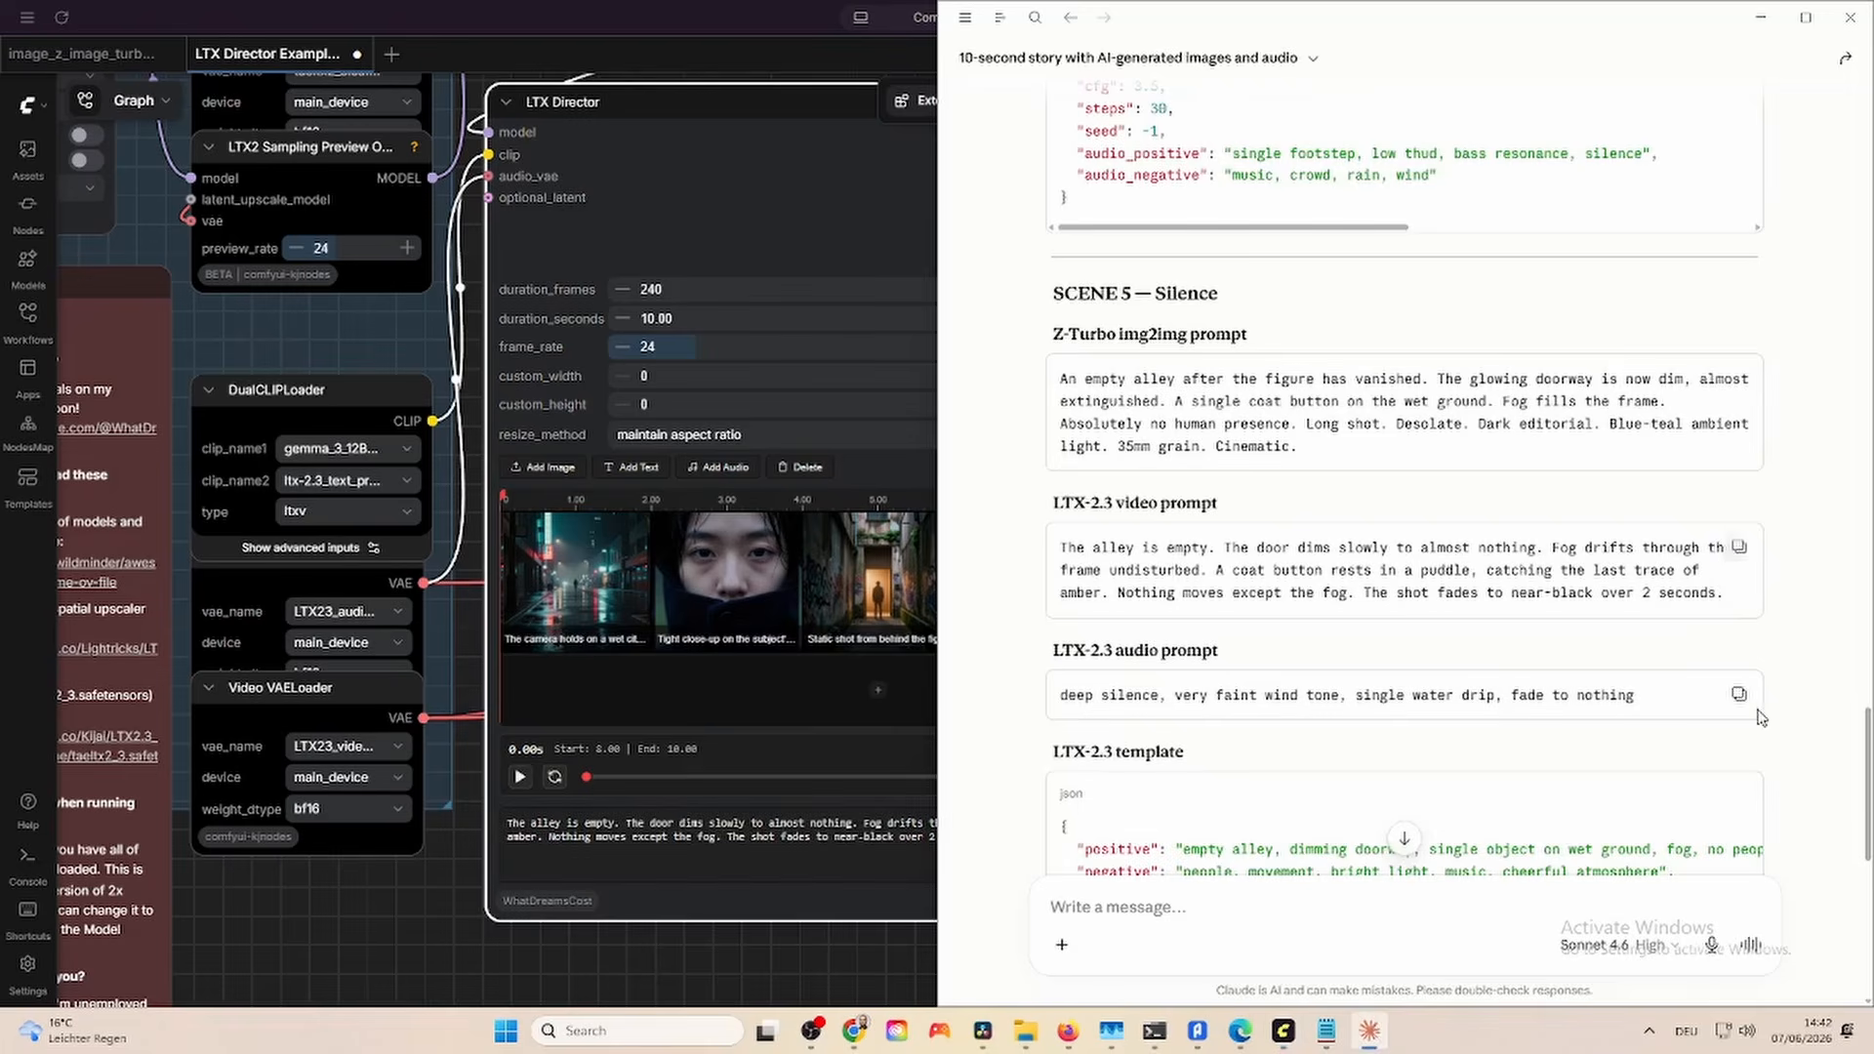
left_click(846, 851)
key("ctrl+v")
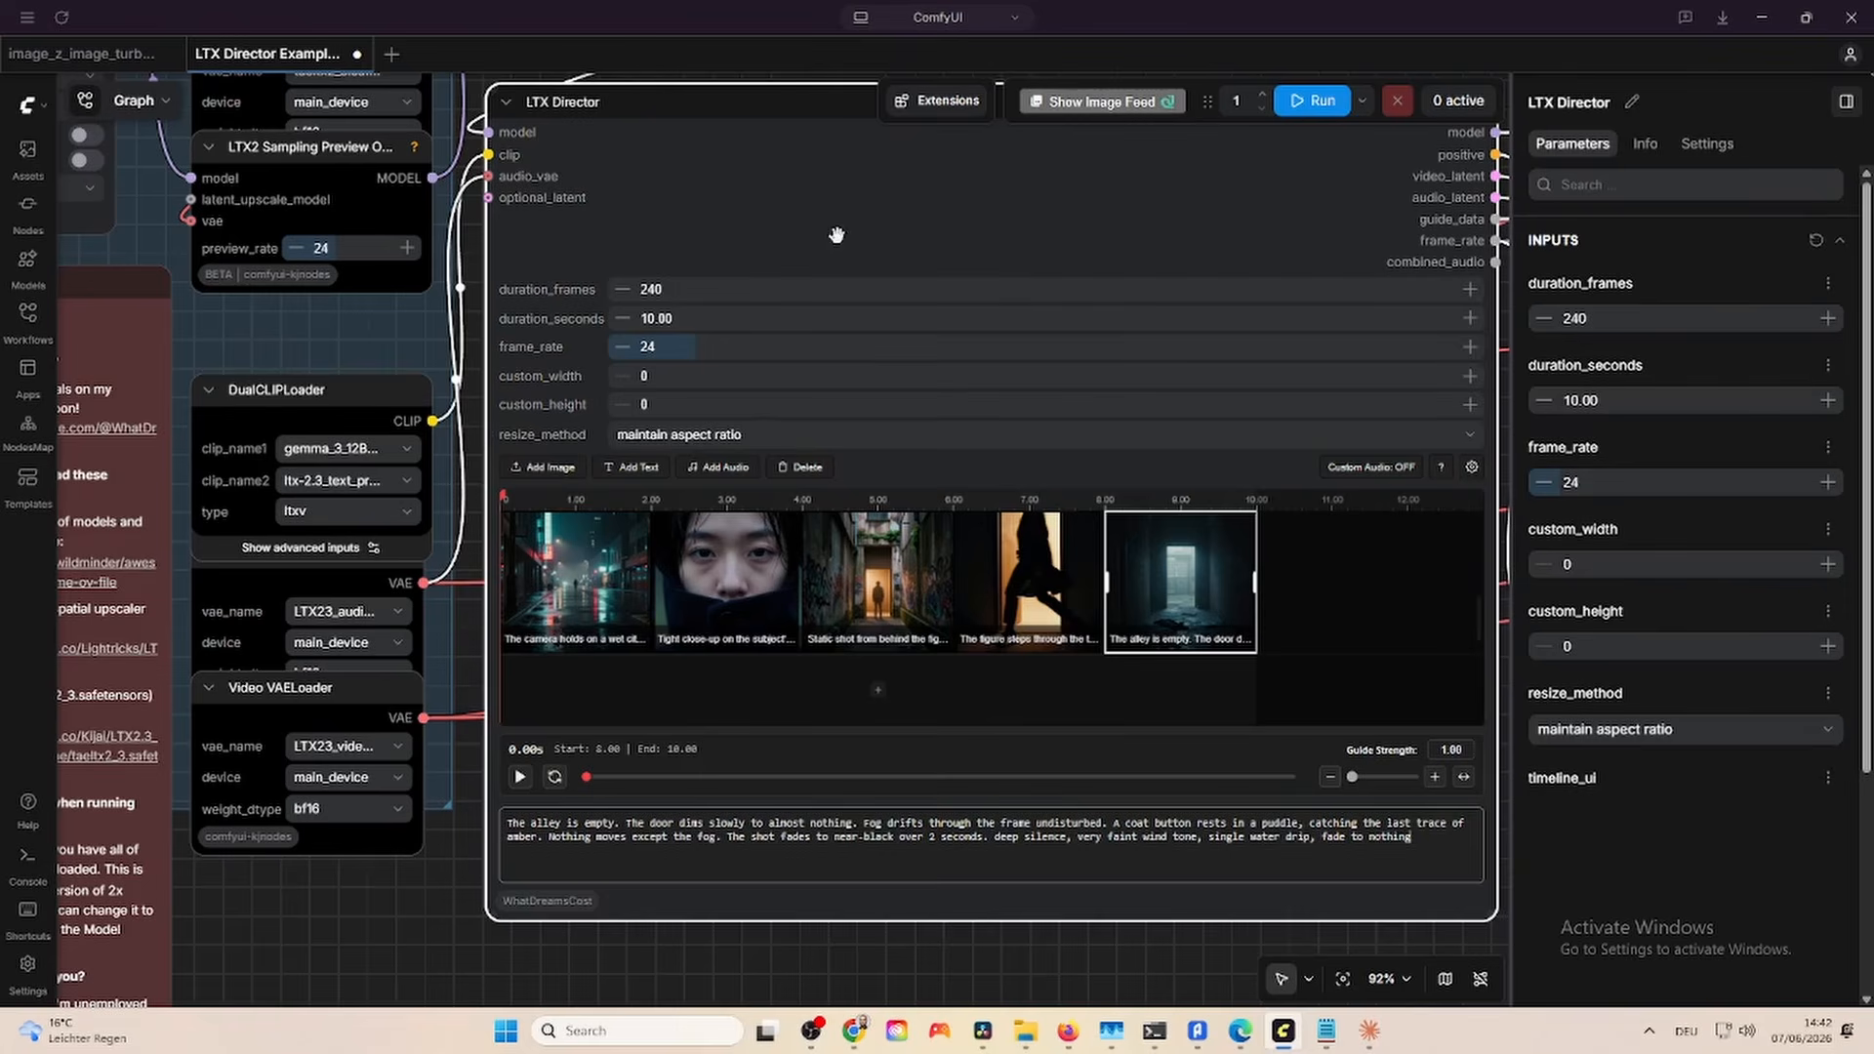
left_click(697, 693)
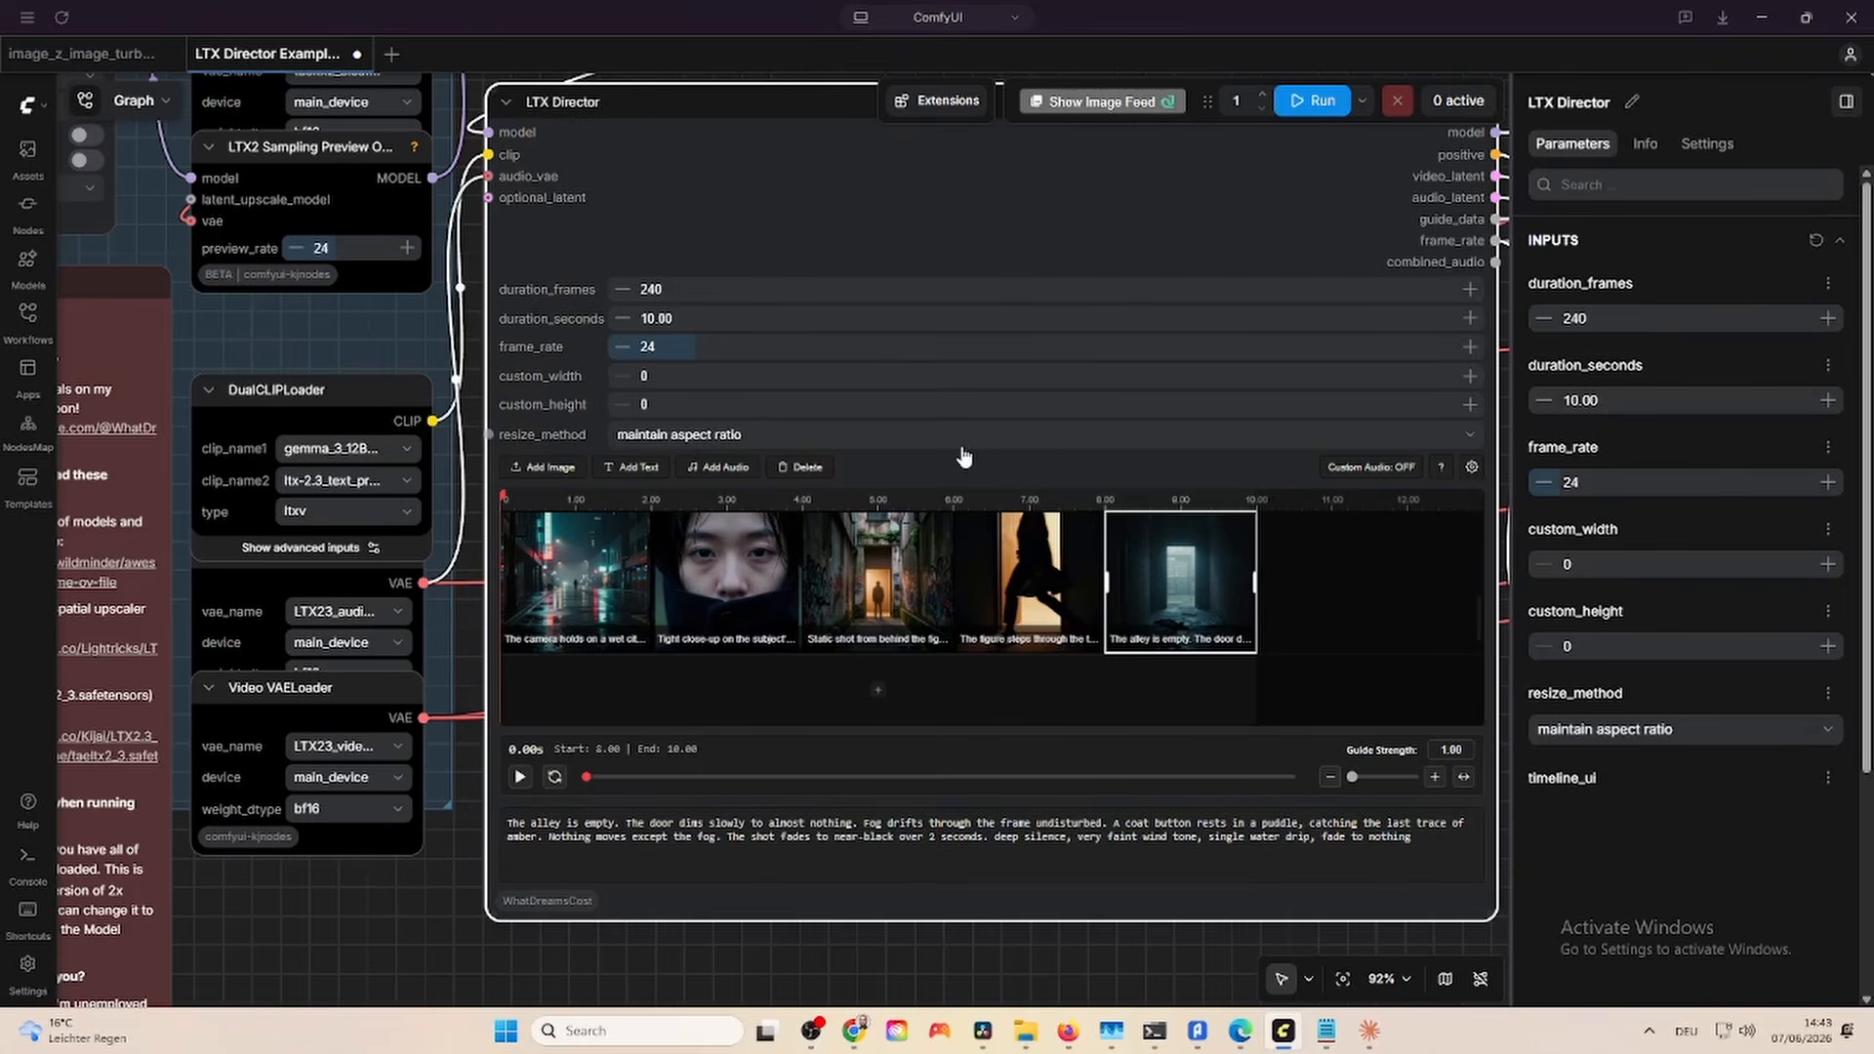